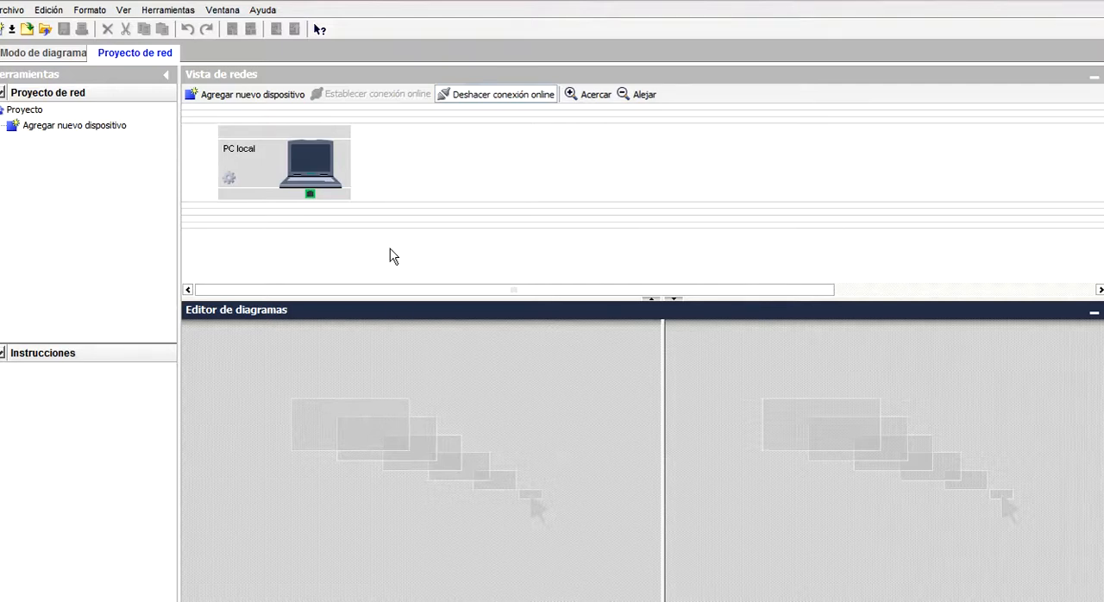
Add two LOGO! 0BA8 devices to the network project with the IP addresses 192.168.0.2 and 192.168.0.3.
left_click_drag(388, 296, 373, 377)
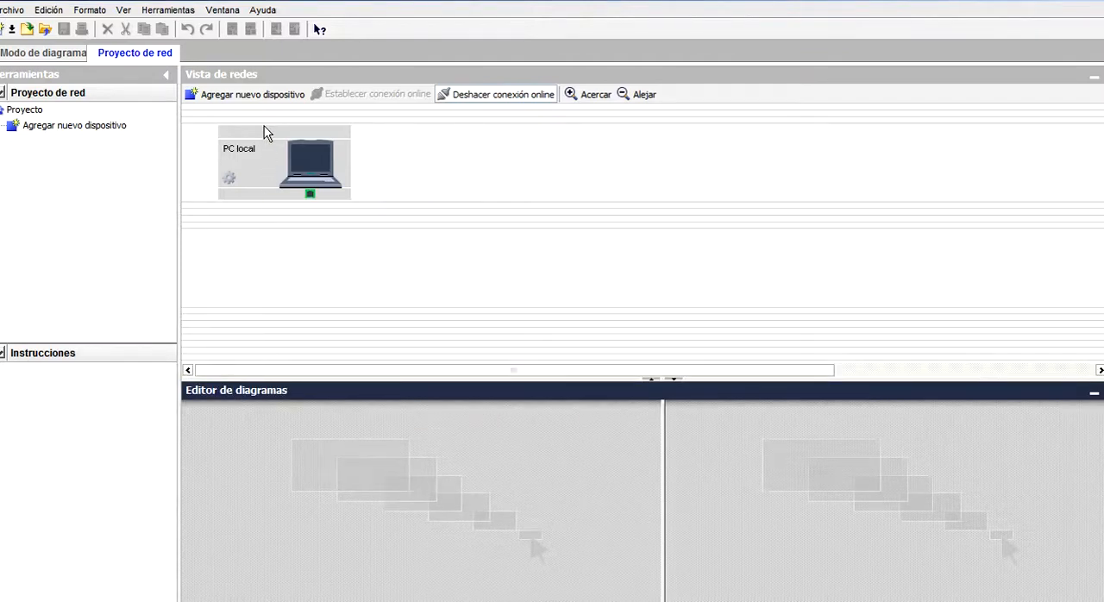
left_click(267, 97)
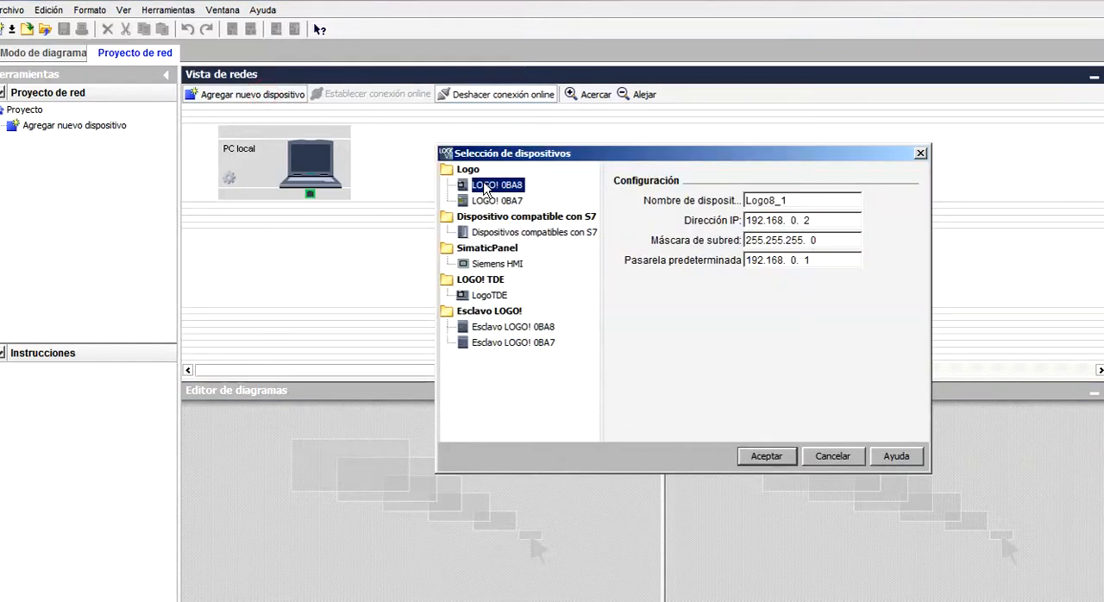
left_click(759, 459)
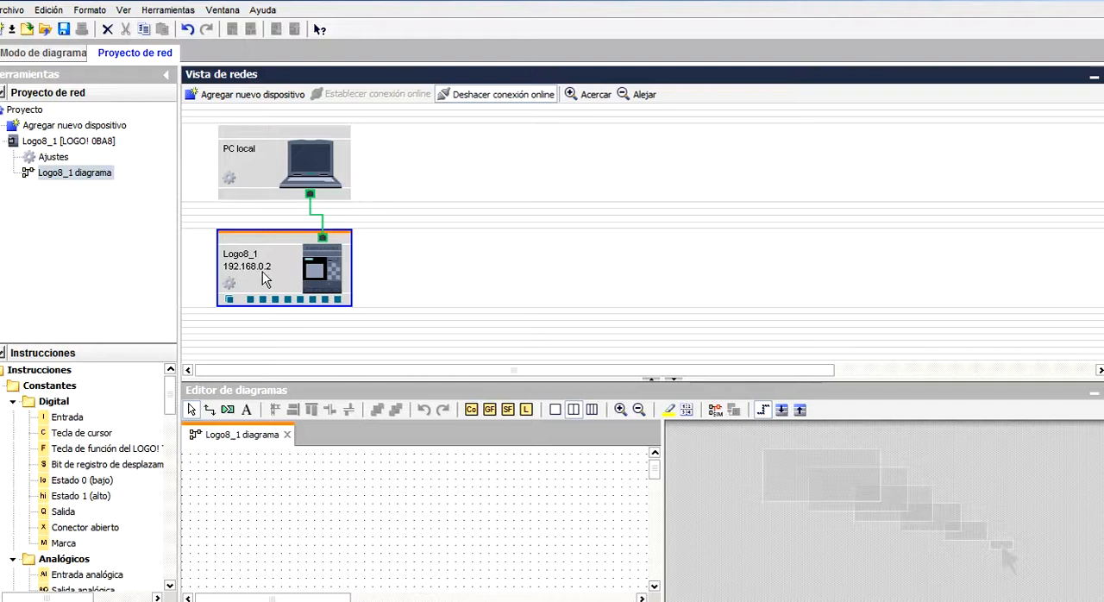
left_click(271, 97)
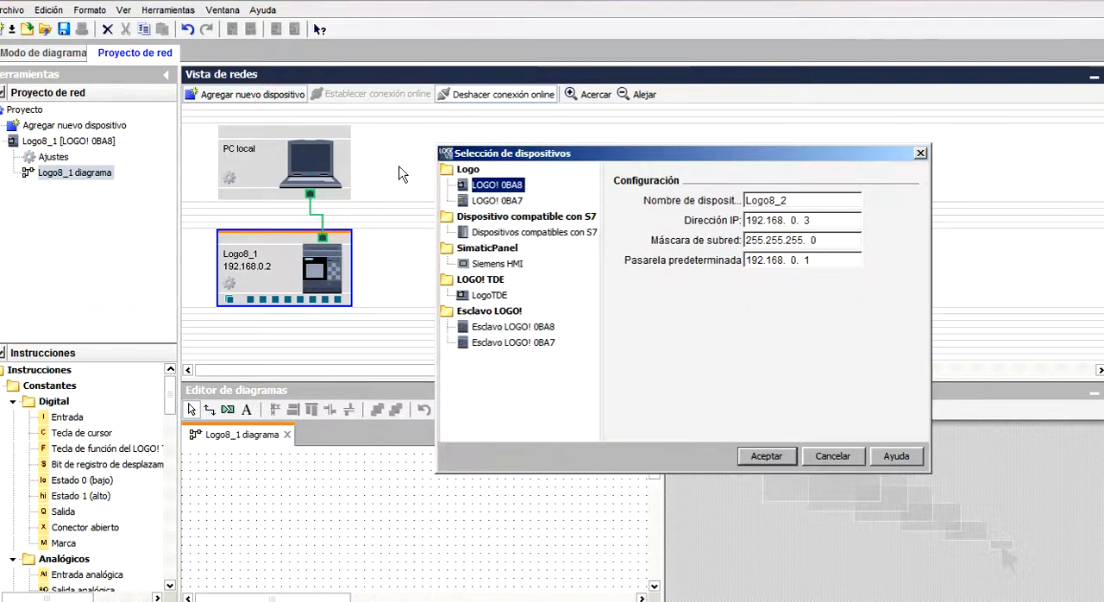
left_click(765, 456)
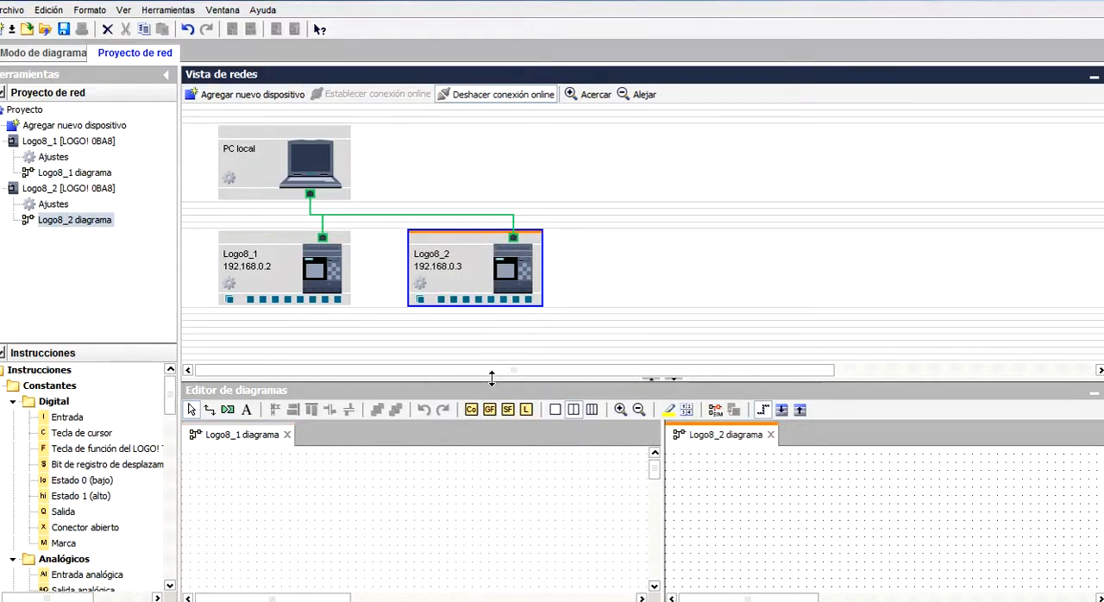
left_click_drag(492, 381, 496, 331)
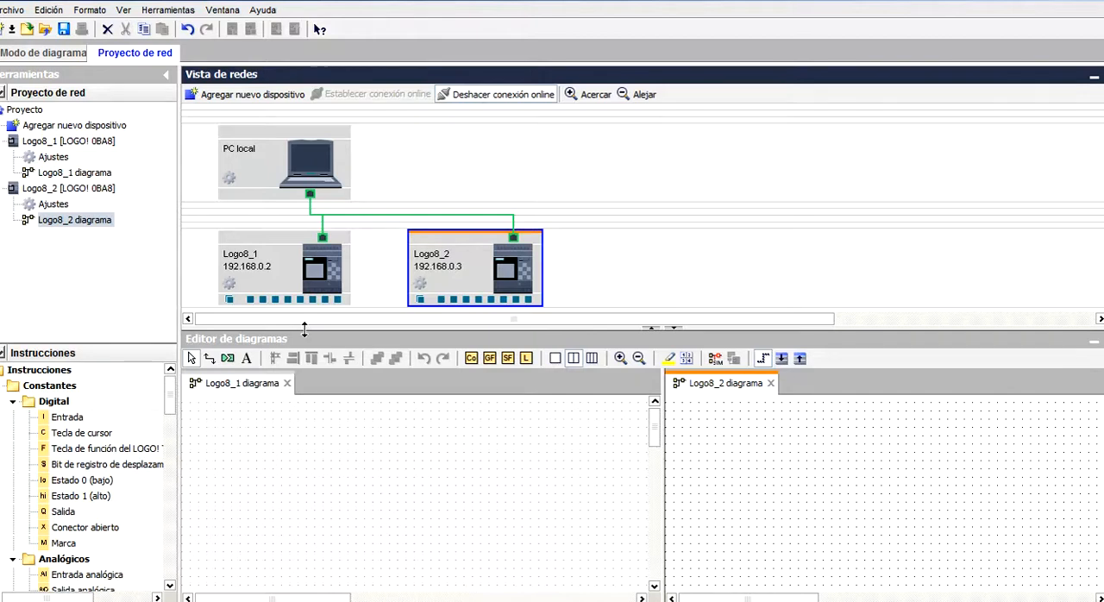
Hide the grid in the Logo8_1 diagram.
left_click(335, 445)
left_click(90, 9)
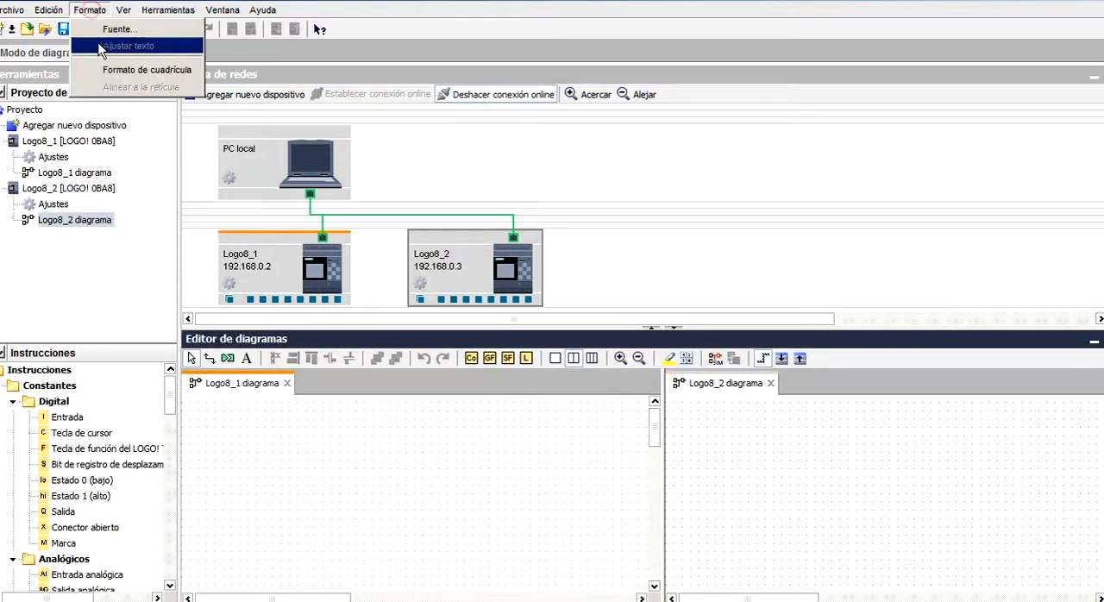
left_click(104, 69)
left_click(503, 300)
left_click(514, 366)
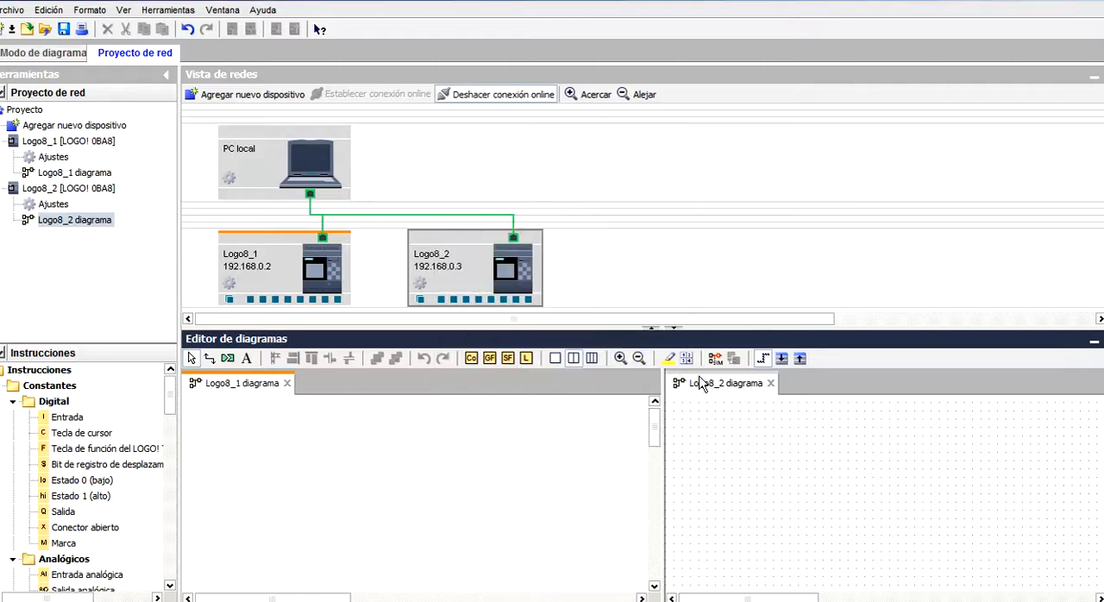
Hide the grid in the Logo8_2 diagram as well.
left_click(620, 358)
left_click(707, 448)
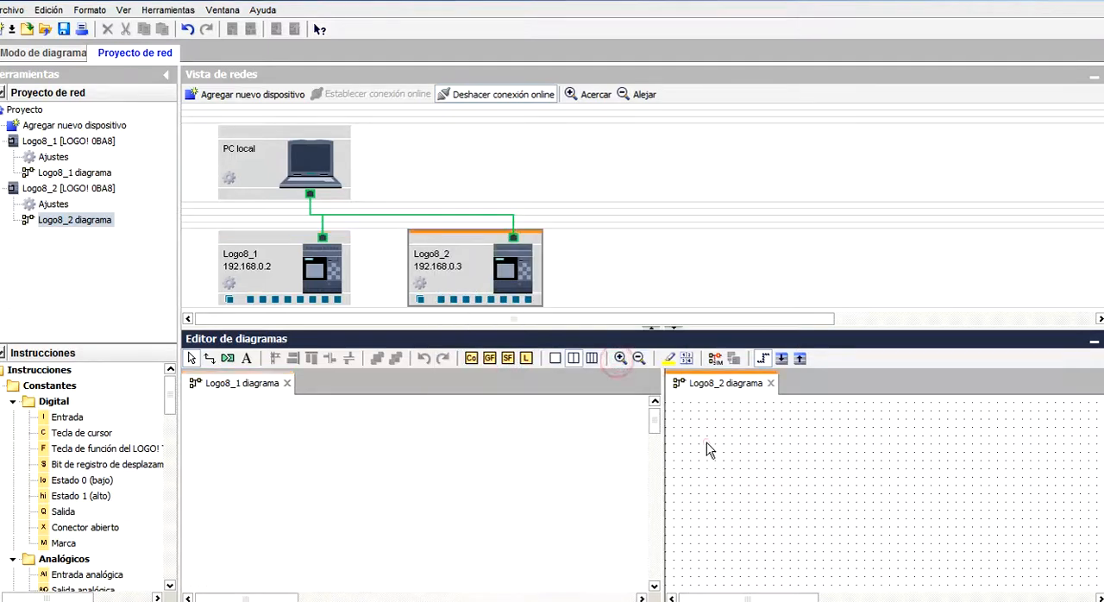
left_click(91, 12)
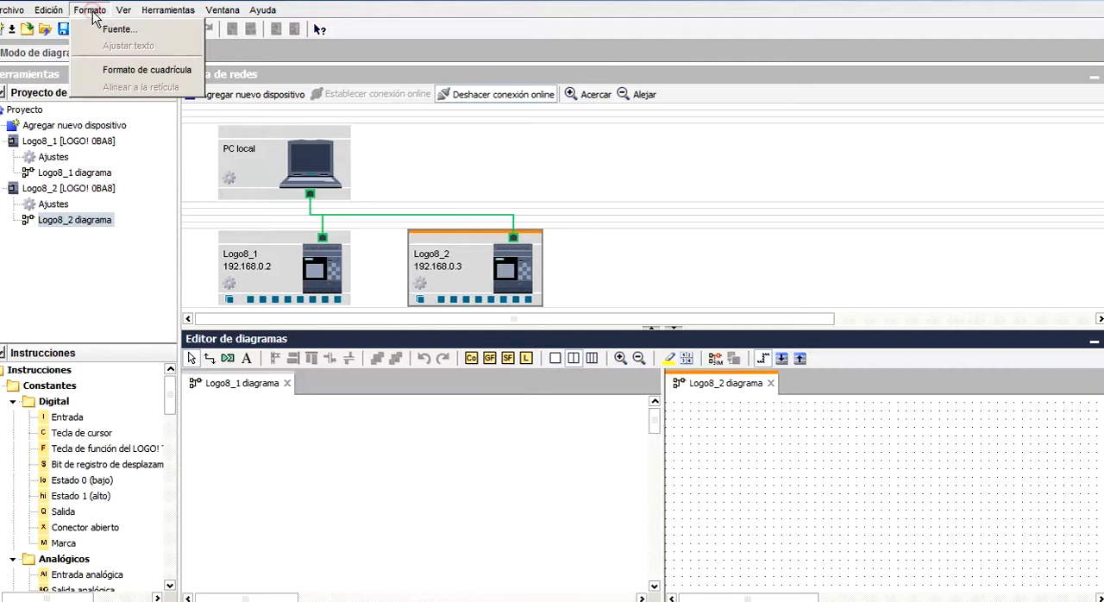
left_click(104, 69)
left_click(462, 300)
left_click(514, 364)
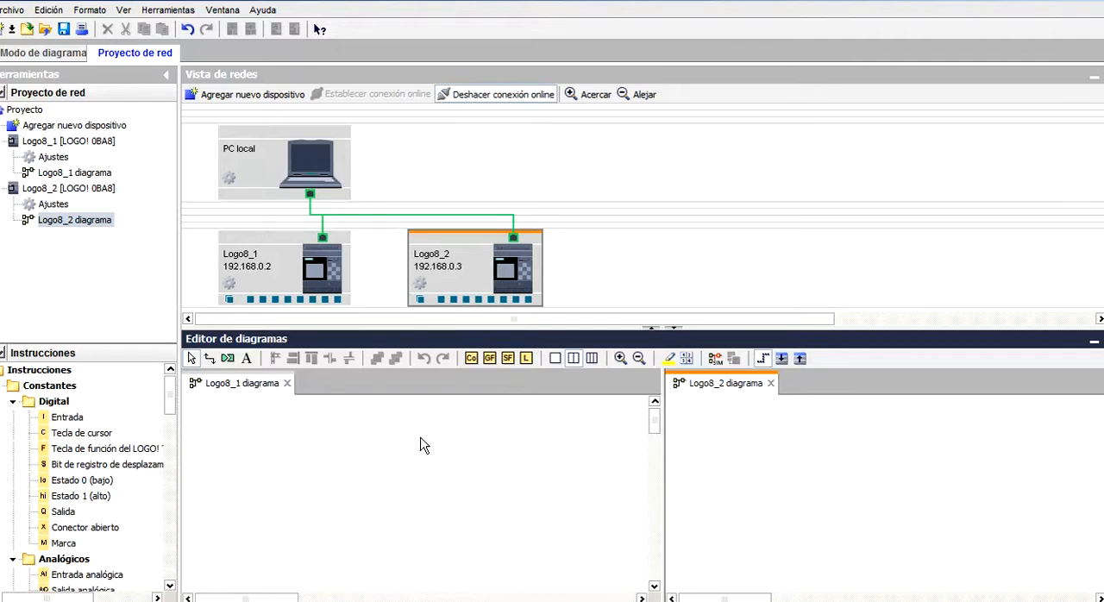
Place an analog input and a network analog output side by side in the Logo8_1 diagram and wire them together.
scroll(169, 414, "down", 3)
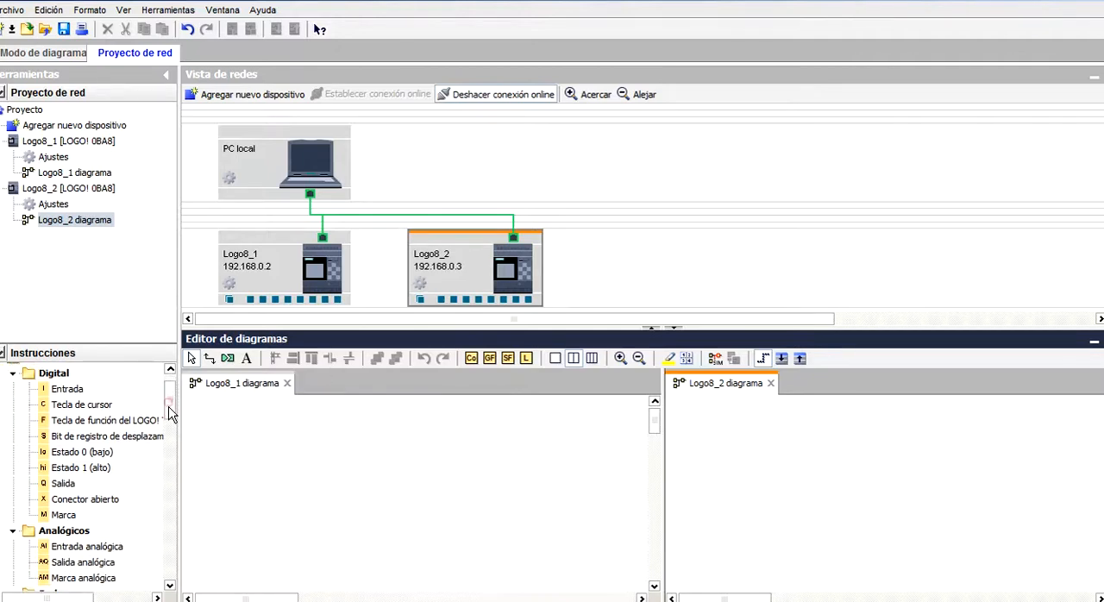
left_click_drag(93, 481, 250, 464)
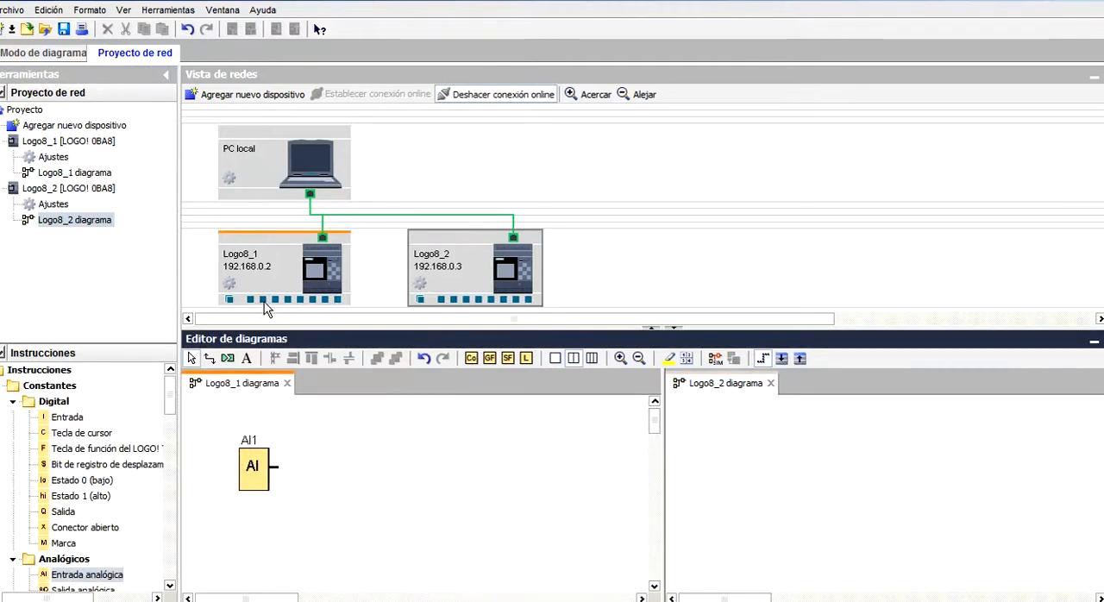
left_click_drag(170, 395, 171, 435)
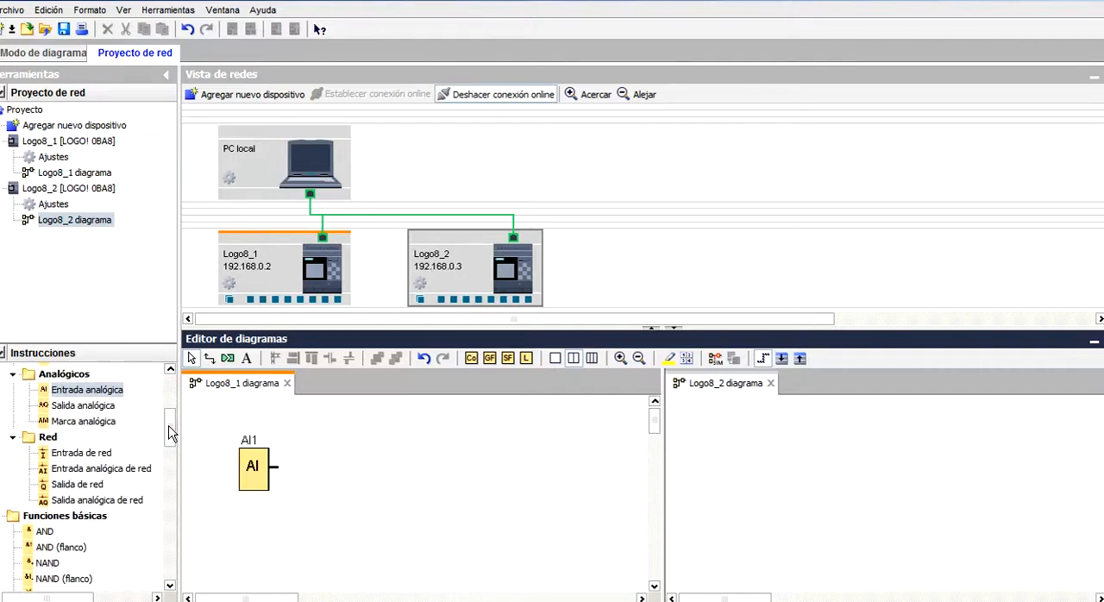
left_click(144, 501)
left_click(359, 452)
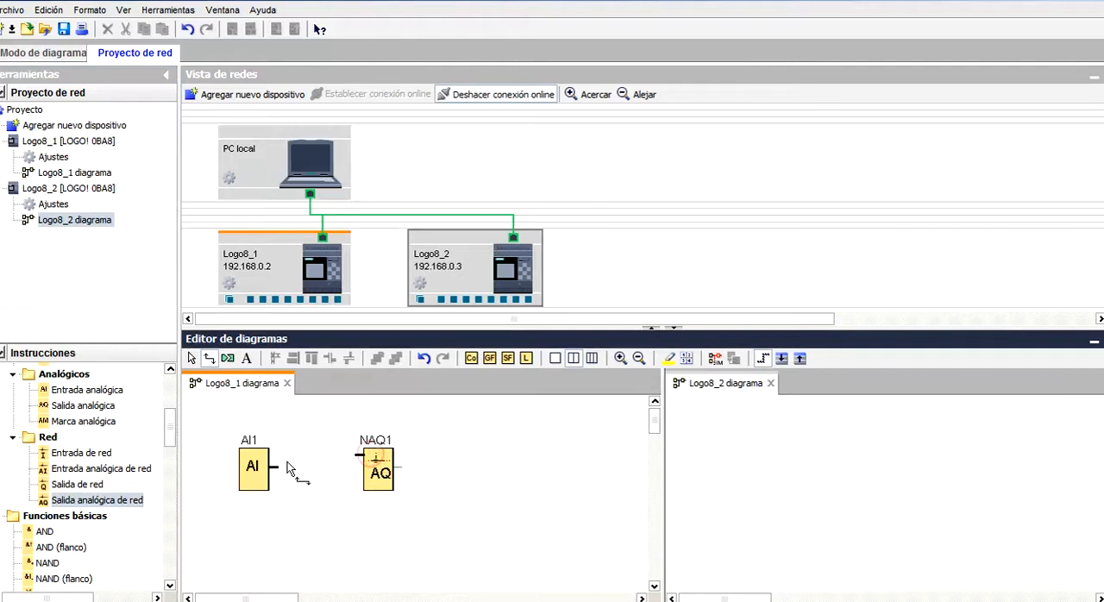
left_click_drag(276, 467, 357, 455)
Place a network analog input and an analog comparator in the Logo8_2 diagram, wiring the input to the comparator's Ax terminal.
left_click(695, 466)
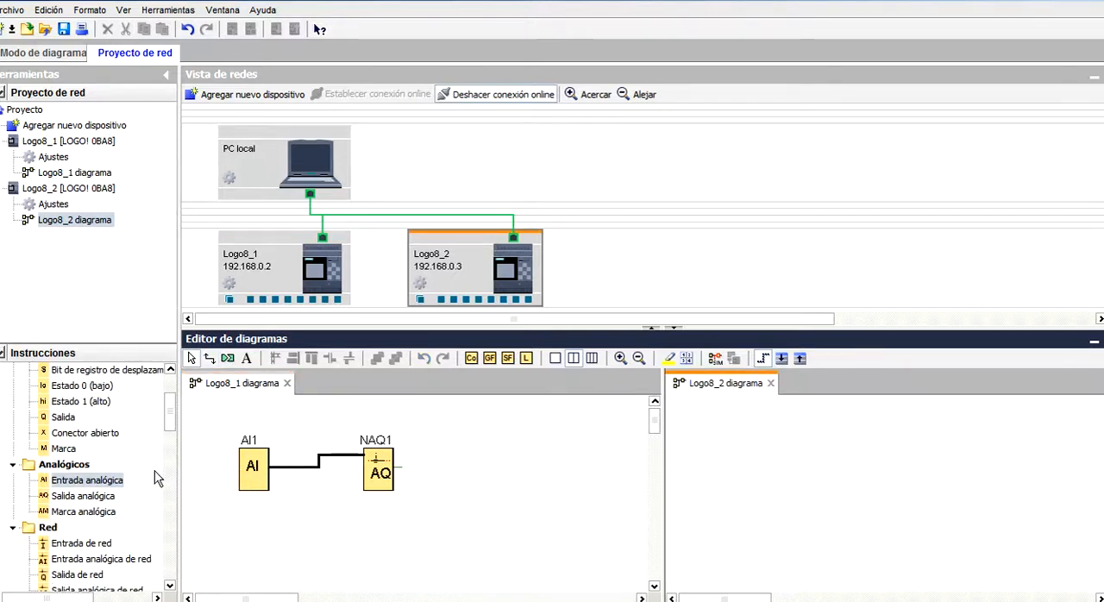
left_click_drag(112, 567, 737, 470)
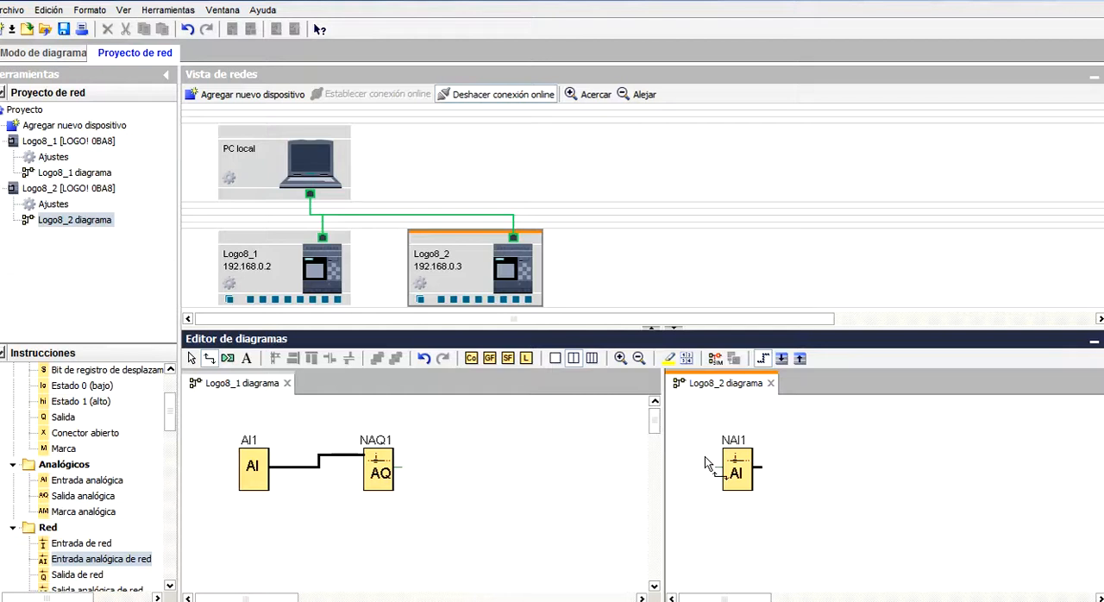
left_click_drag(170, 420, 180, 516)
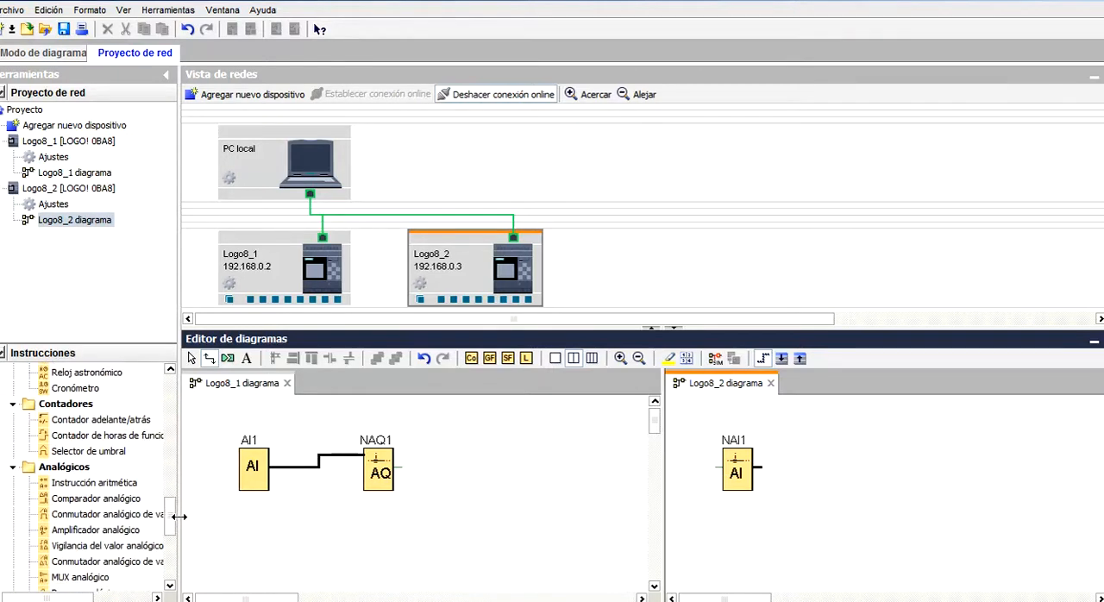
left_click(127, 502)
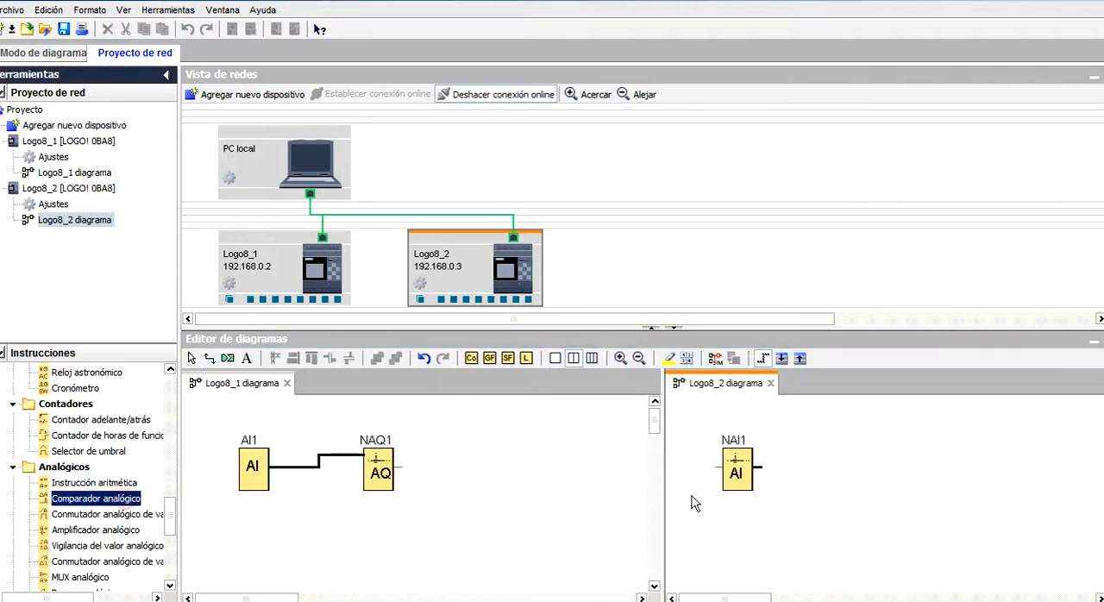
left_click(833, 472)
left_click_drag(759, 467, 815, 466)
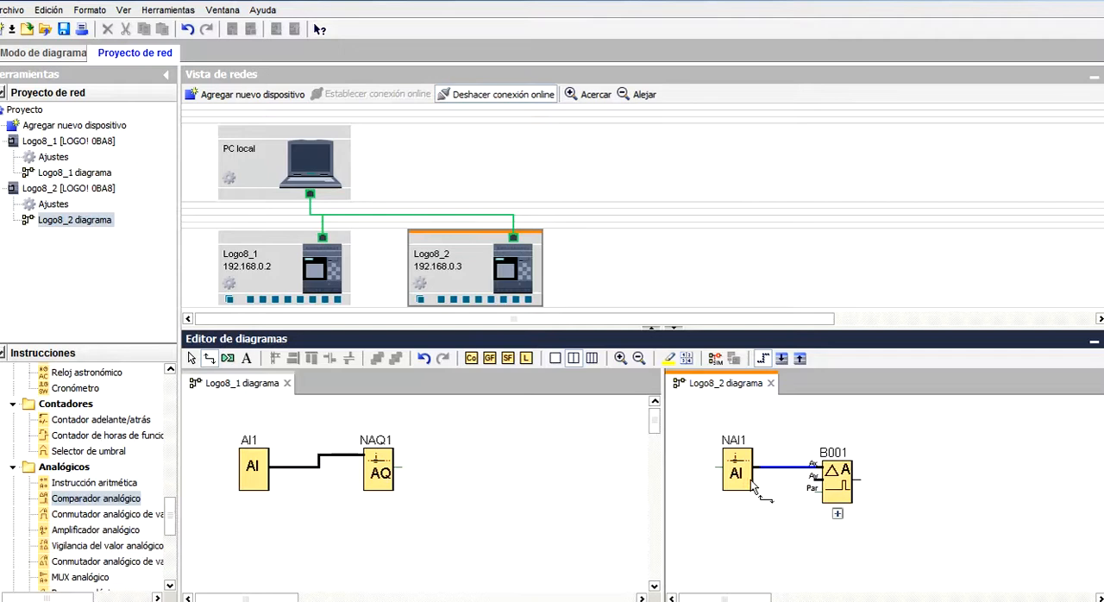
left_click(830, 488)
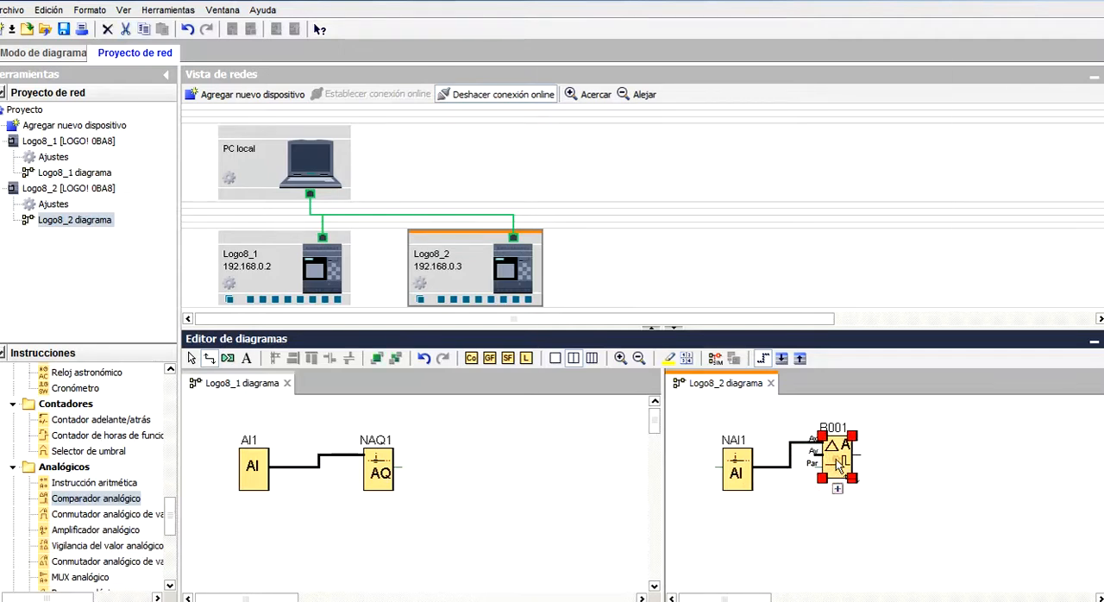
Set the analog comparator's thresholds to On 700 and Off 250, and expand its parameter display below the block.
double_click(828, 476)
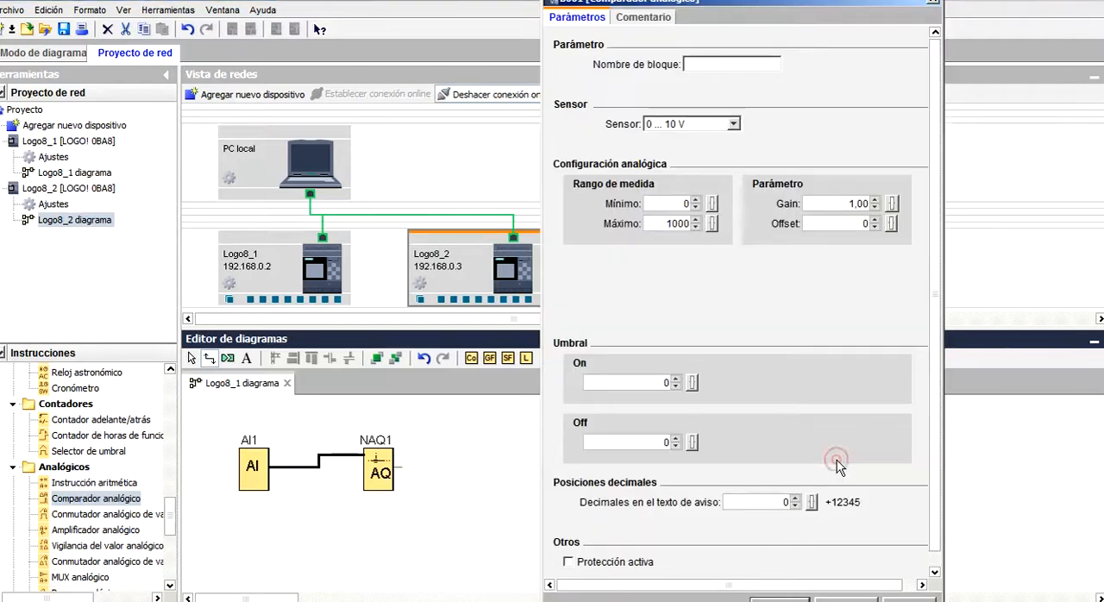
double_click(663, 385)
double_click(665, 442)
type("25")
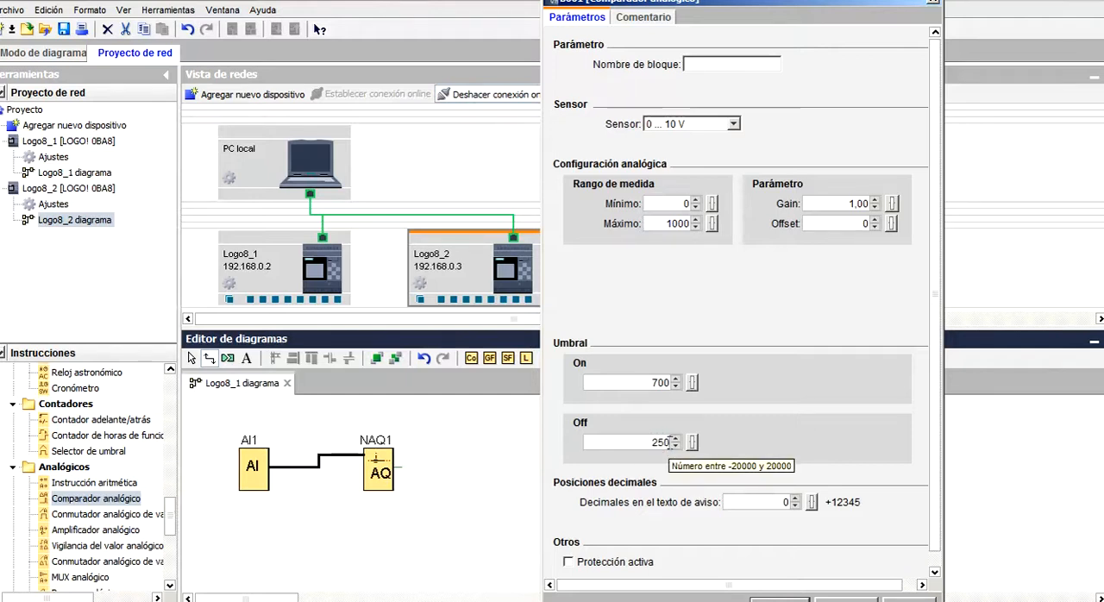
type("0")
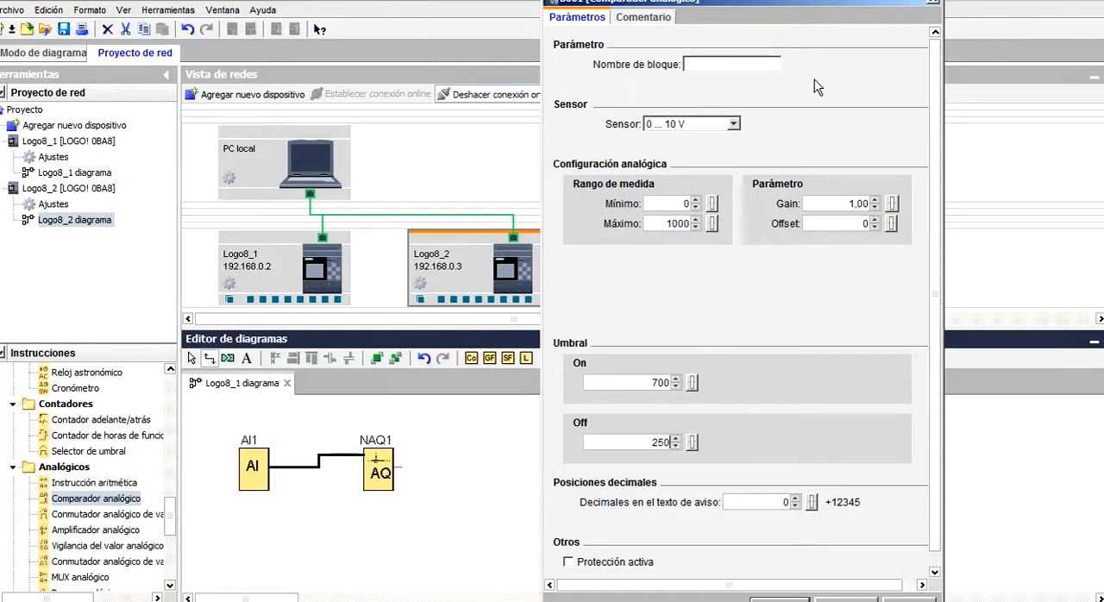
mouse_move(806, 0)
left_mouse_down()
mouse_move(807, 25)
mouse_move(801, 2)
left_mouse_up()
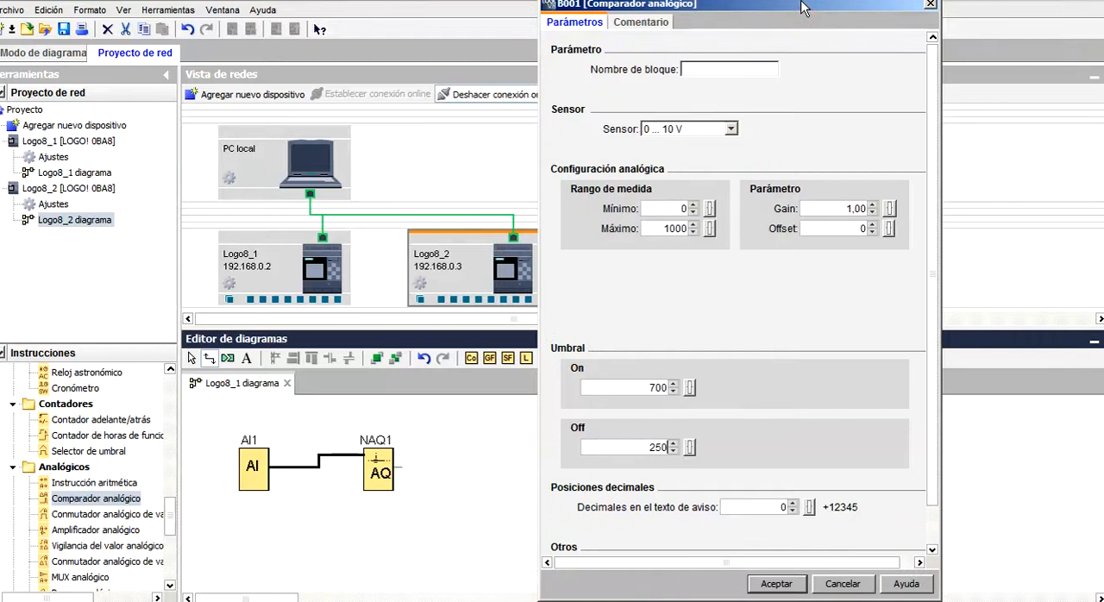
left_click(776, 585)
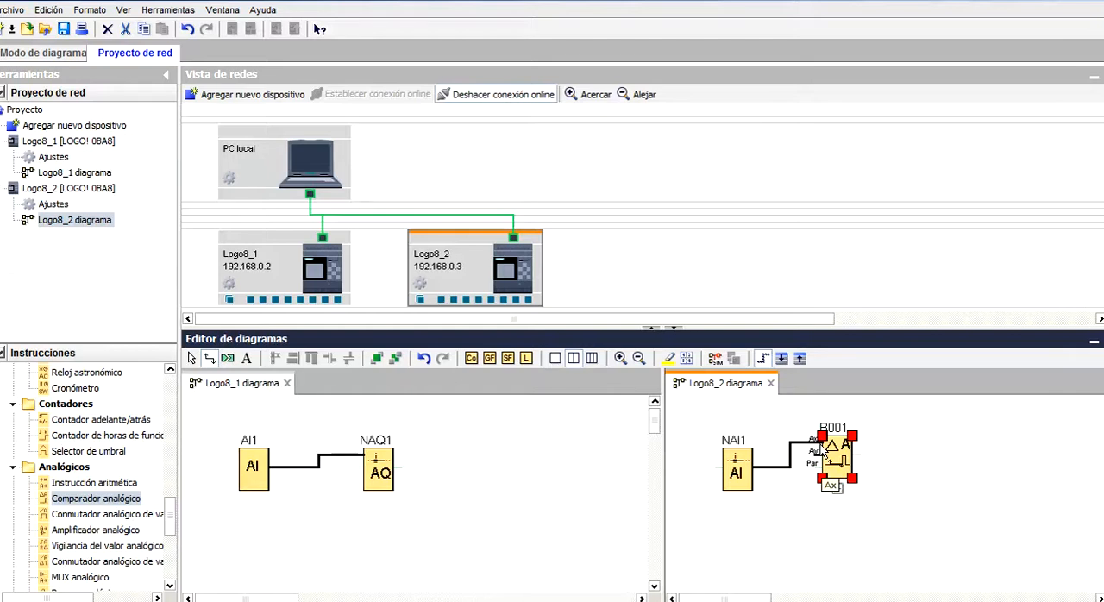
left_click(837, 489)
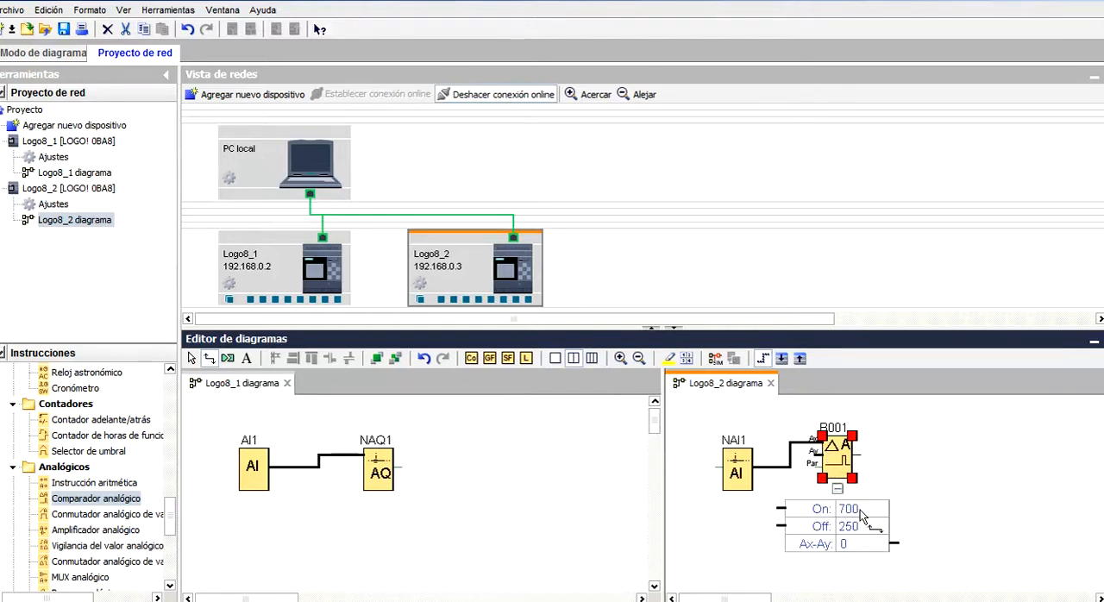
Place a network output beside the analog comparator in the Logo8_2 diagram and wire the comparator's output to it.
left_click_drag(172, 513, 183, 417)
left_click_drag(95, 486, 707, 517)
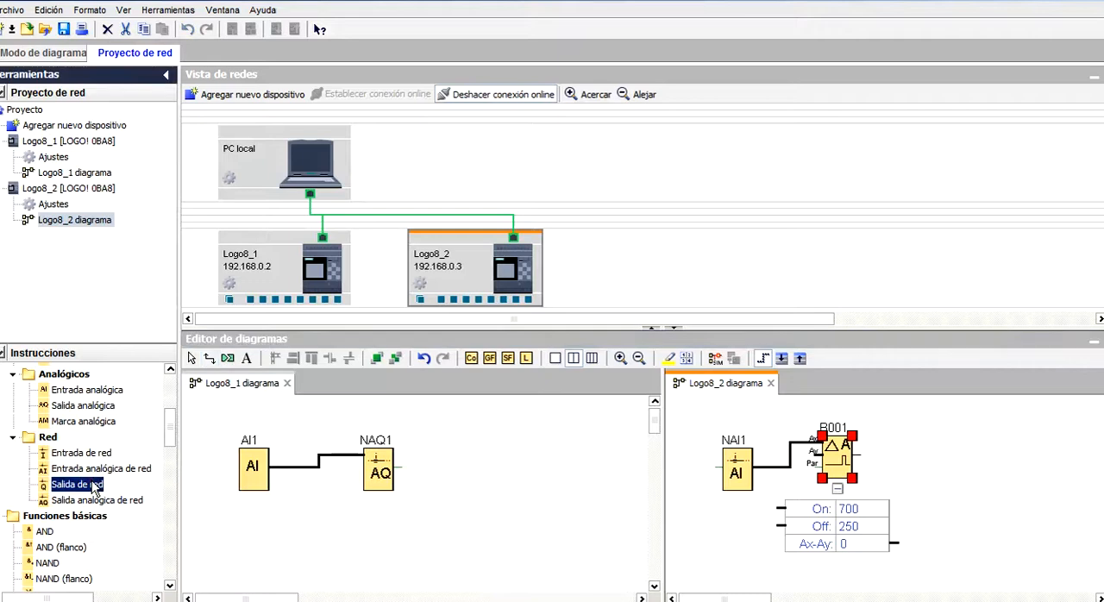
mouse_move(915, 454)
left_mouse_down()
mouse_move(875, 458)
mouse_move(912, 457)
left_mouse_up()
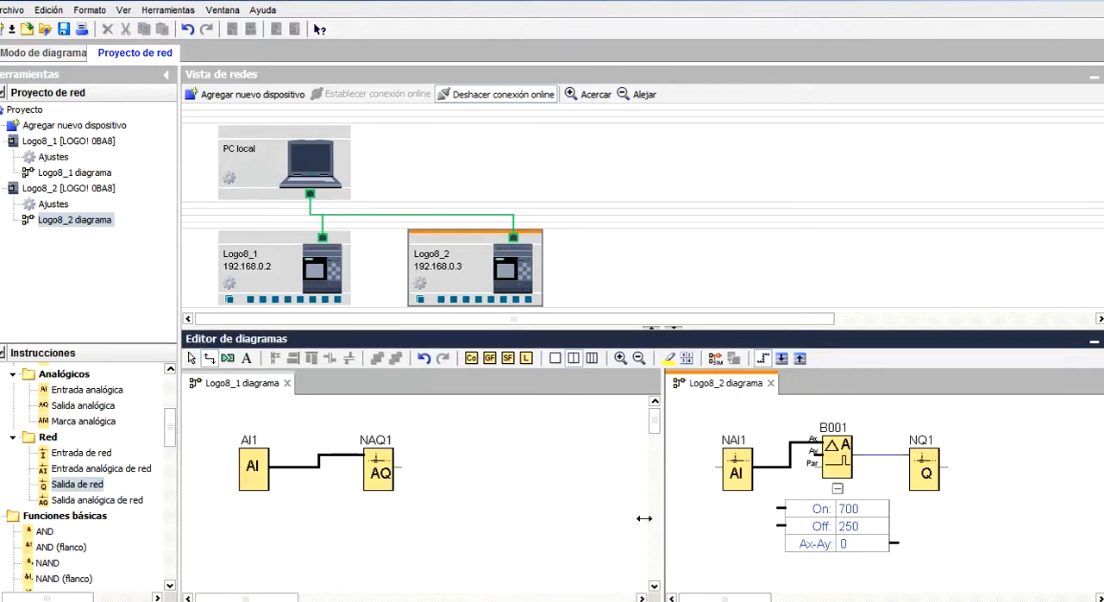
left_click(192, 358)
Place a network input and a digital output below the analog blocks in the Logo8_1 diagram and wire them together.
left_click(438, 459)
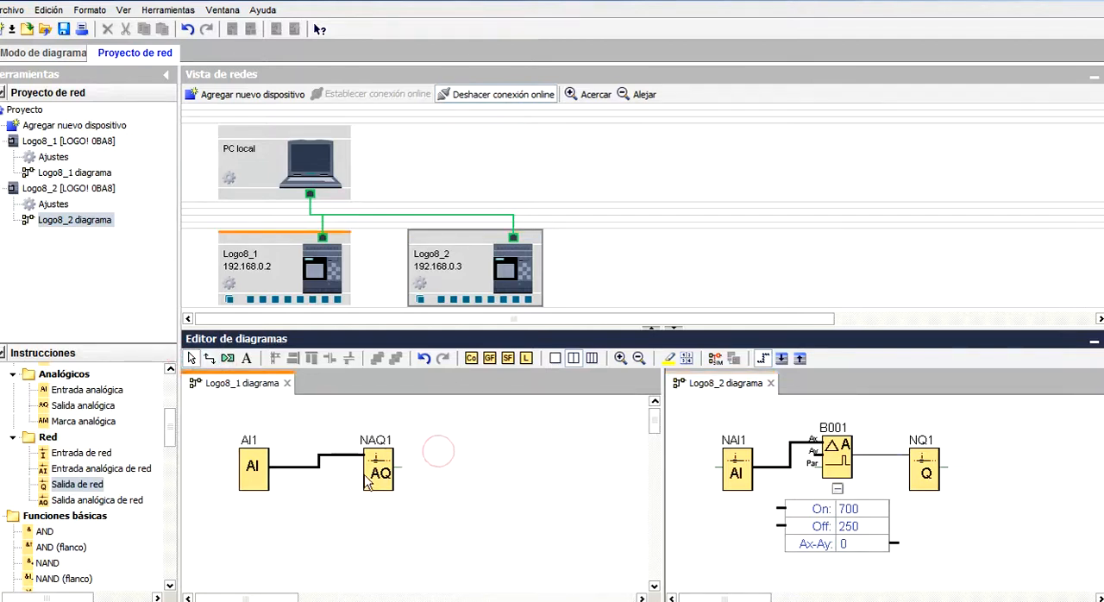
mouse_move(170, 432)
left_mouse_down()
mouse_move(167, 447)
mouse_move(169, 439)
left_mouse_up()
left_click_drag(103, 429, 261, 534)
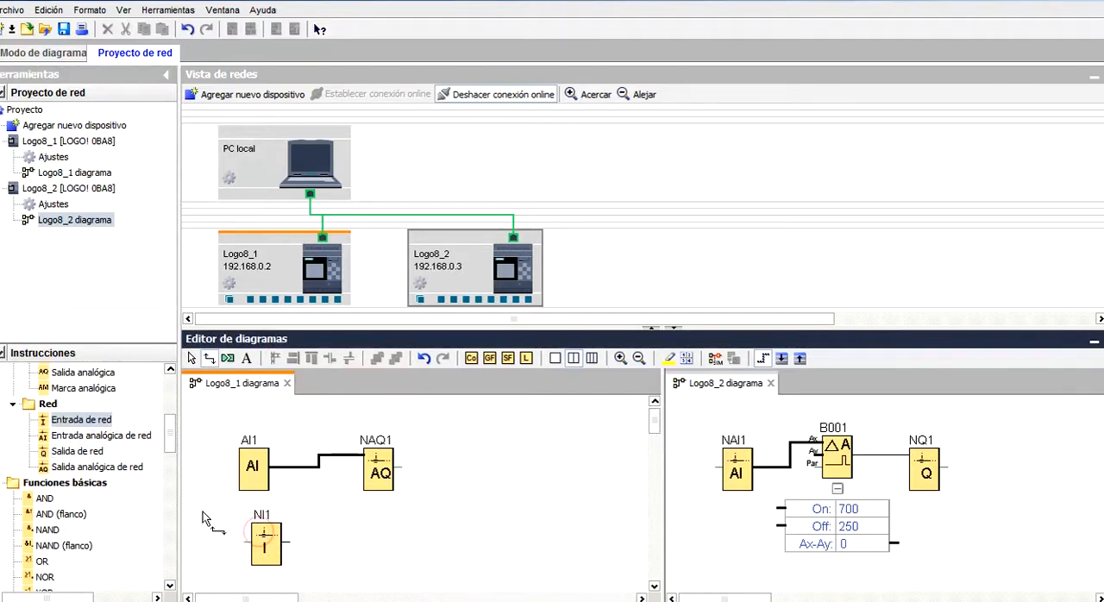
scroll(170, 440, "up", 1)
scroll(170, 439, "up", 3)
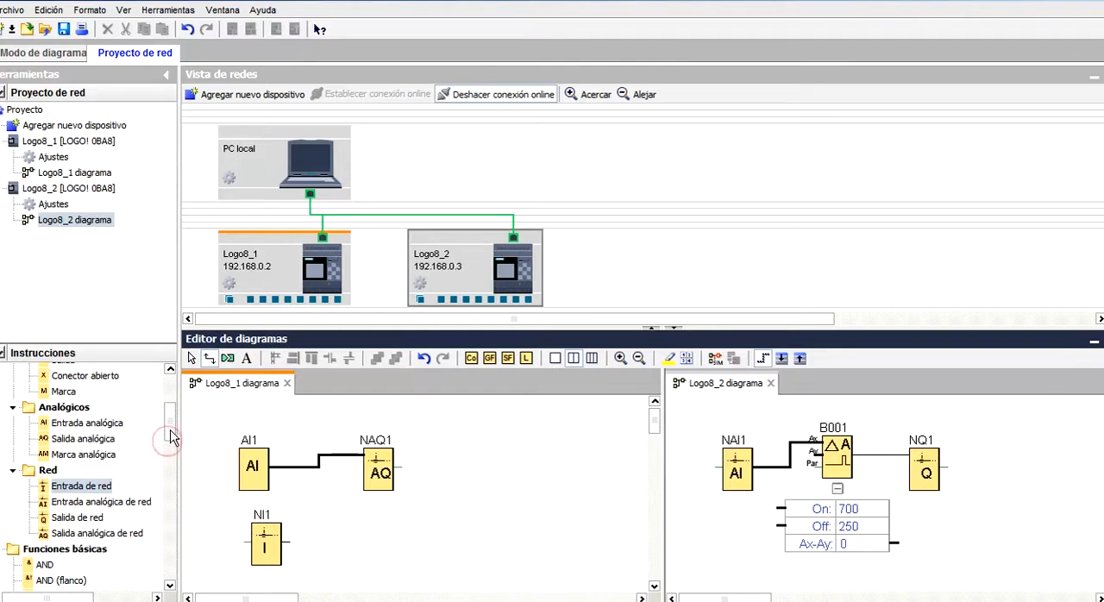
left_click_drag(74, 468, 365, 530)
left_click_drag(291, 545, 353, 541)
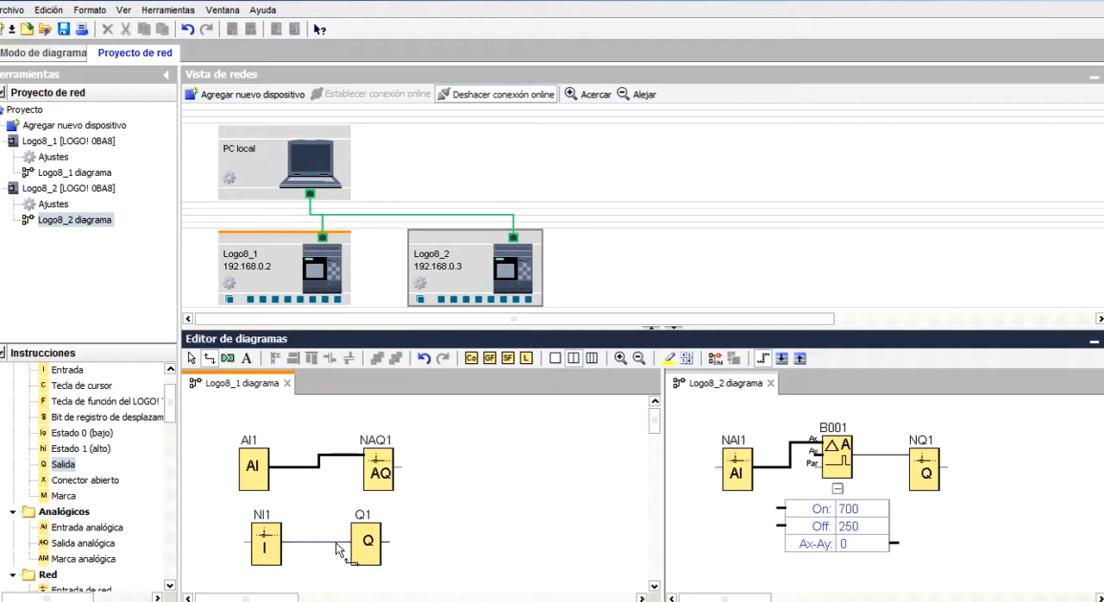
Link the network analog output NAQ1 in the Logo8_1 diagram to the network analog input NAI1 in the Logo8_2 diagram.
left_click(191, 358)
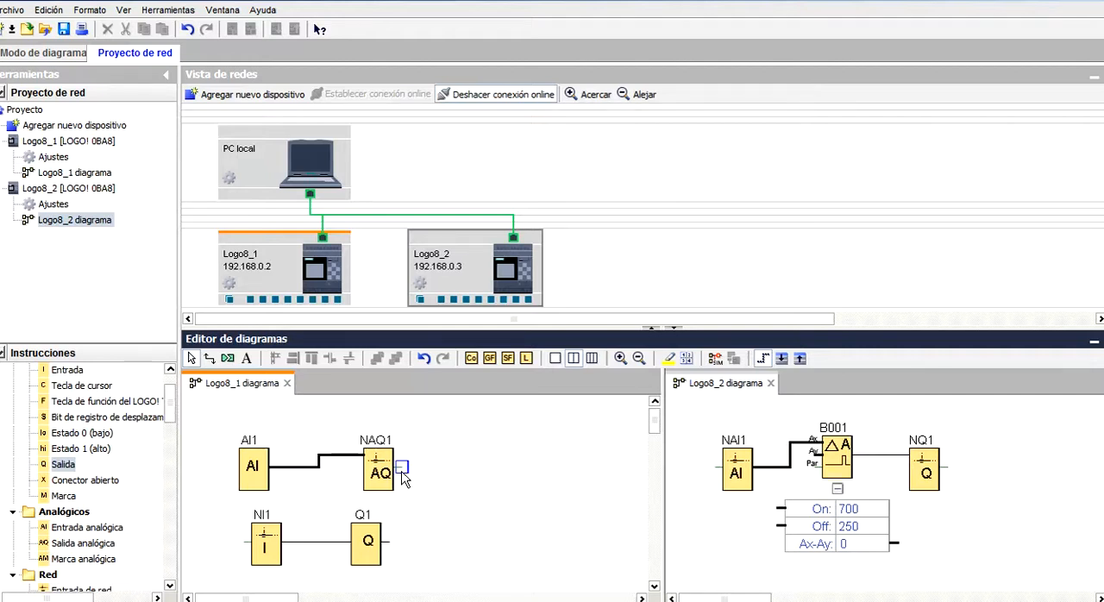
left_click_drag(402, 471, 720, 471)
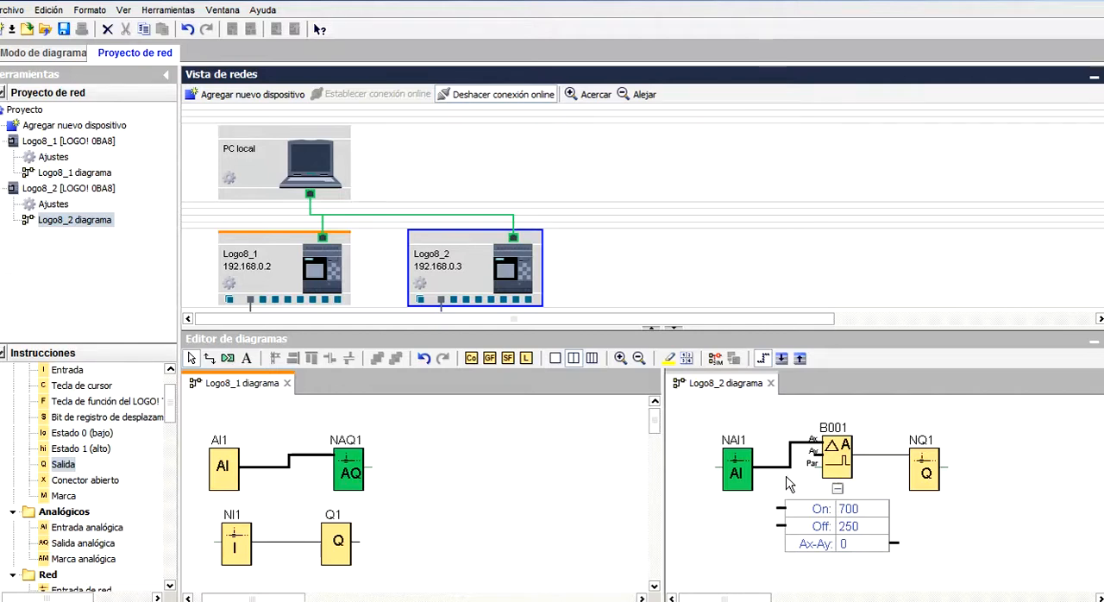
Link the network output NQ1 in the Logo8_2 diagram to the network input NI1 in the Logo8_1 diagram.
left_click_drag(279, 599, 265, 598)
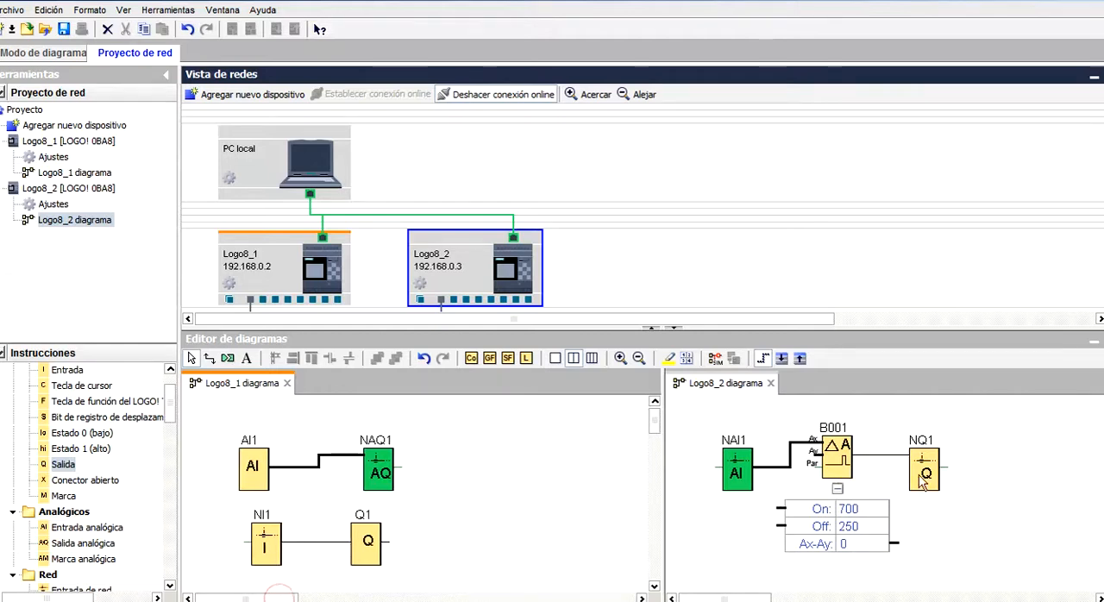
left_click_drag(945, 471, 239, 561)
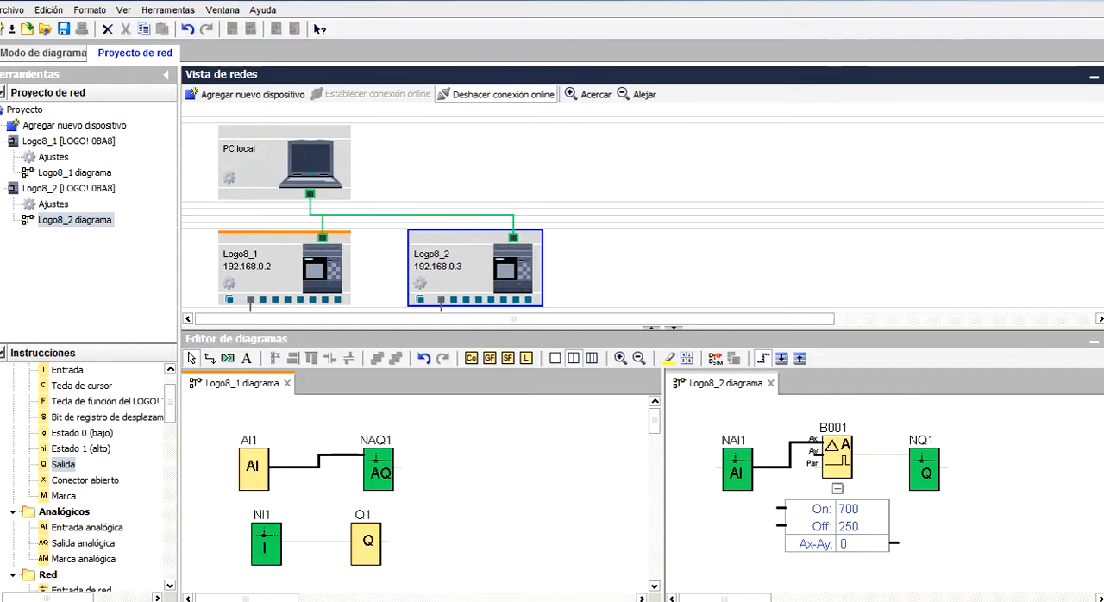
scroll(989, 221, "down", 3)
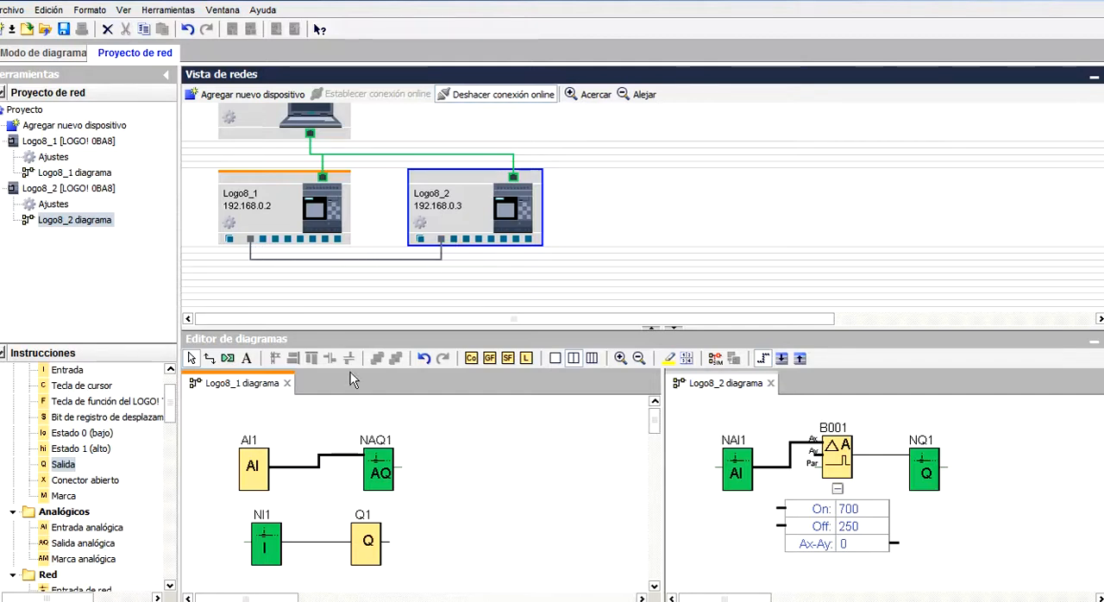
Review the remote-device parameters of the network analog output NAQ1 and of the network analog input NAI1.
left_click(380, 473)
right_click(380, 473)
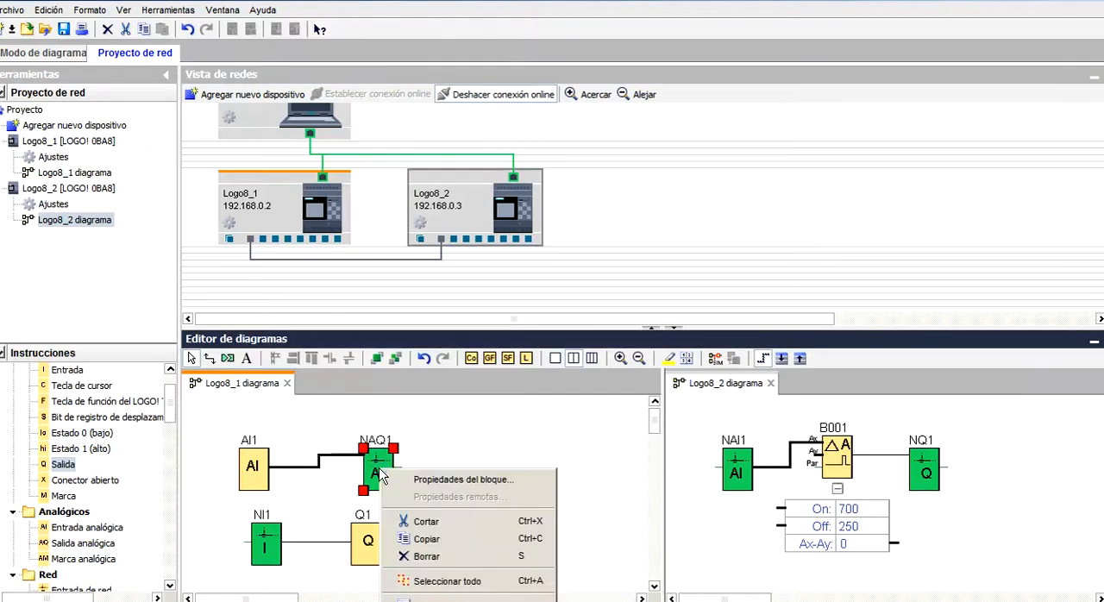
left_click(396, 481)
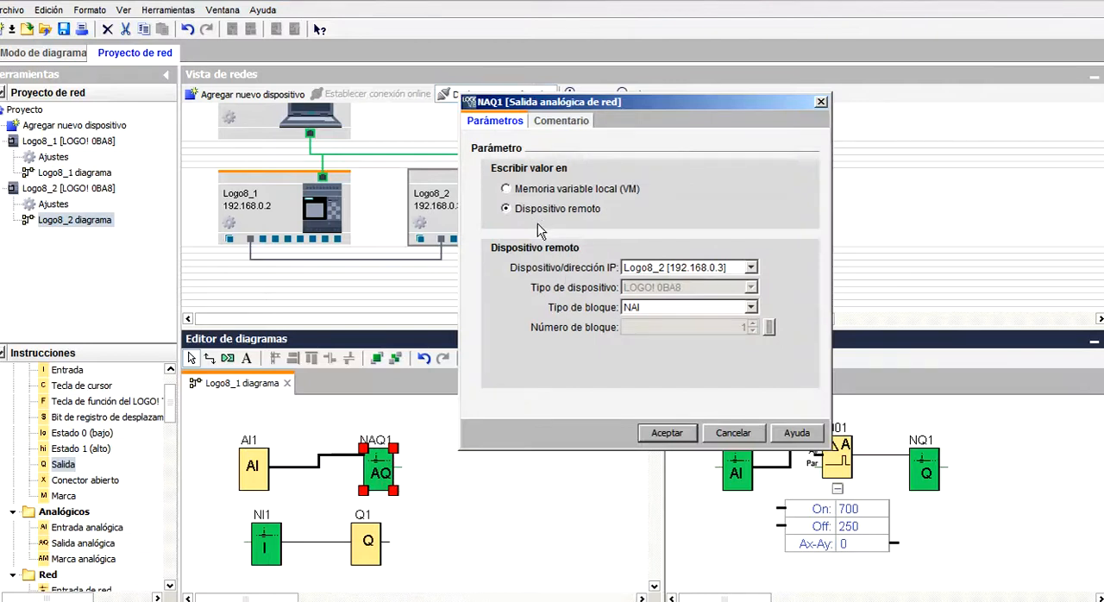
left_click_drag(600, 104, 606, 112)
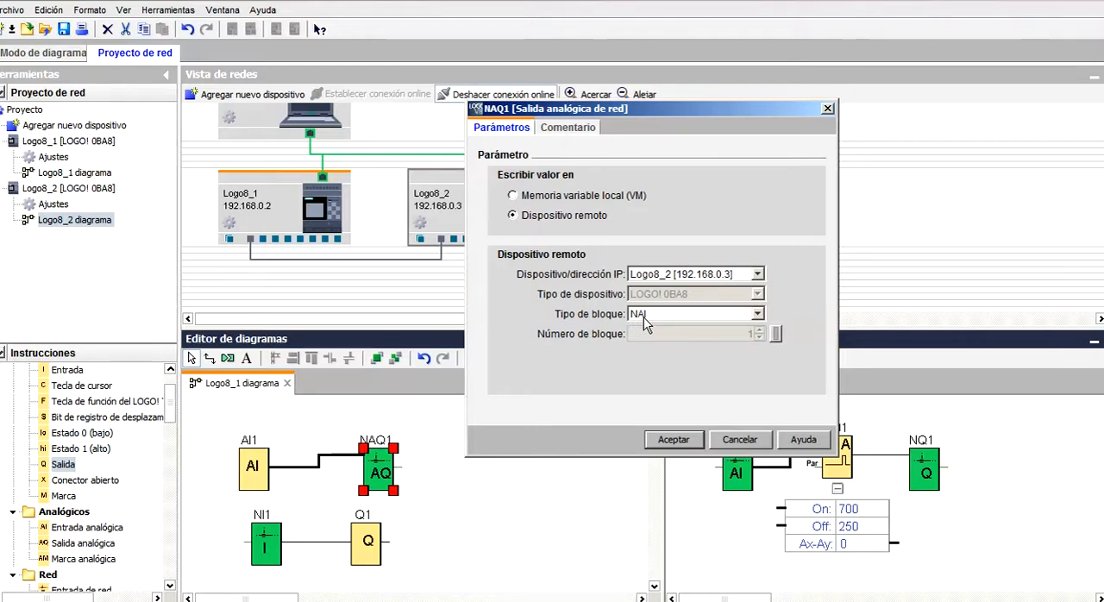
left_click(672, 439)
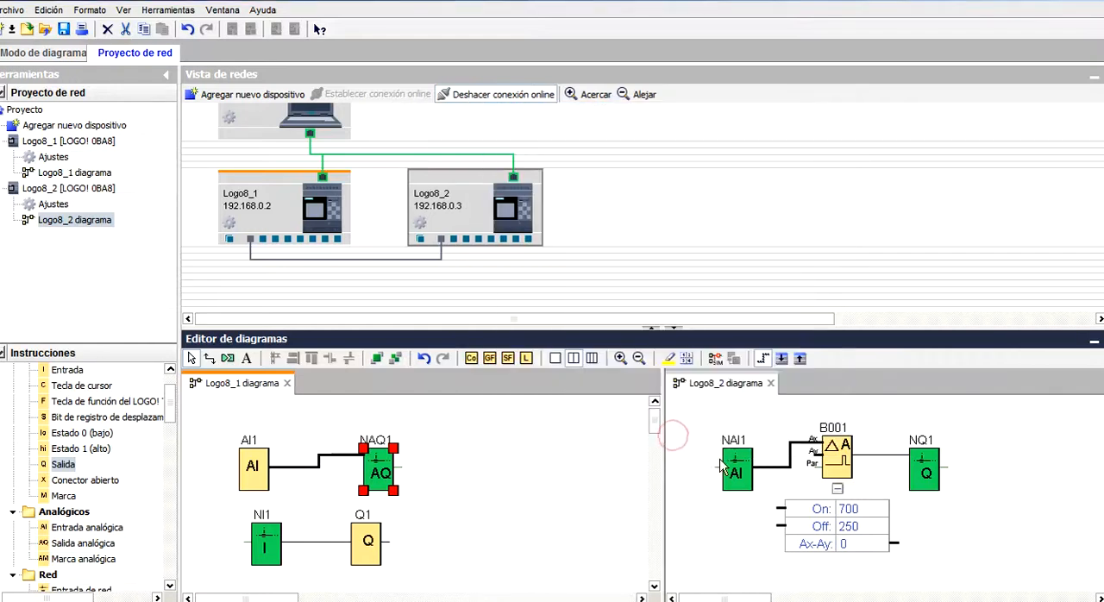
right_click(735, 469)
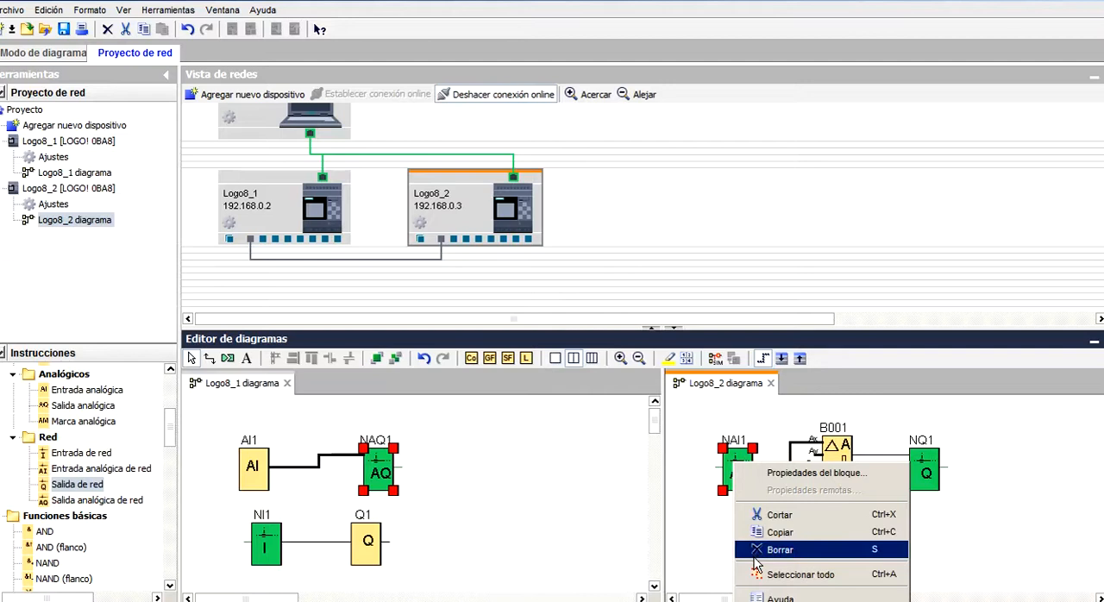
left_click(768, 472)
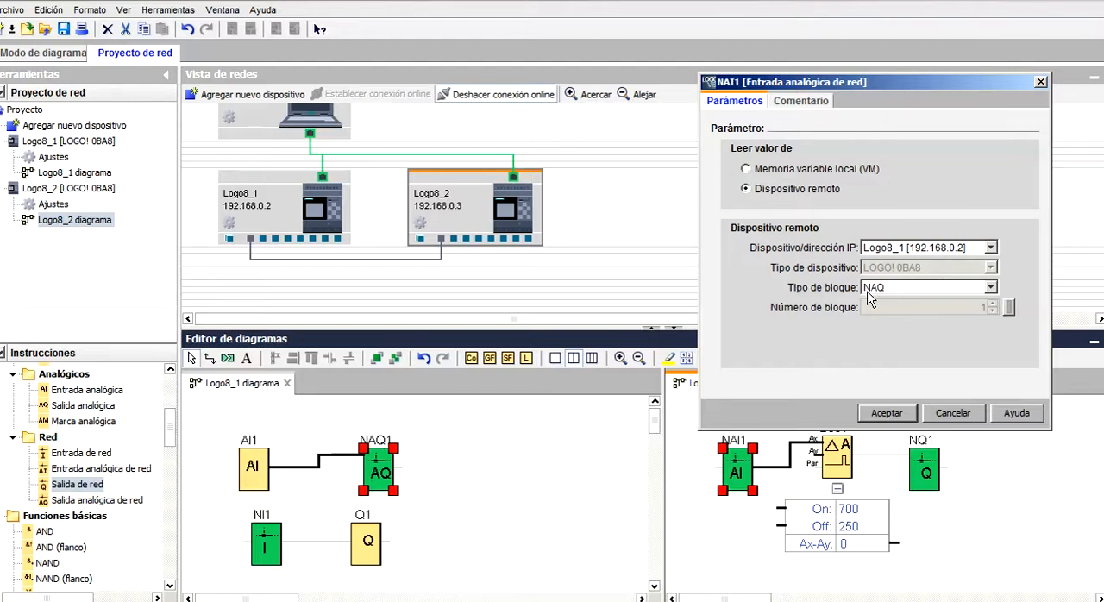
left_click(884, 412)
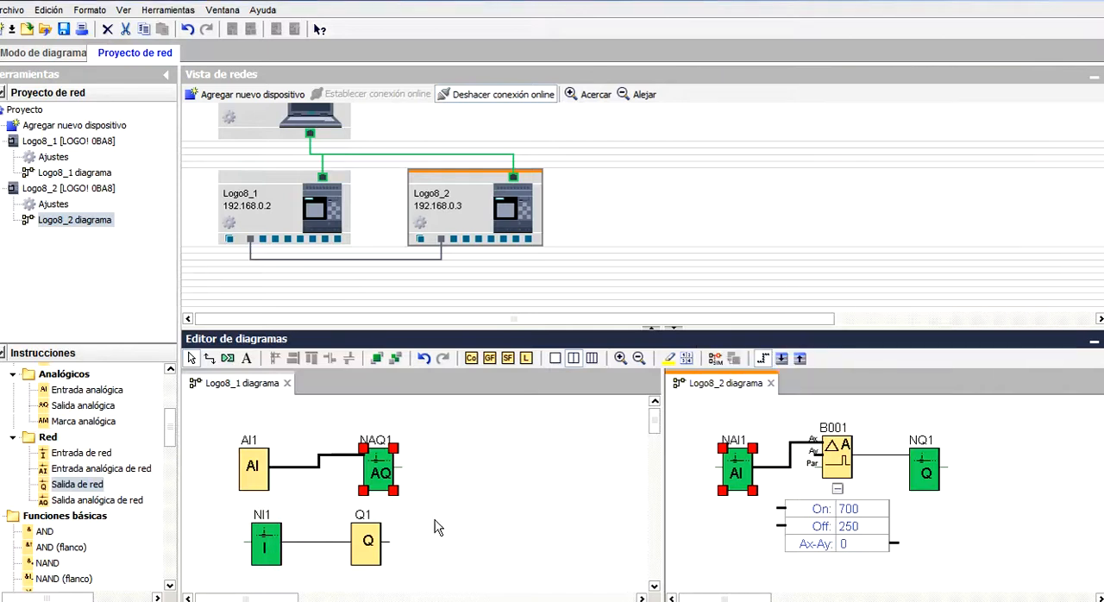
Review the remote-device parameters of the network input NI1 and of the network output NQ1.
left_click(268, 552)
right_click(270, 552)
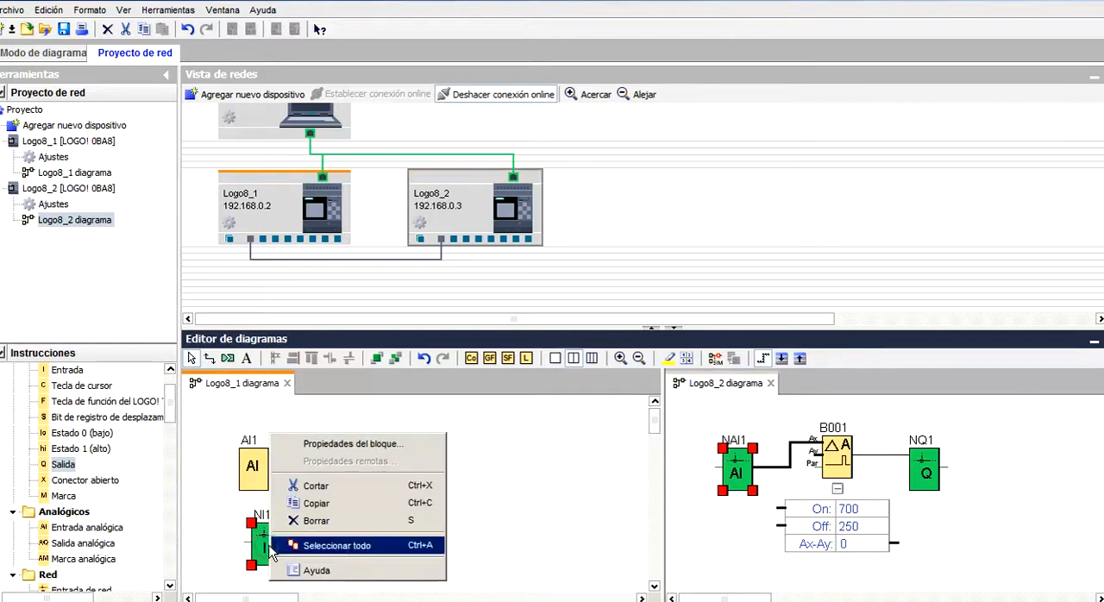
left_click(343, 444)
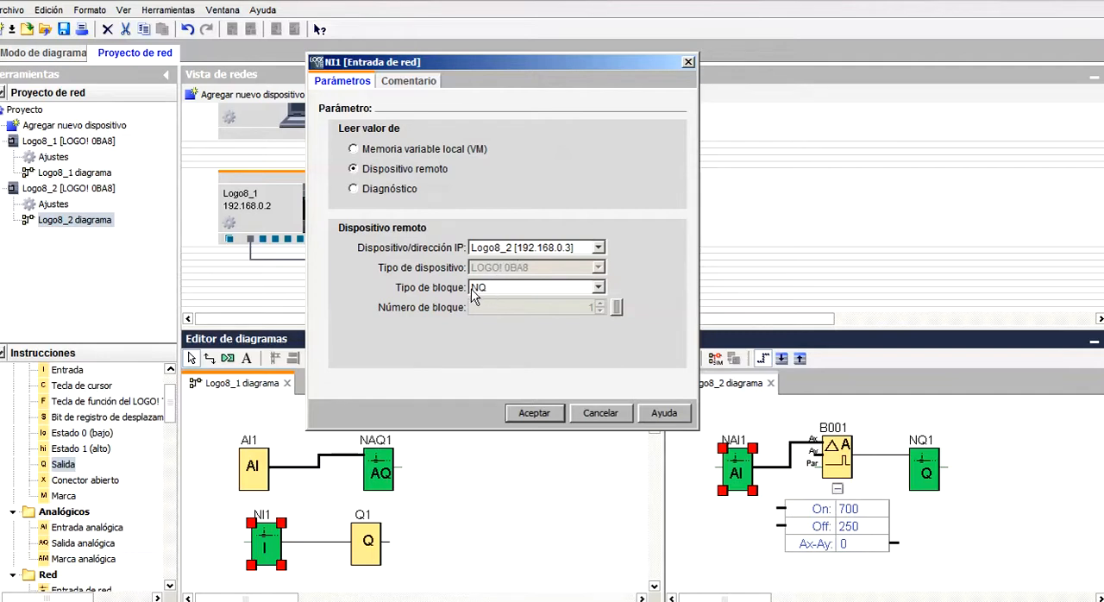
left_click(577, 412)
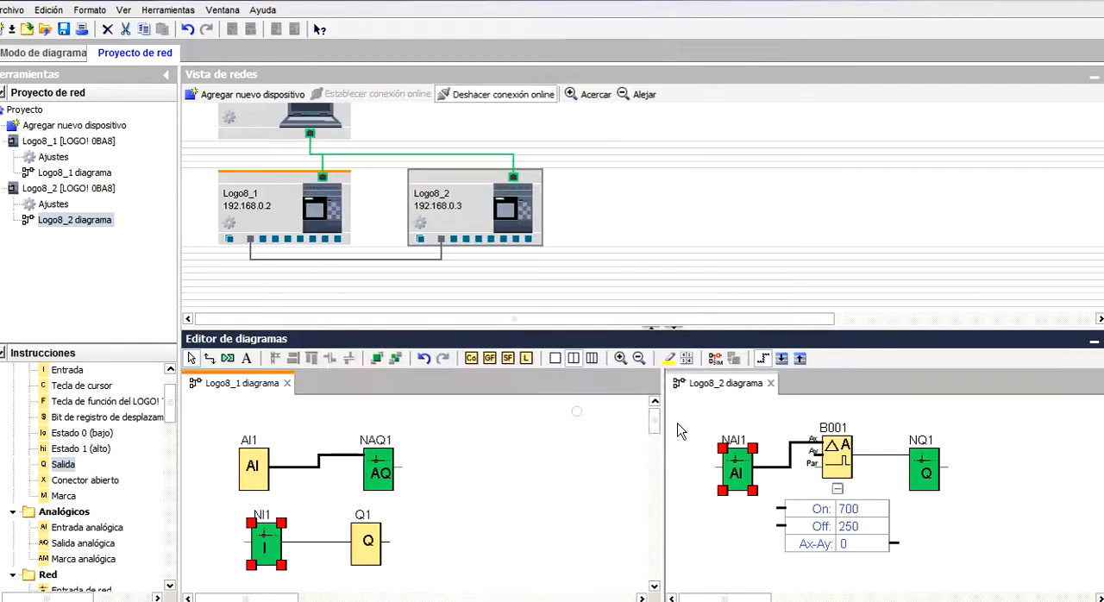
left_click(925, 472)
right_click(925, 474)
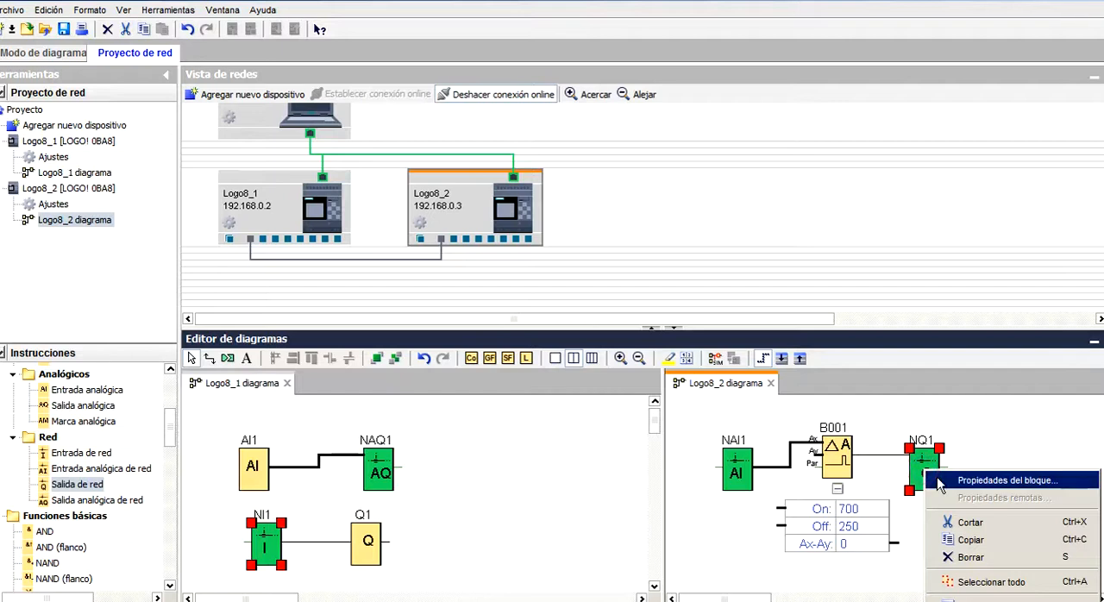
left_click(938, 480)
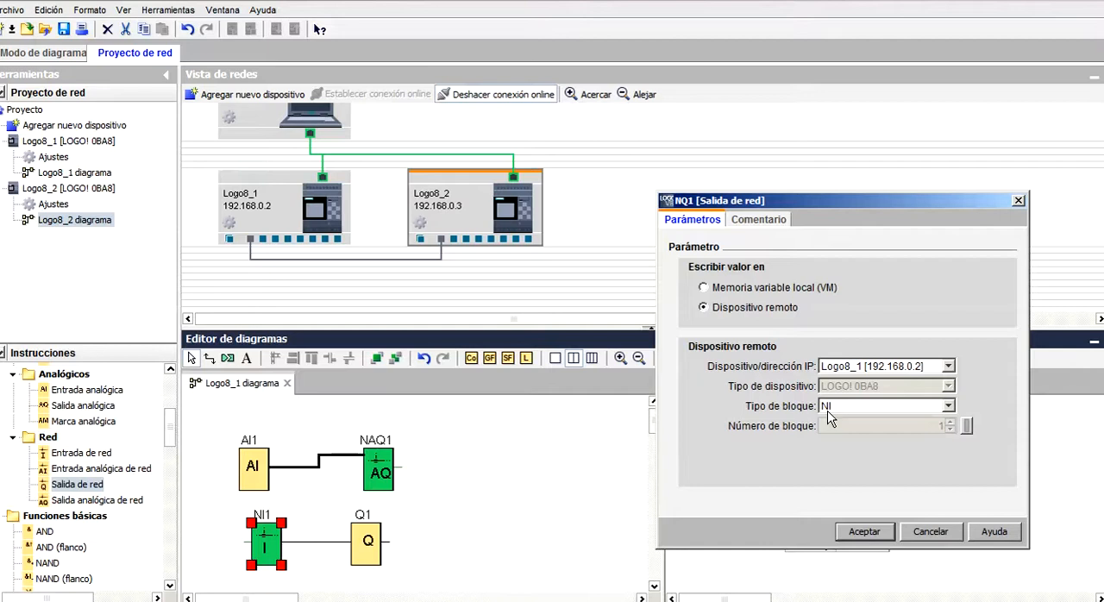
left_click(902, 531)
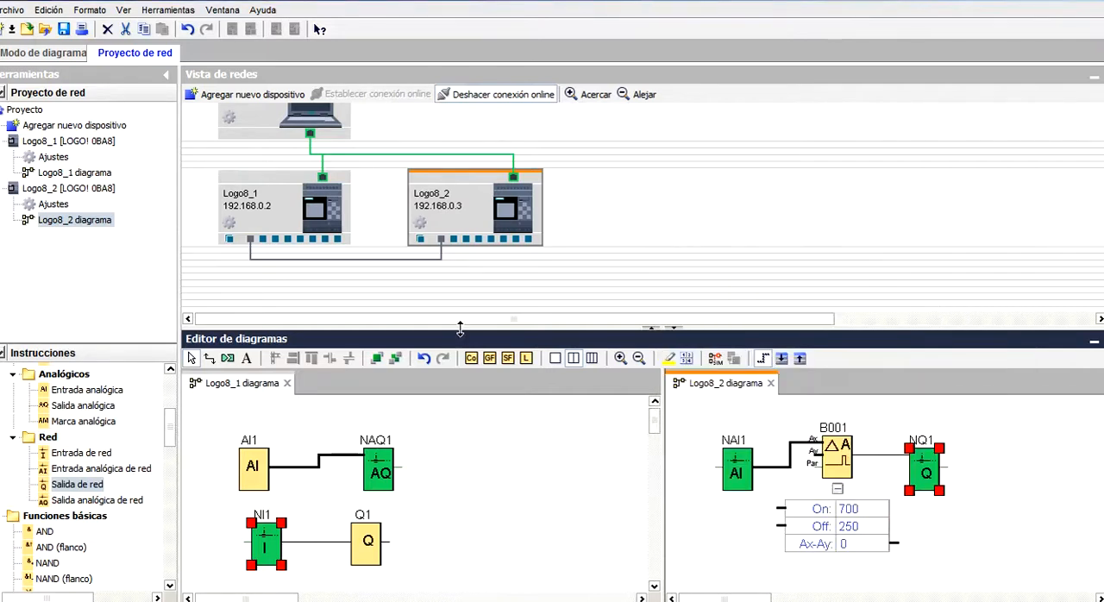
Examine the data transfers defined in the network connection between Logo8_1 and Logo8_2.
left_click(420, 259)
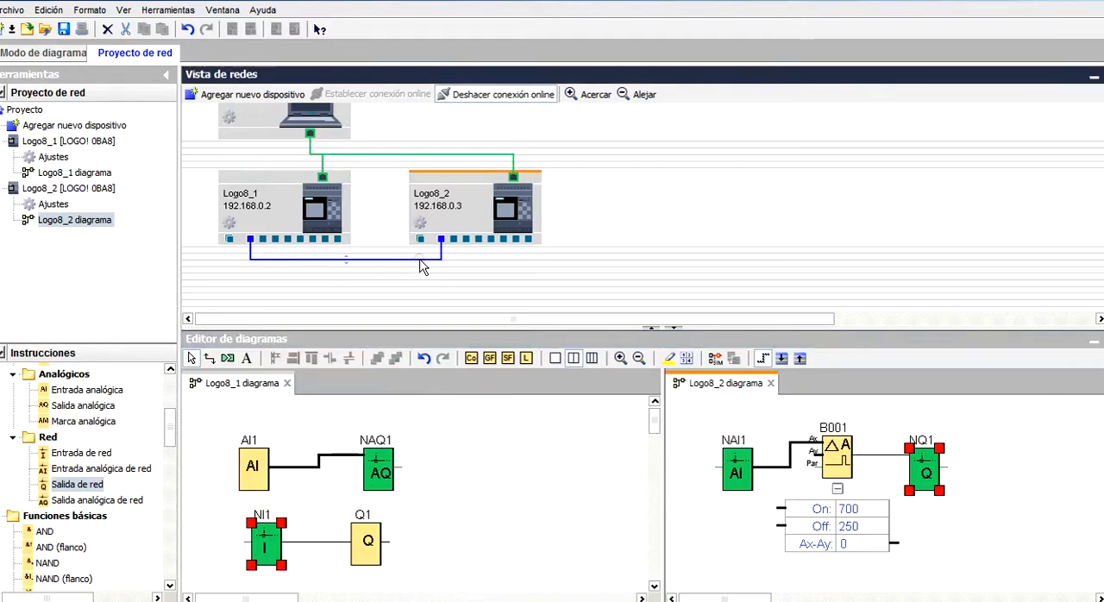
double_click(420, 259)
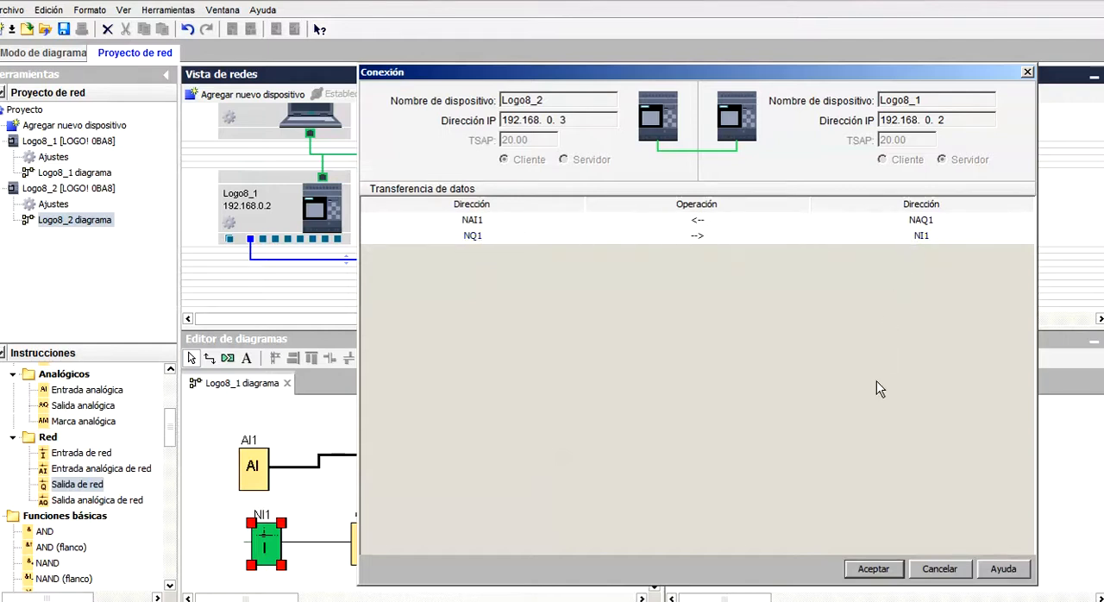
left_click(872, 569)
Enlarge the diagram editor area and start the simulation of both the Logo8_1 and Logo8_2 diagrams.
left_click_drag(616, 328, 620, 297)
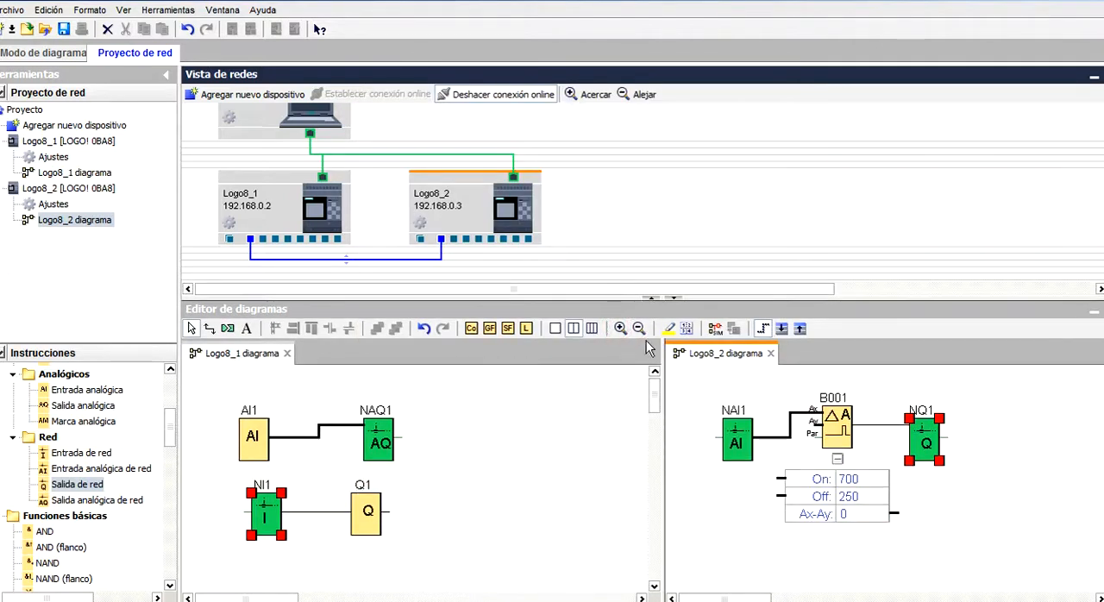
left_click(596, 396)
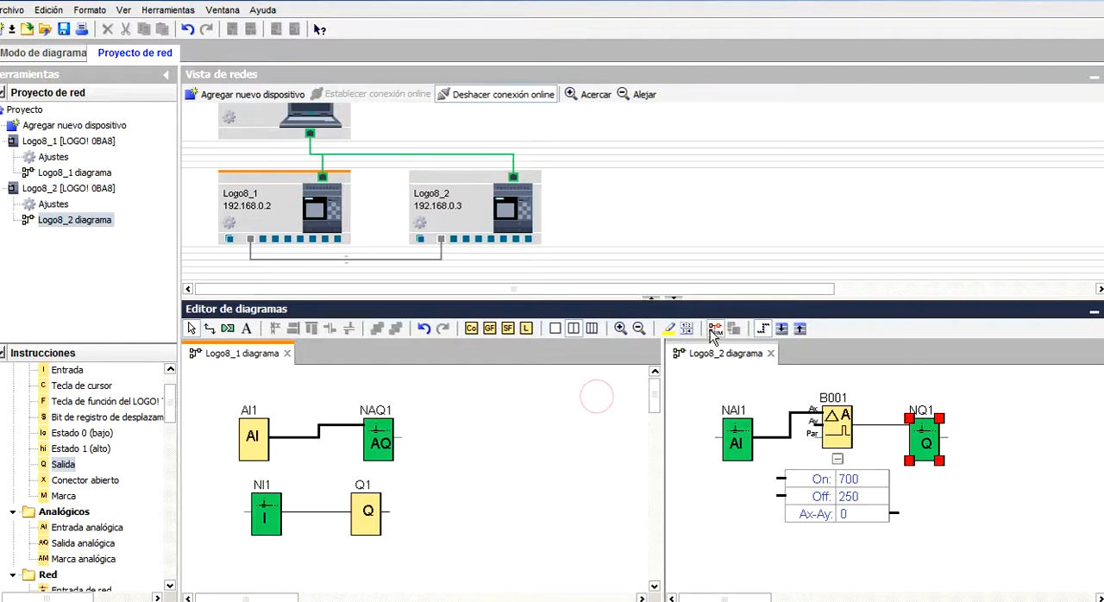
left_click(715, 328)
left_click(698, 377)
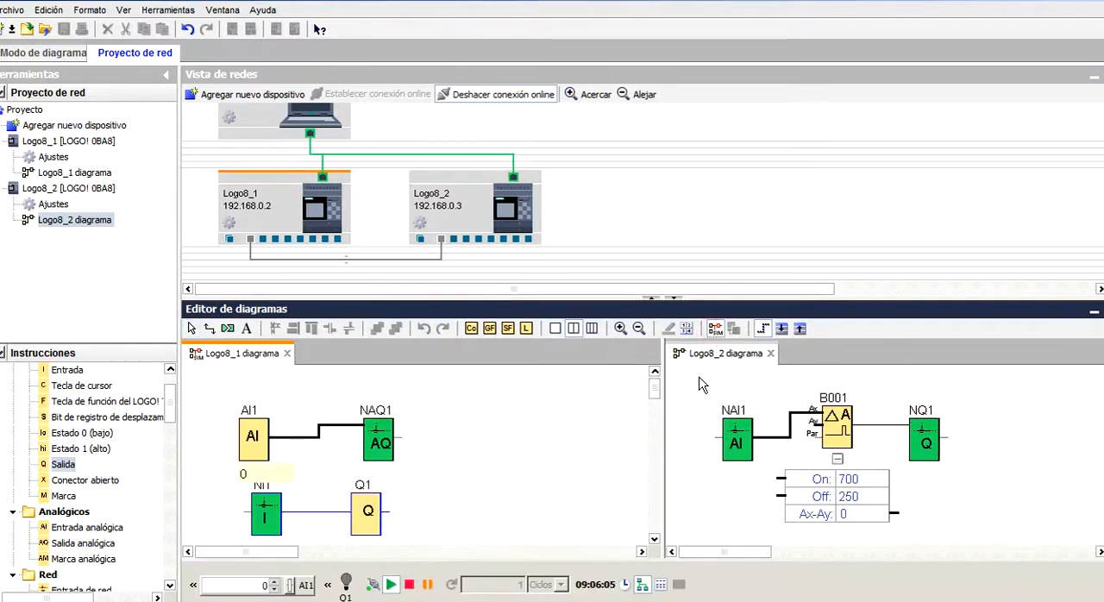
left_click(716, 332)
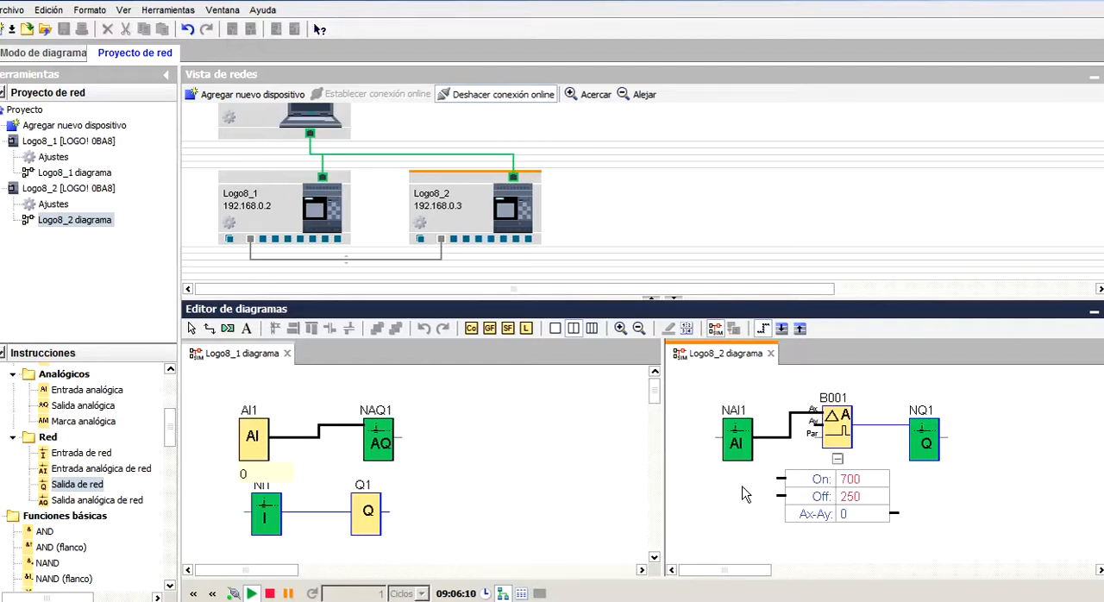
Raise the simulated analog input AI1 in the Logo8_1 diagram in steps of 100 up to 800.
left_click(252, 438)
left_click(101, 445)
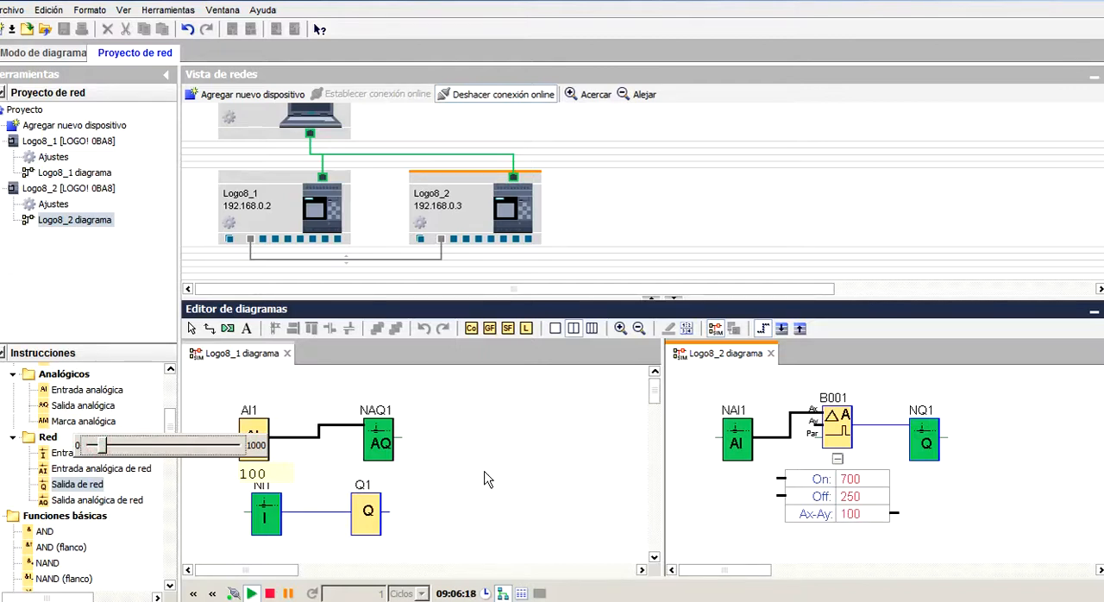
left_click(203, 452)
left_click(202, 452)
left_click(203, 452)
left_click(203, 451)
left_click(202, 451)
left_click(203, 451)
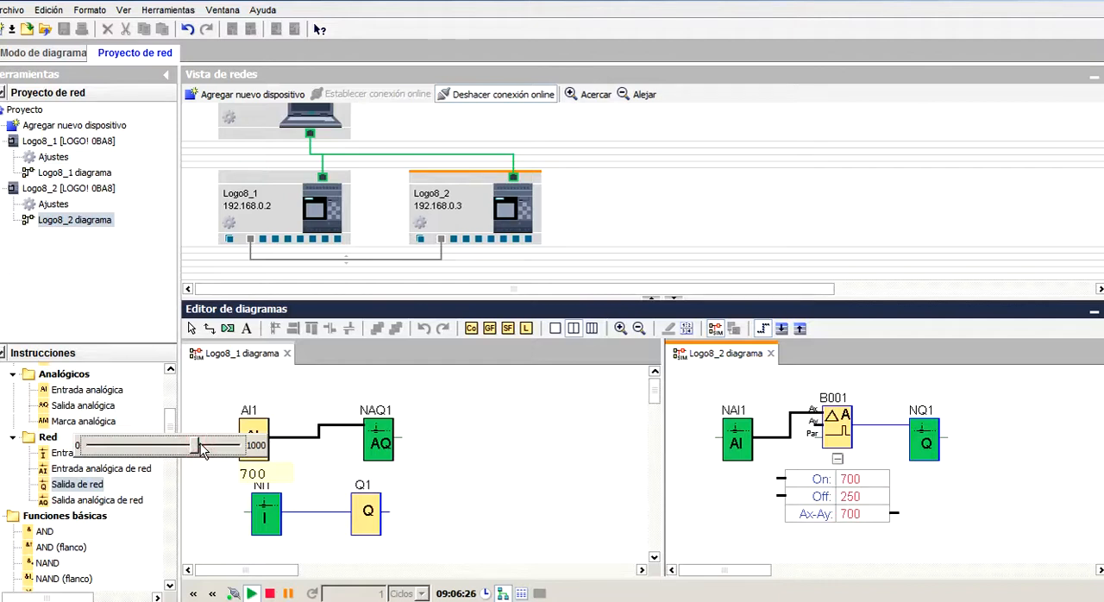
left_click(202, 451)
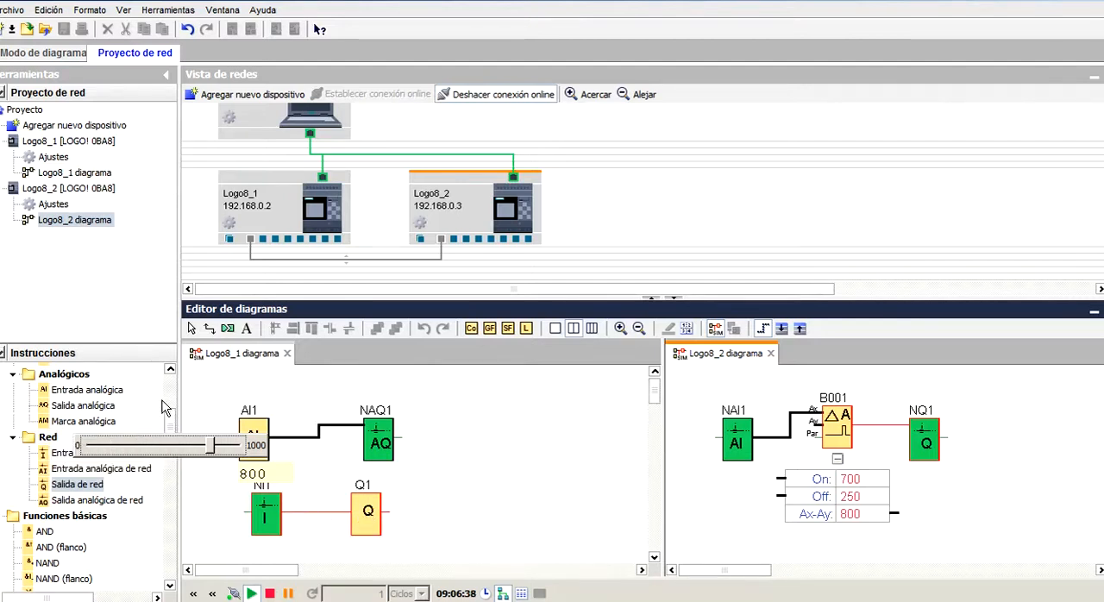
Lower the simulated analog input AI1 in the Logo8_1 diagram to 200.
left_click(129, 447)
left_click(128, 448)
left_click(122, 449)
left_click(118, 447)
left_click(119, 447)
left_click_drag(131, 446, 115, 450)
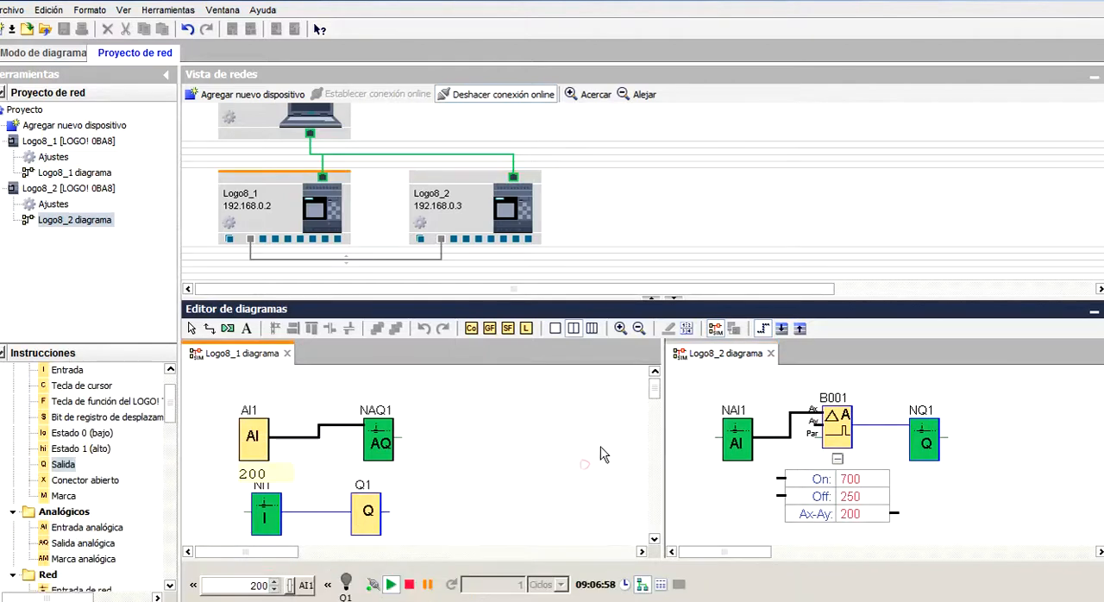
Stop the simulation of both the Logo8_1 and Logo8_2 diagrams.
left_click(715, 329)
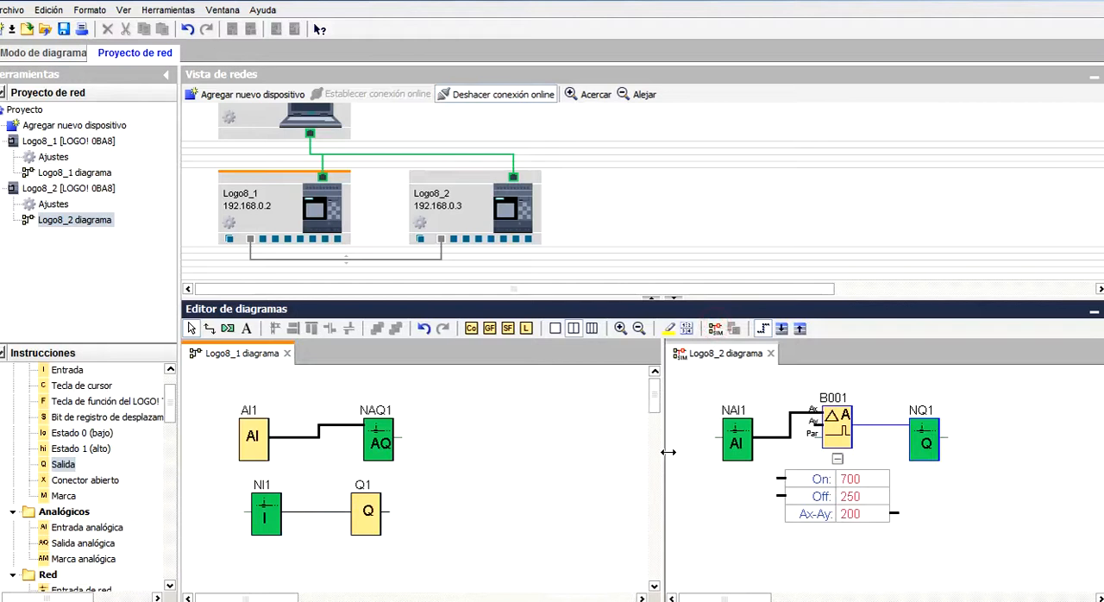
left_click(715, 328)
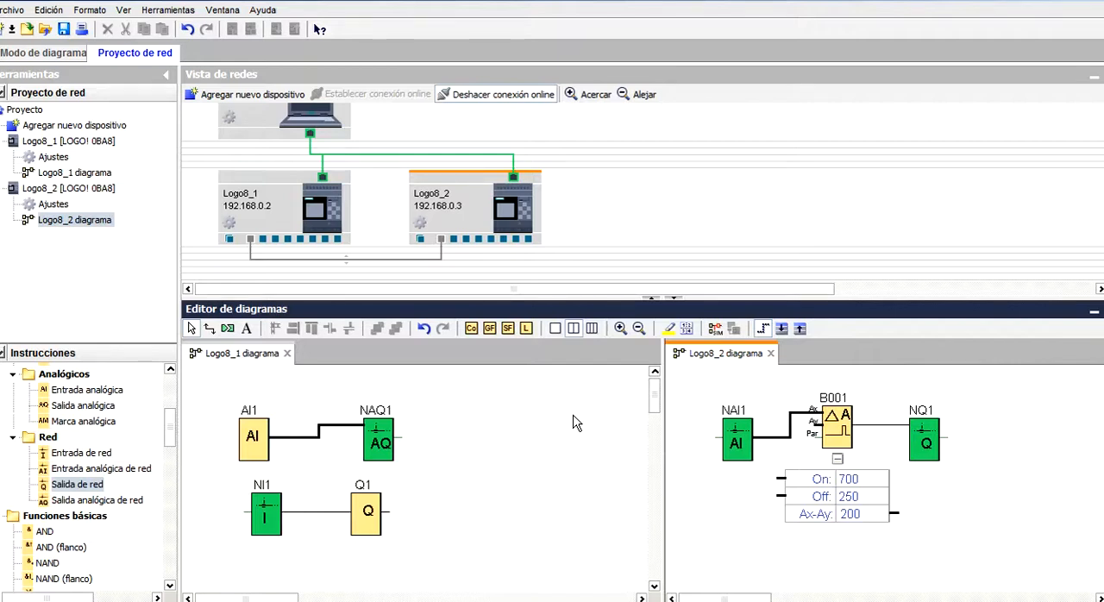
left_click(553, 467)
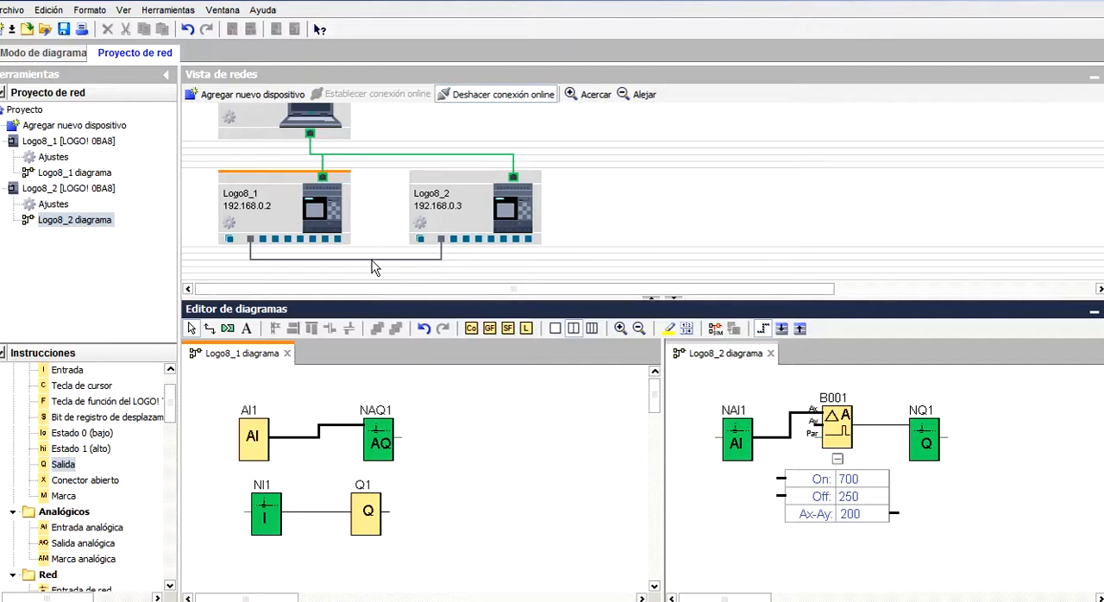
Try to delete the connection between Logo8_1 and Logo8_2 in the network view.
left_click(372, 259)
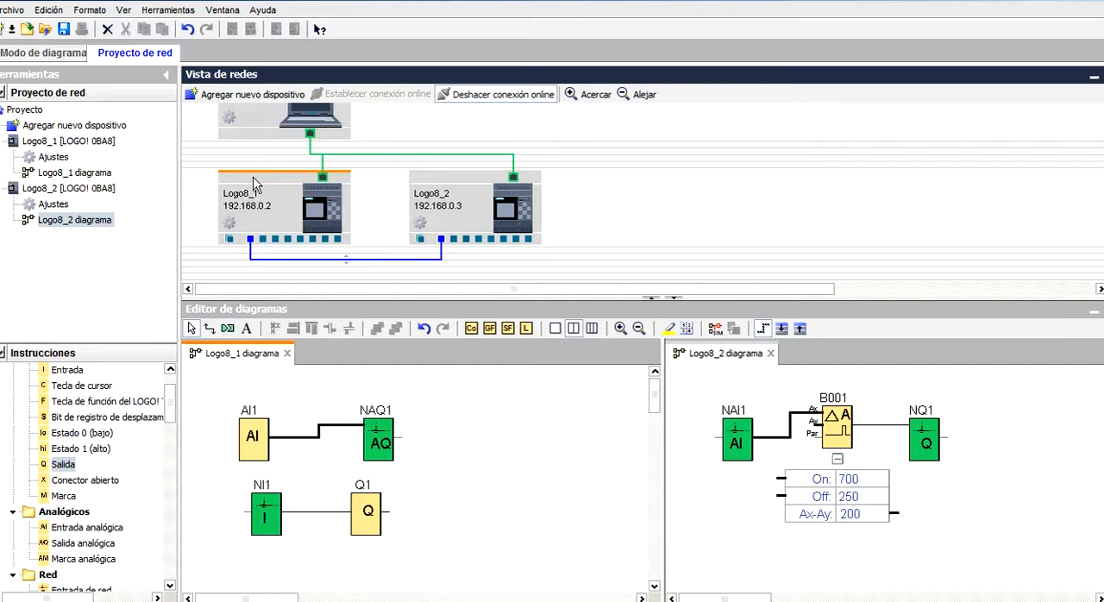
left_click(55, 11)
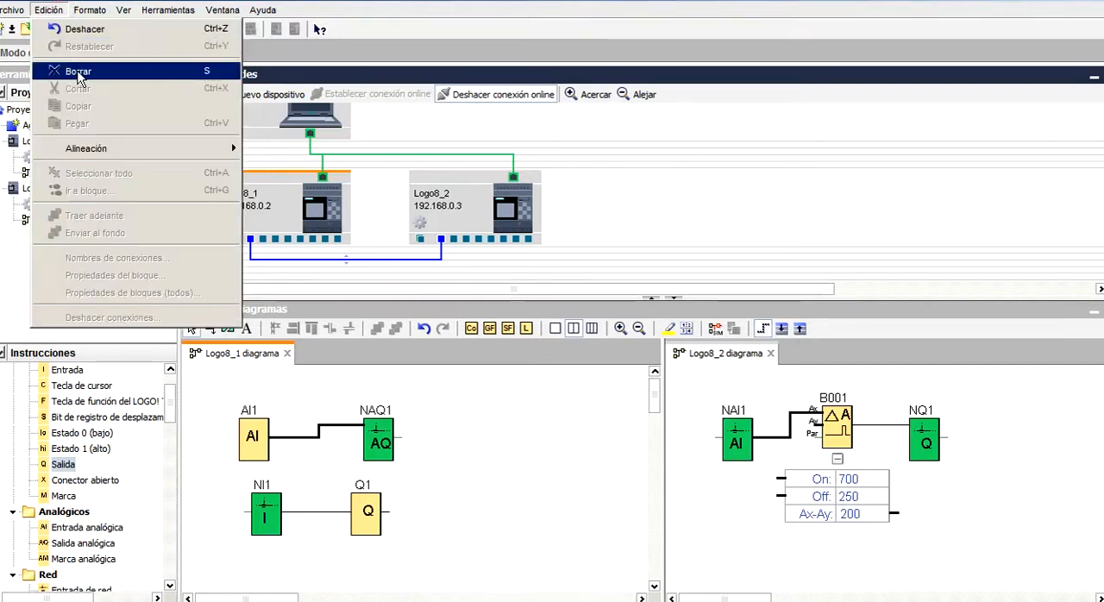
left_click(177, 76)
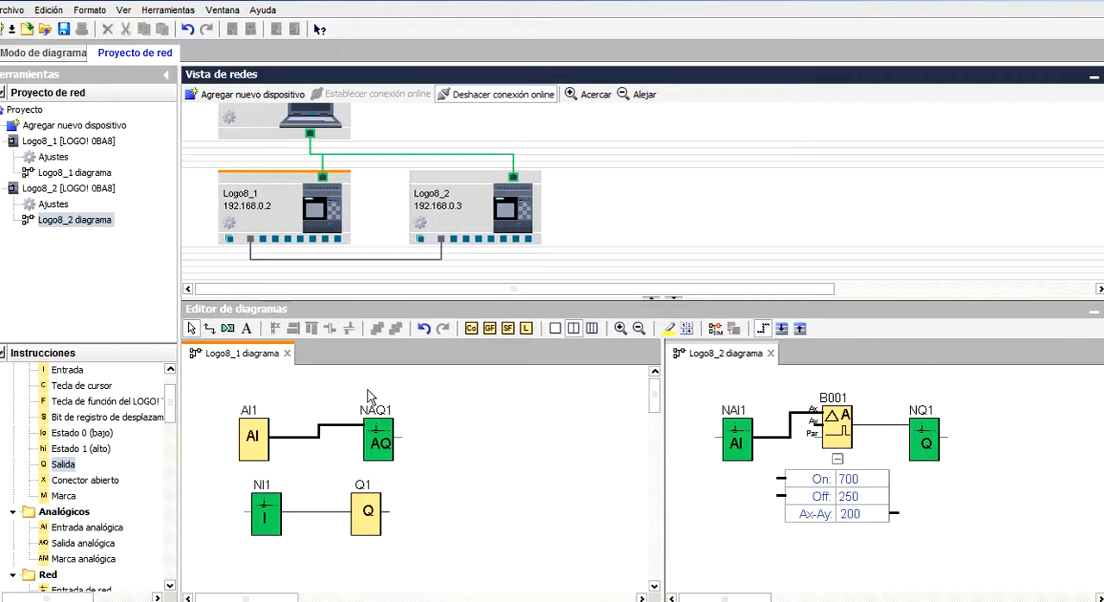
left_click(341, 257)
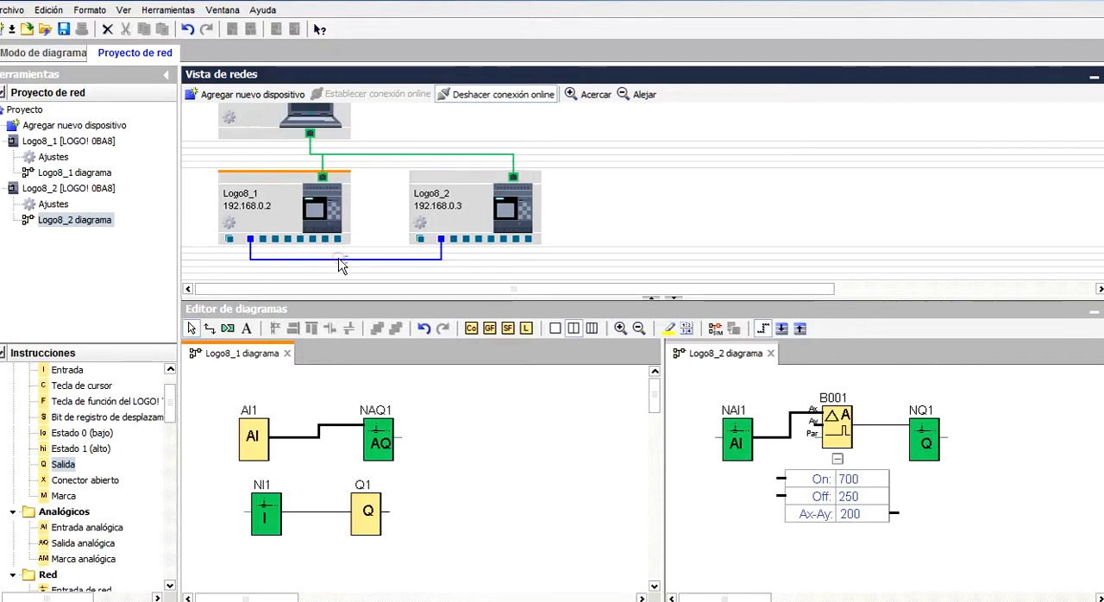
Delete the network analog output NAQ1 and the network input NI1 from the Logo8_1 diagram.
left_click(379, 444)
key("Delete")
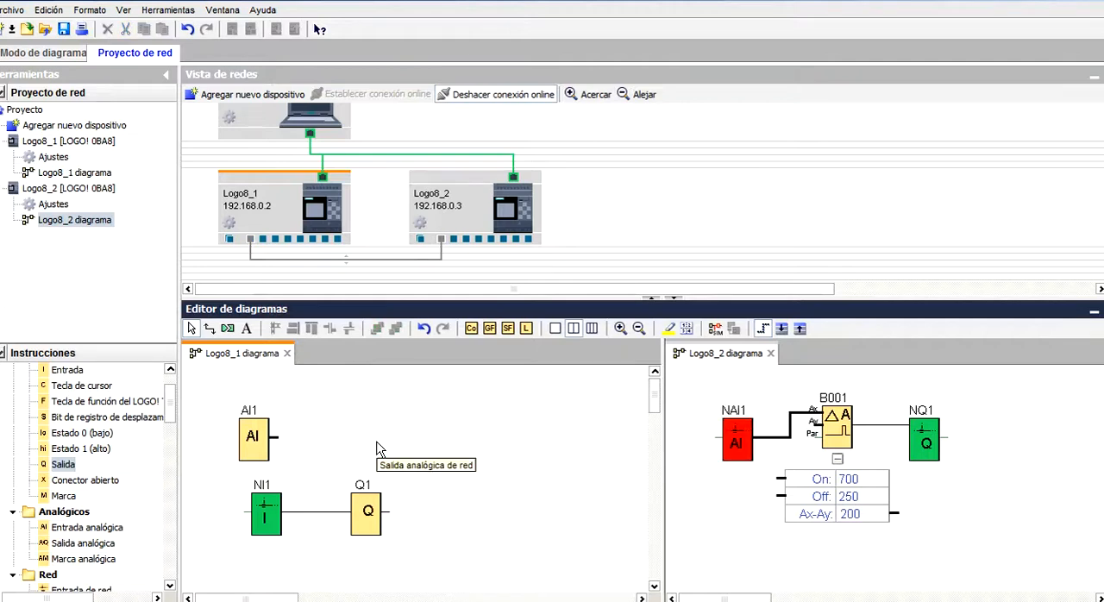
left_click(255, 524)
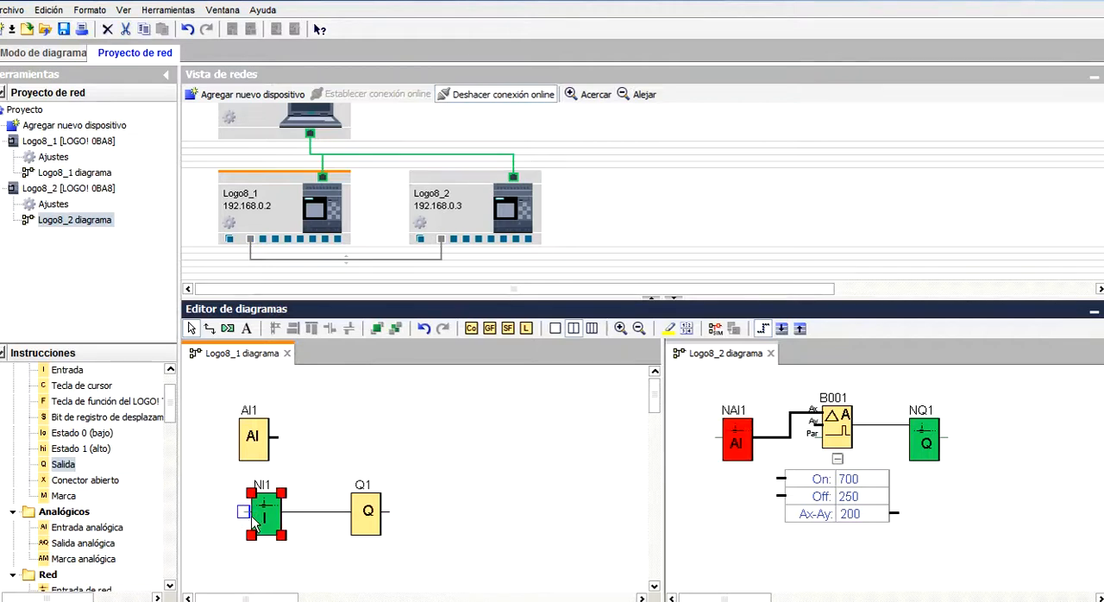
key("Delete")
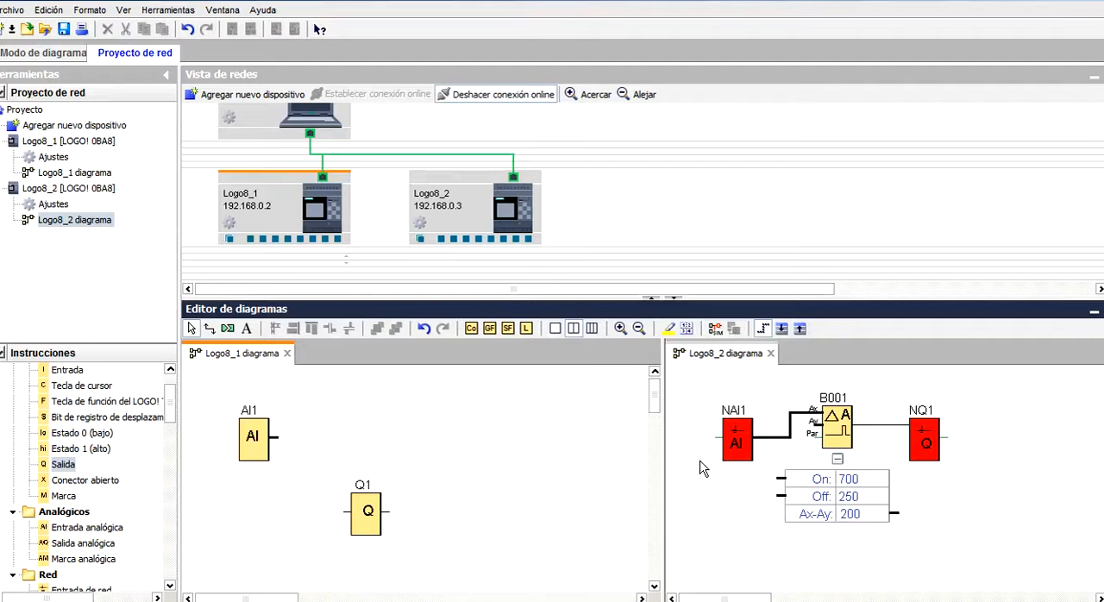
Delete the network analog input NAI1 and the network output NQ1 from the Logo8_2 diagram.
left_click(733, 447)
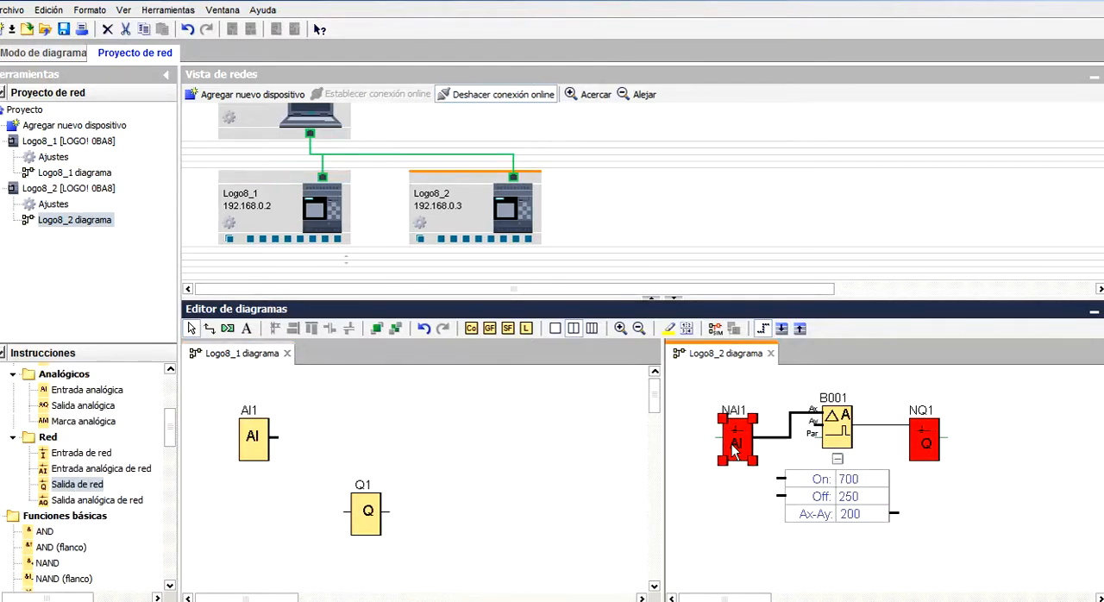
right_click(734, 449)
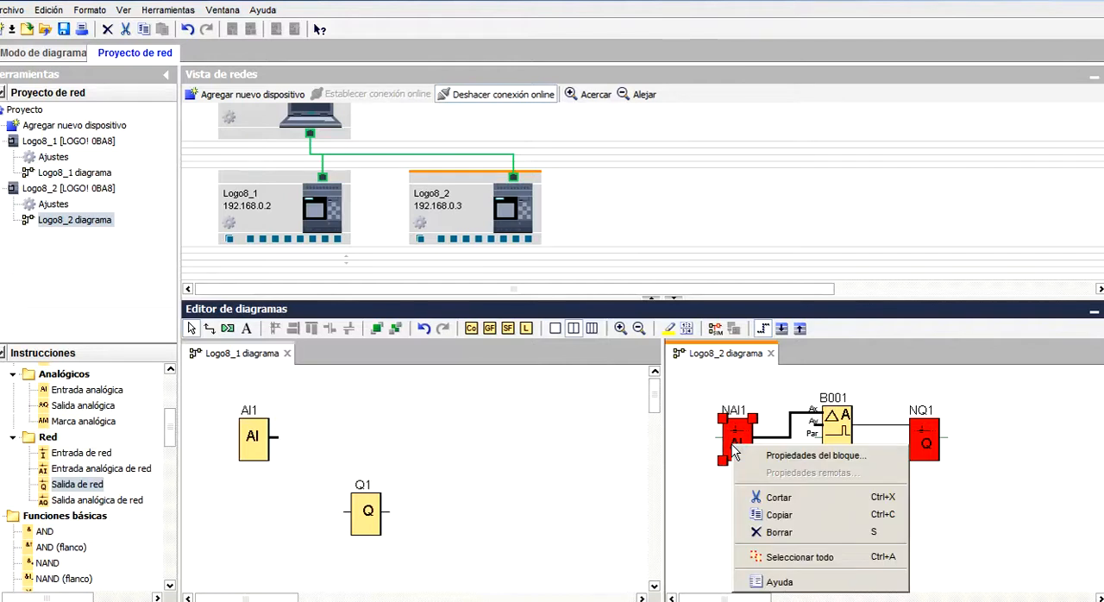
left_click(764, 532)
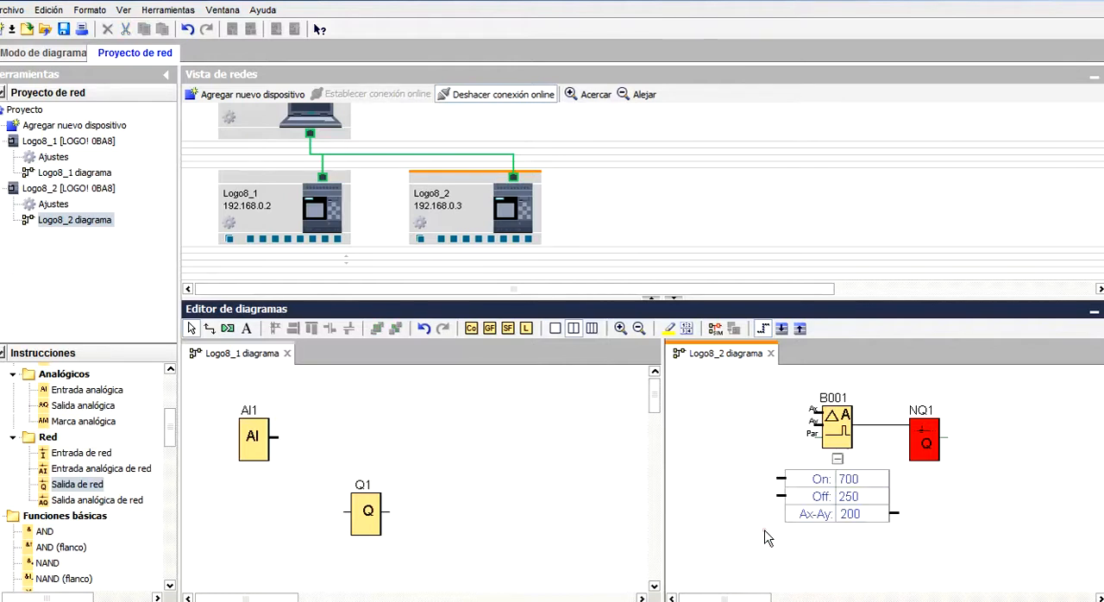
right_click(916, 439)
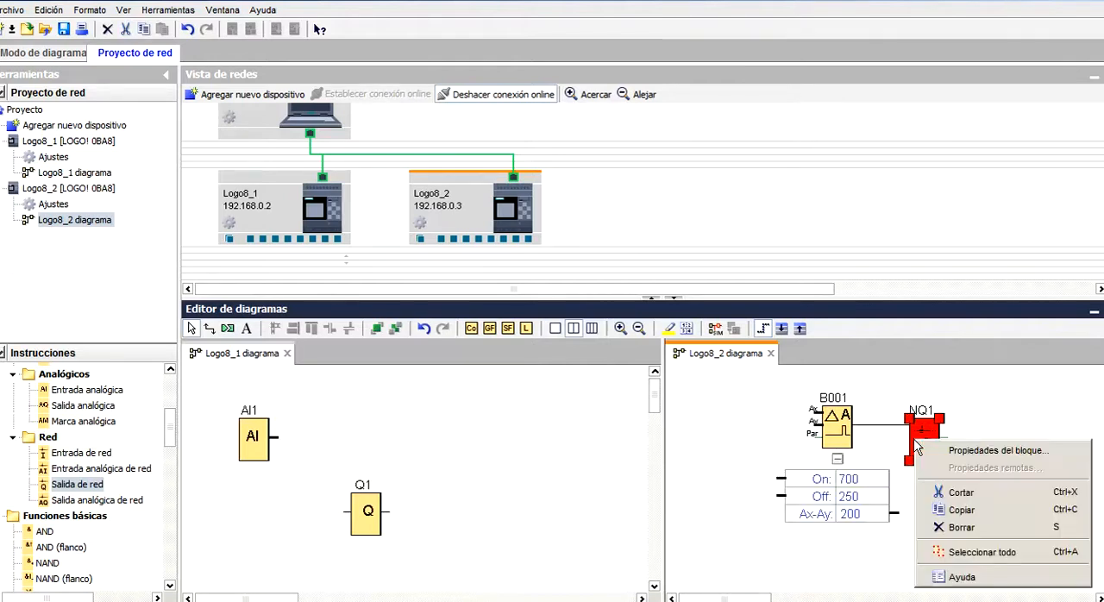
left_click(936, 528)
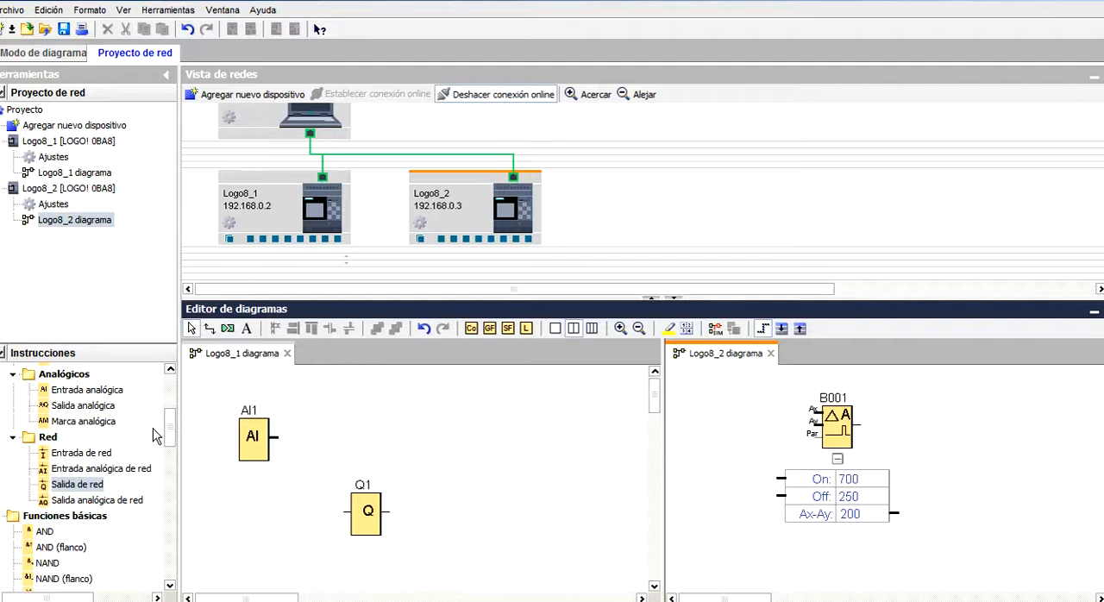
left_click_drag(96, 485, 372, 435)
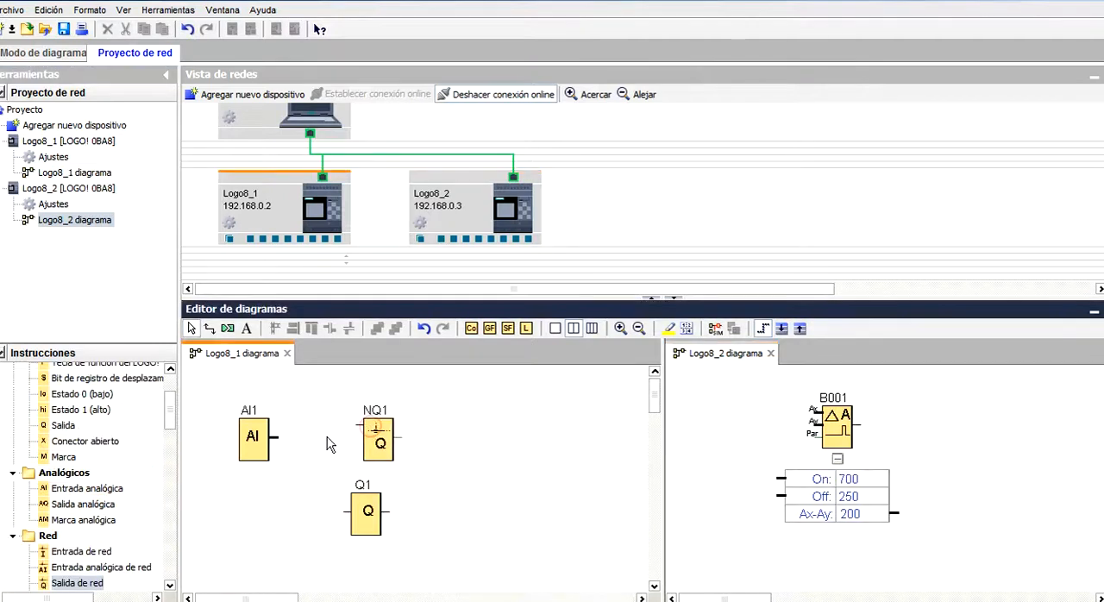
left_click_drag(283, 442, 354, 430)
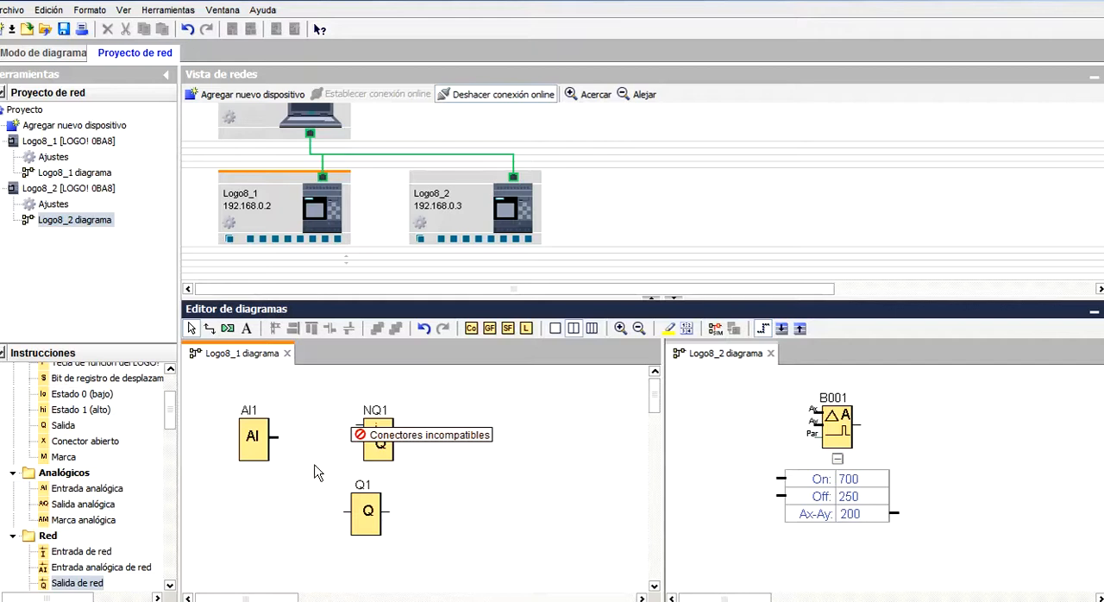
left_click(376, 444)
key("Delete")
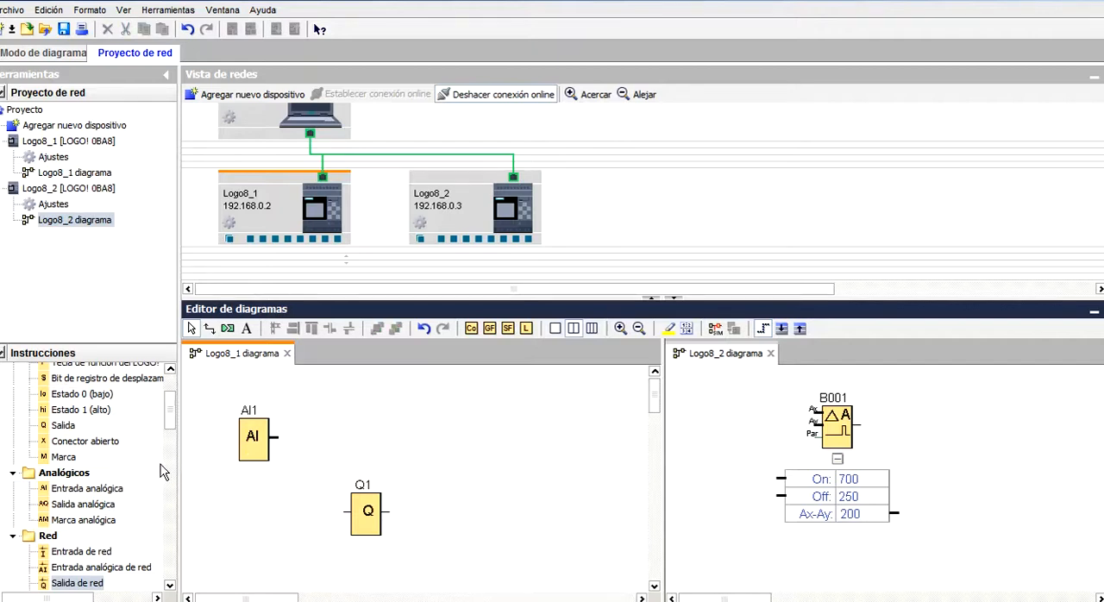
Add a network analog output wired to AI1 in Logo8_1 and a network analog input wired to B001's first Ax input in Logo8_2.
left_click(171, 587)
left_click_drag(130, 543, 384, 438)
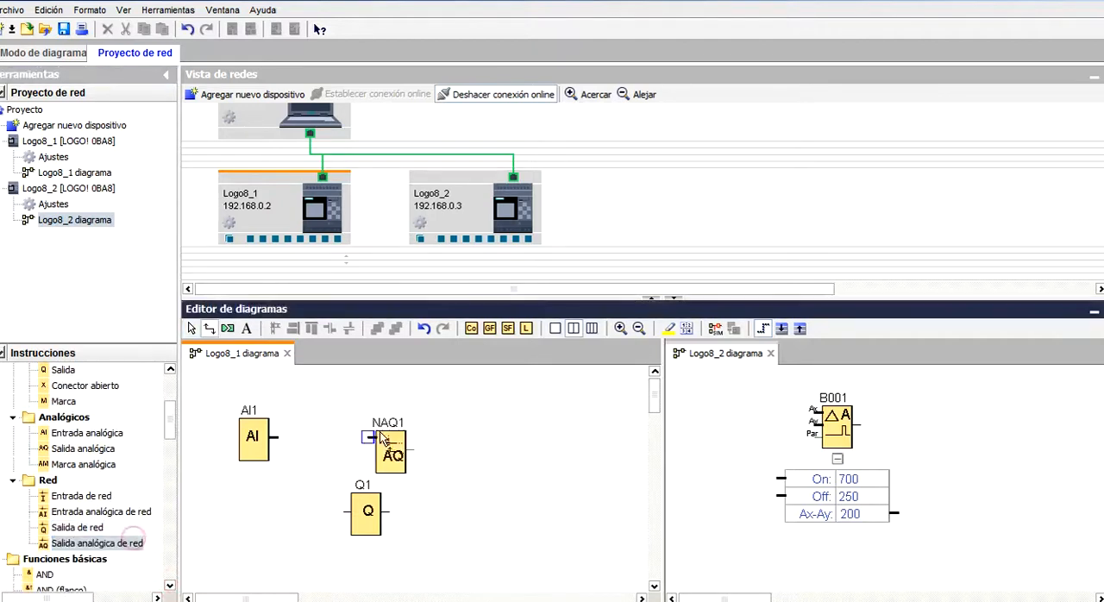
left_click_drag(276, 438, 374, 440)
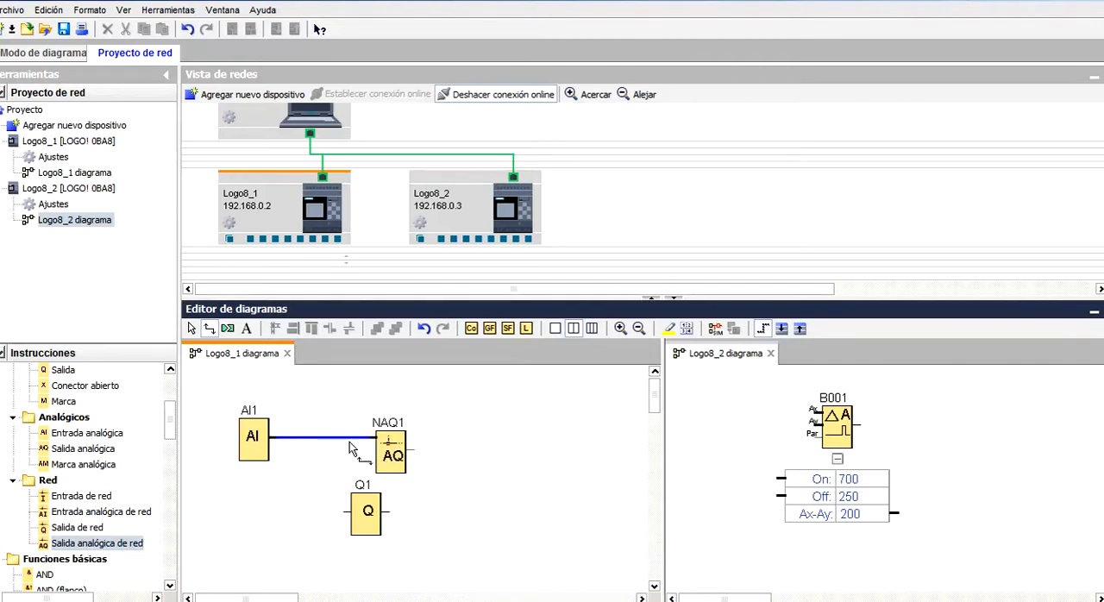
mouse_move(134, 511)
left_mouse_down()
mouse_move(665, 456)
mouse_move(725, 405)
mouse_move(819, 412)
left_mouse_up()
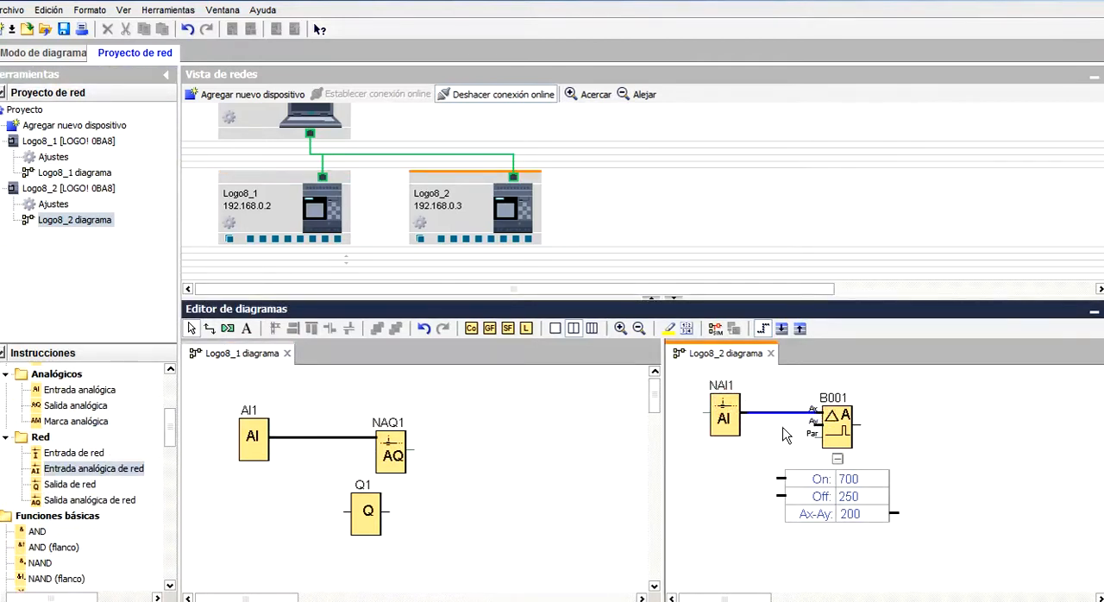
Add a network output wired to B001's output in Logo8_2 and a network input wired to Q1 in Logo8_1.
left_click_drag(101, 487, 936, 421)
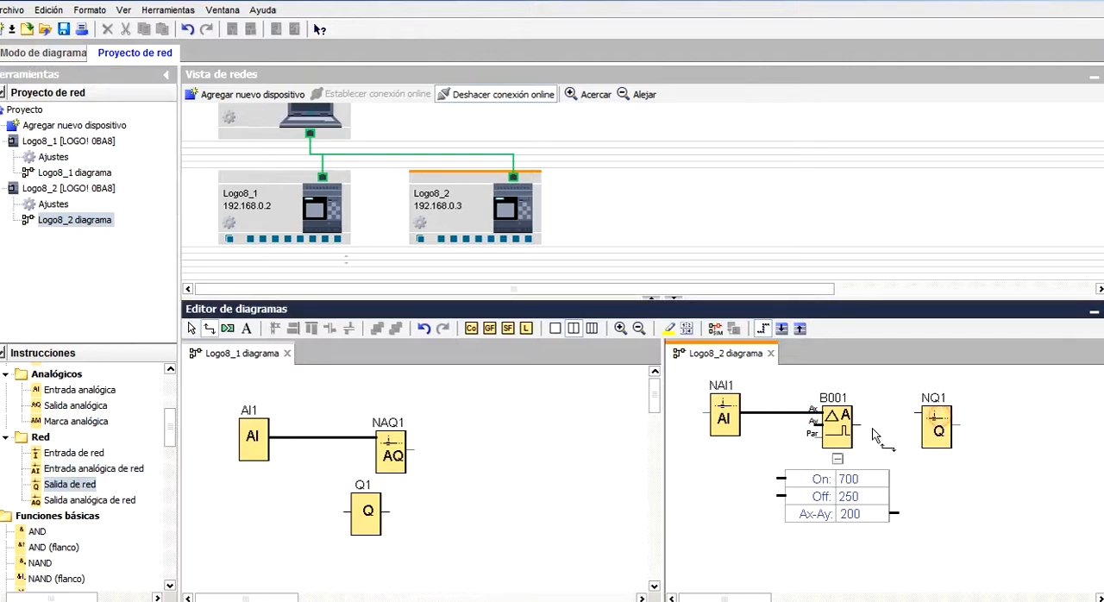
left_click_drag(859, 425, 914, 423)
left_click_drag(87, 454, 355, 509)
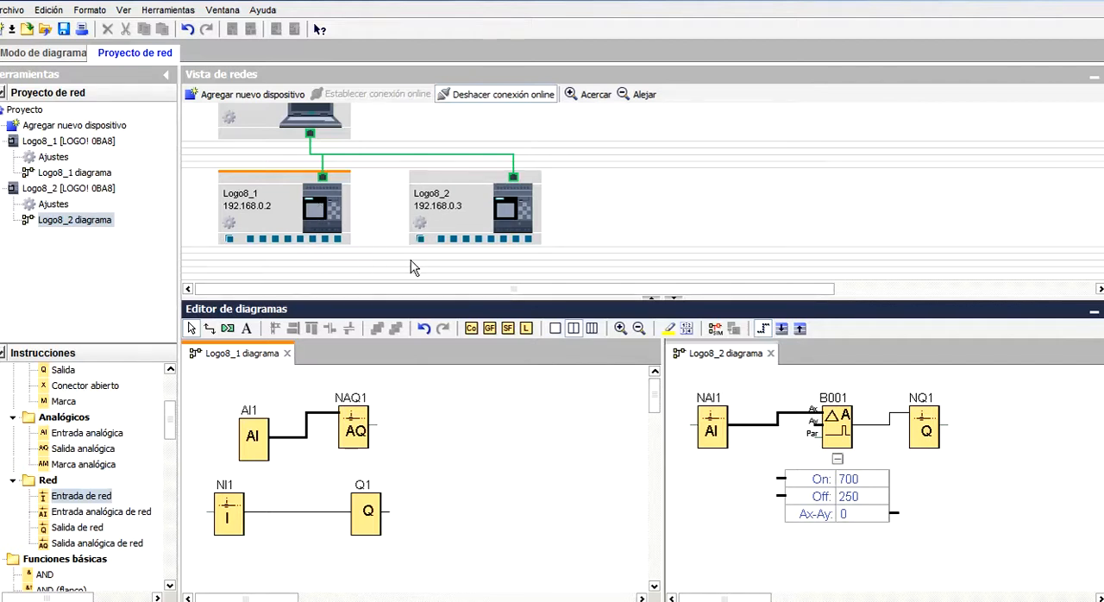
Configure network analog output NAQ1 to write to remote device Logo8_2 [192.168.0.3], block type V, address VW 0.
double_click(358, 430)
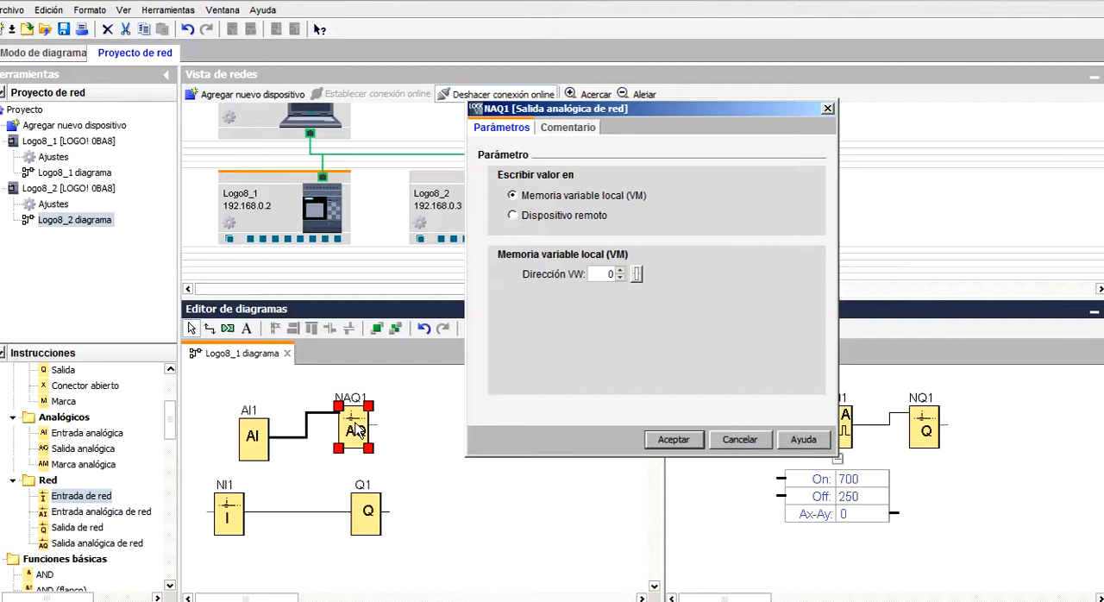
left_click(529, 216)
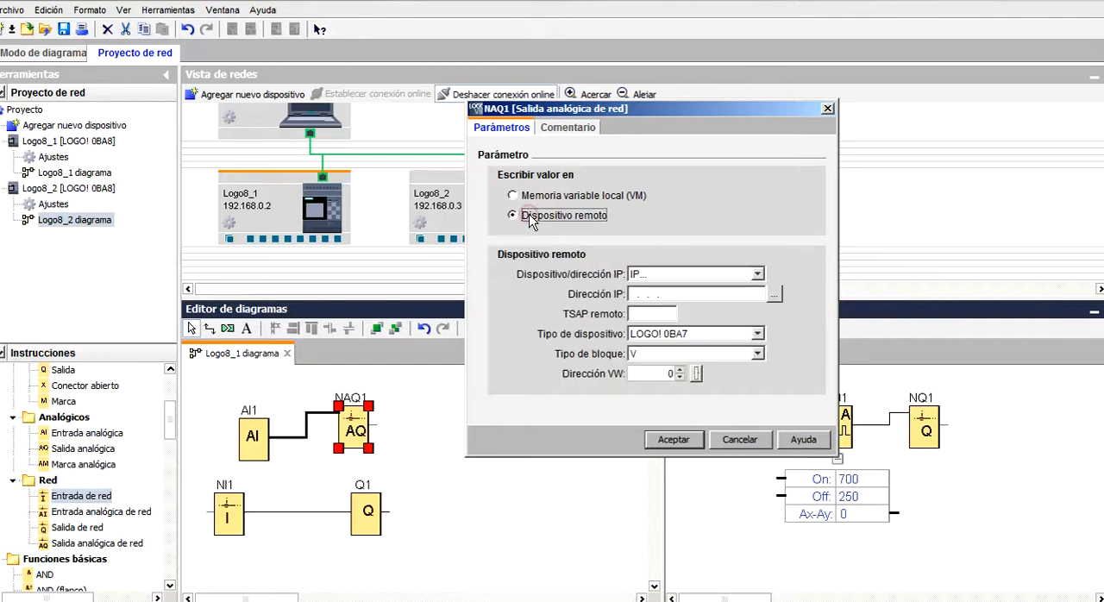
left_click(757, 275)
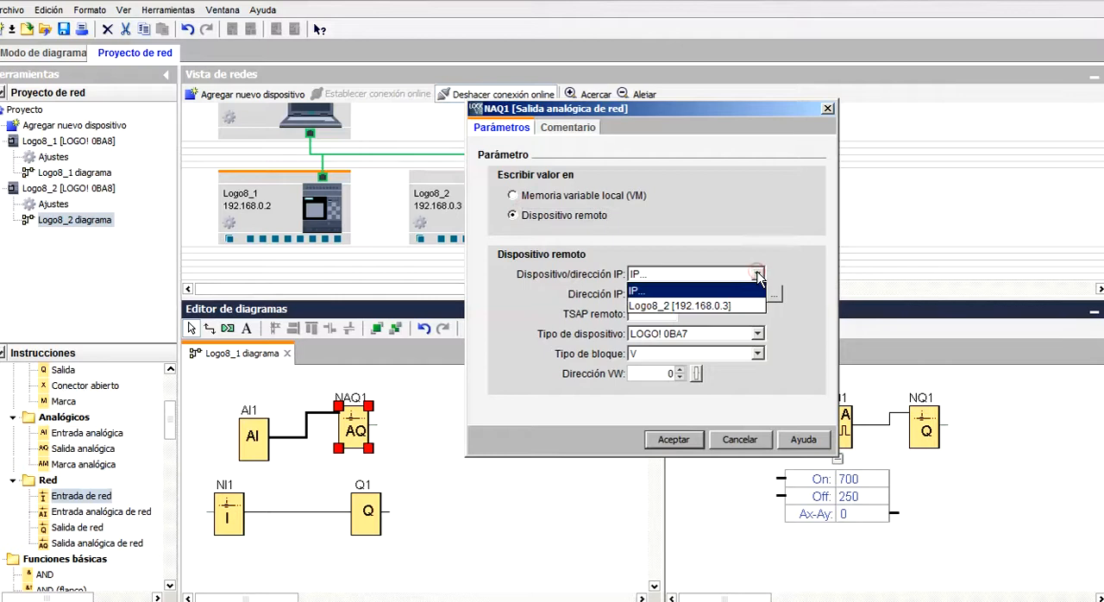
left_click(741, 305)
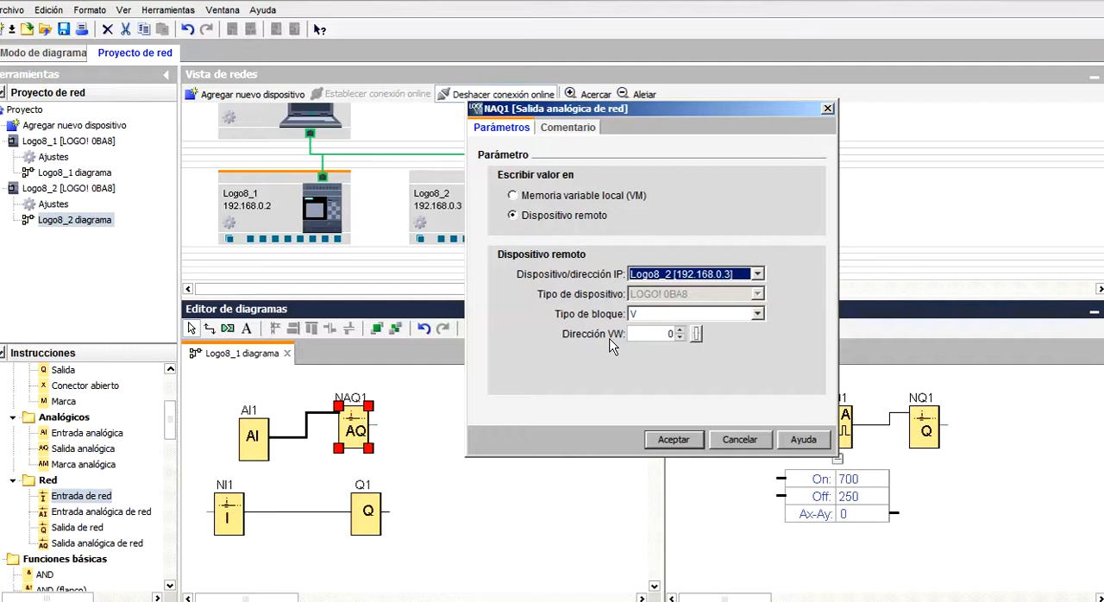
left_click(682, 337)
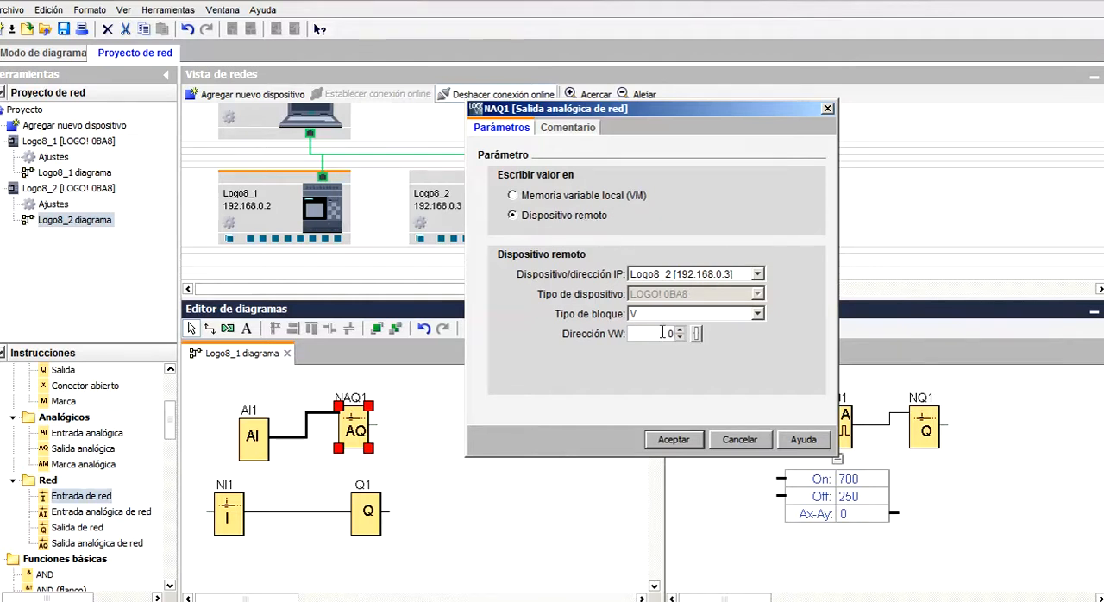
left_click(666, 439)
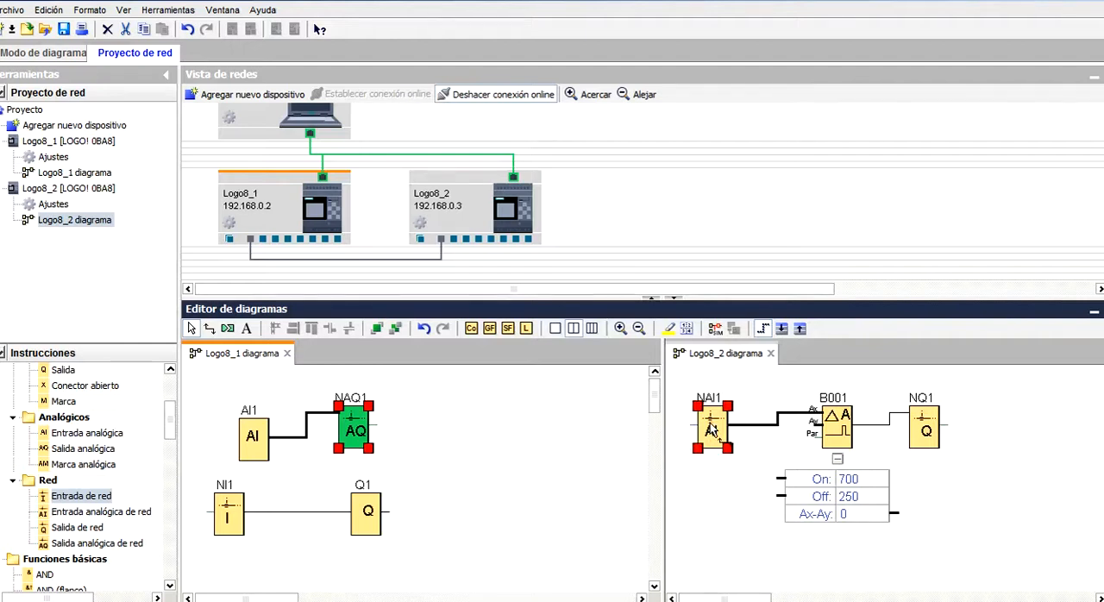
Configure network analog input NAI1 in Logo8_2 to read from local variable memory at address VW 0.
double_click(712, 429)
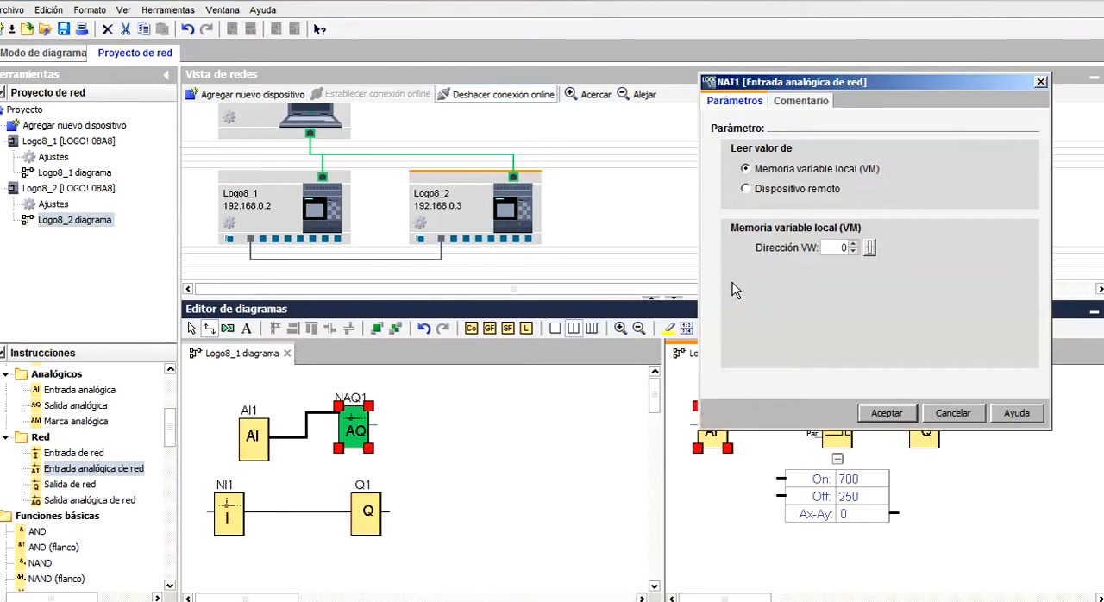
left_click_drag(809, 87, 724, 88)
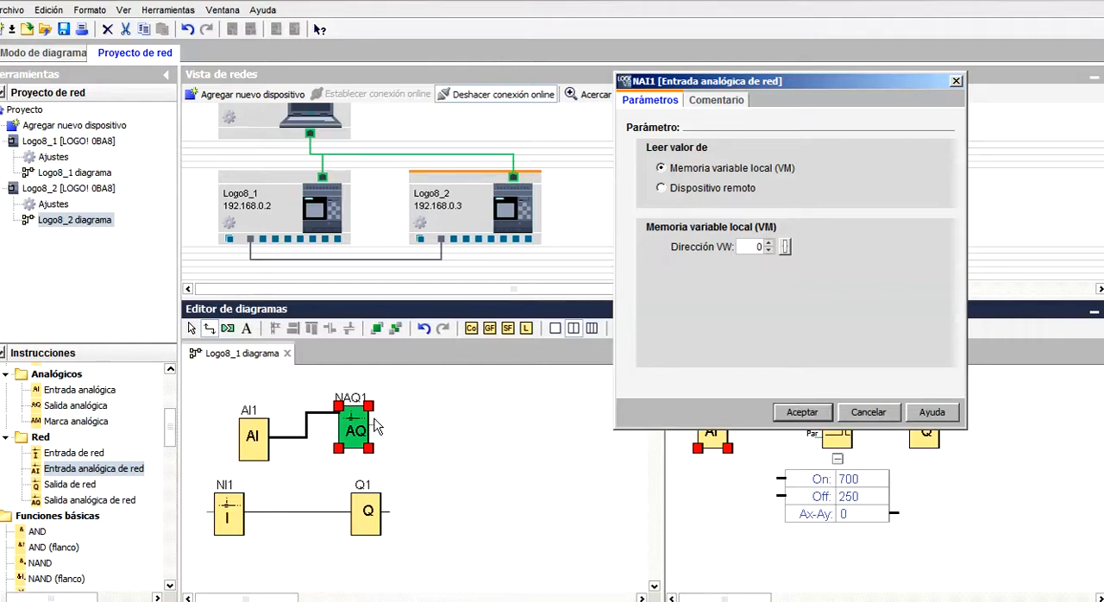
left_click(803, 414)
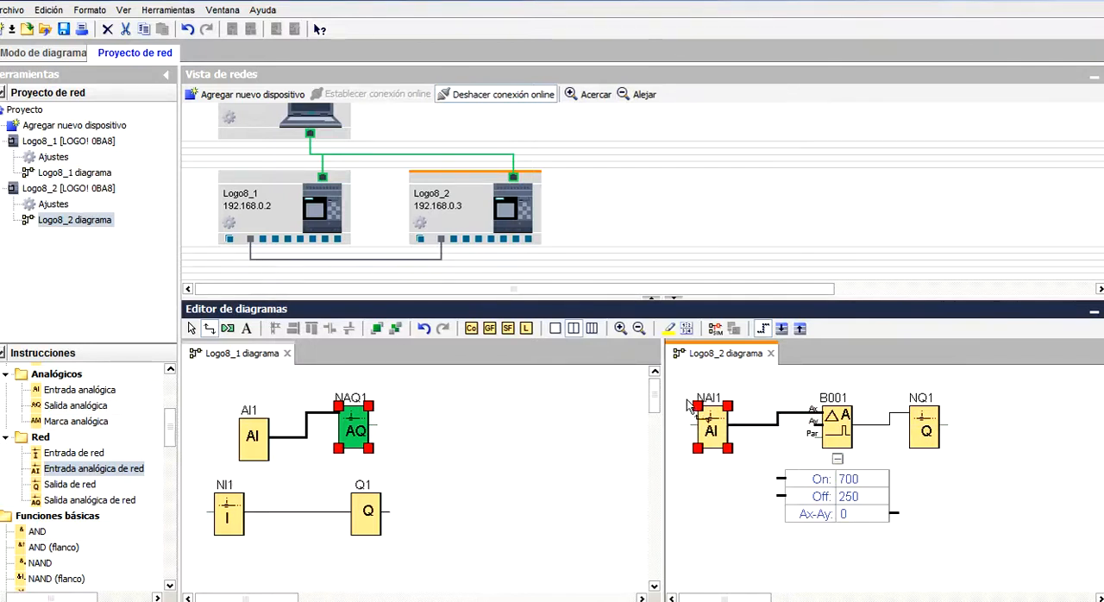
Configure network output NQ1 in Logo8_2 to write to remote device Logo8_1 [192.168.0.2] with block type V.
double_click(925, 431)
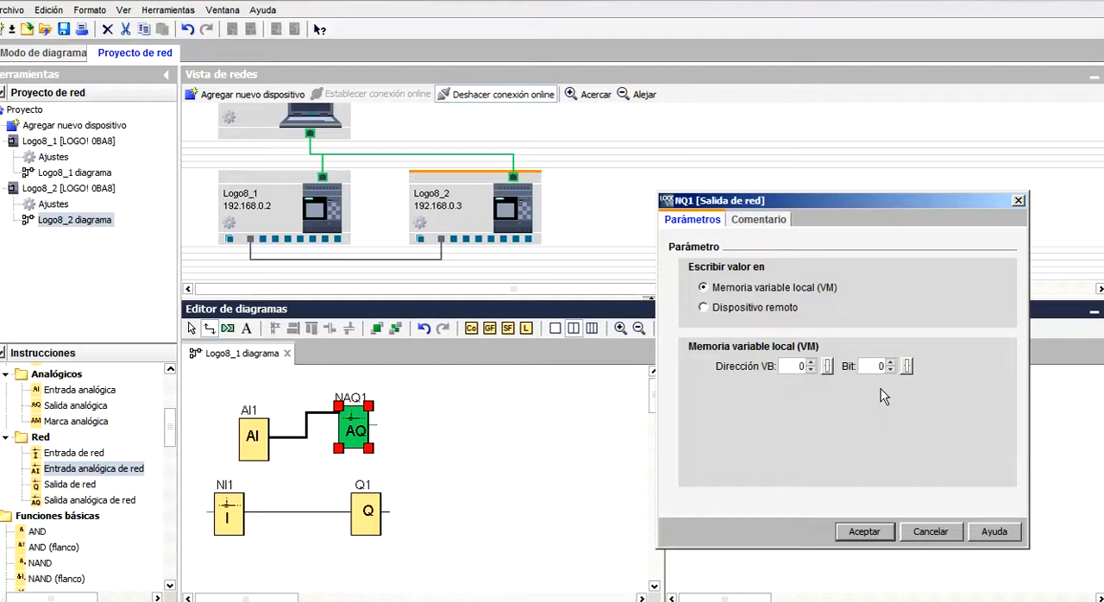
left_click(759, 311)
left_click(949, 367)
left_click(931, 392)
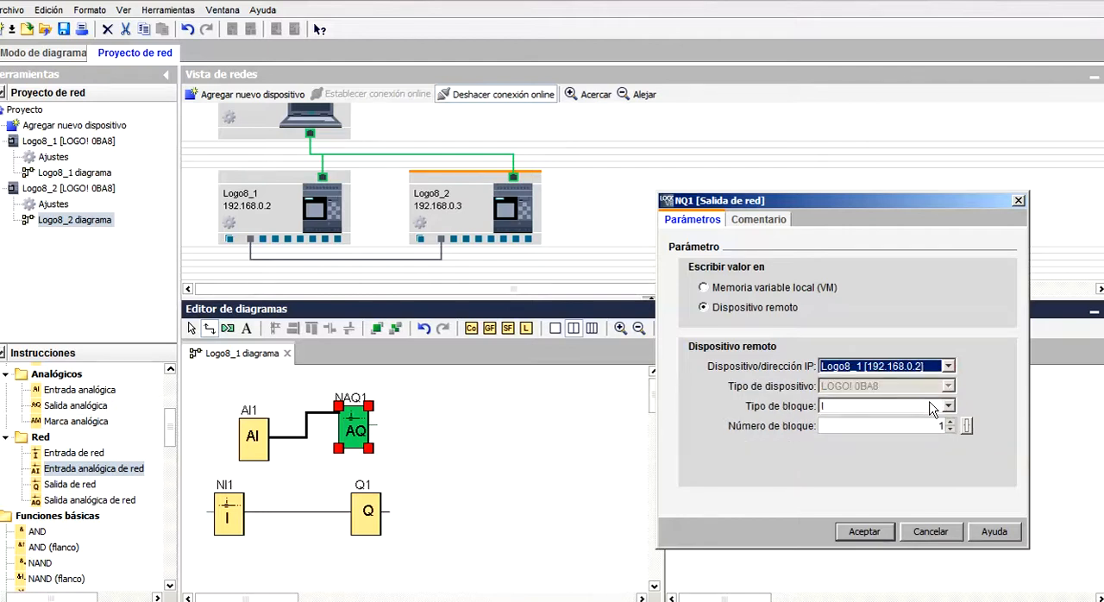
left_click(948, 405)
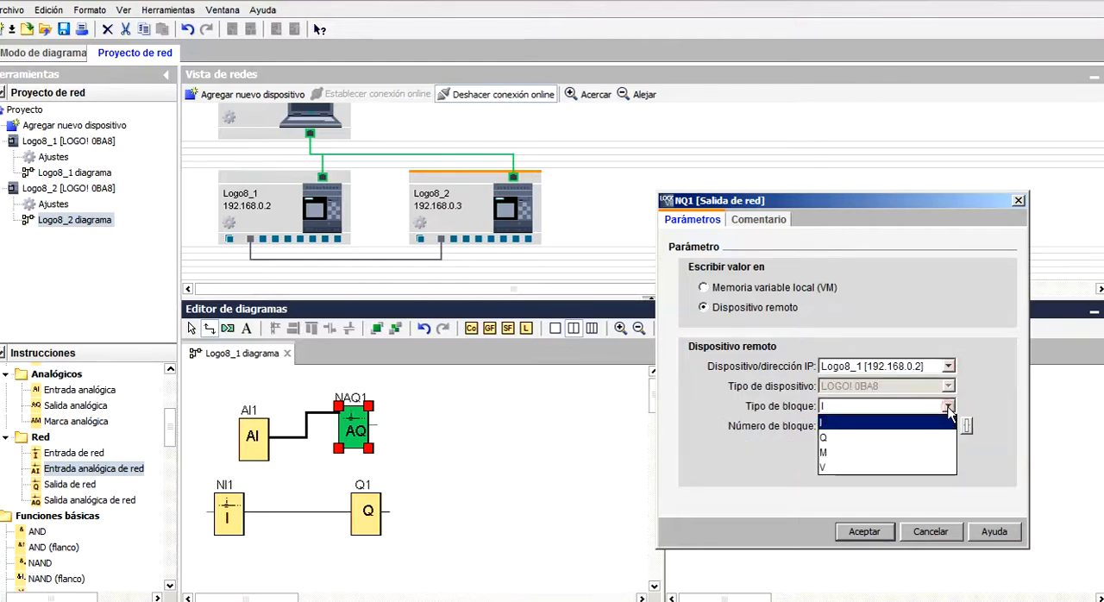
left_click(878, 469)
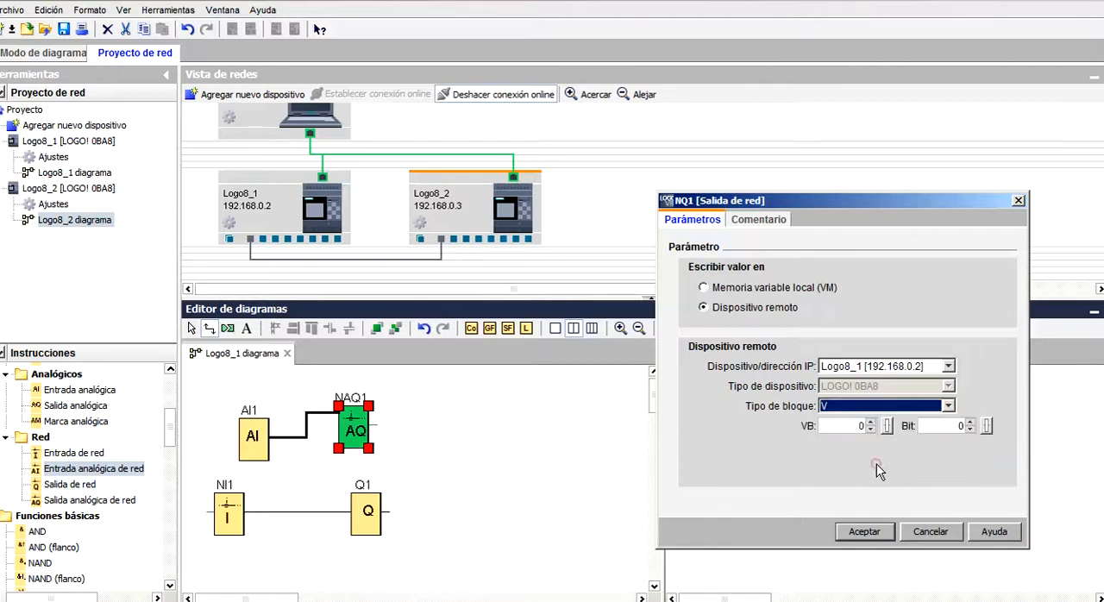
Set the remote address of network output NQ1 to VB 2, bit 0, and accept its parameters.
left_click(872, 424)
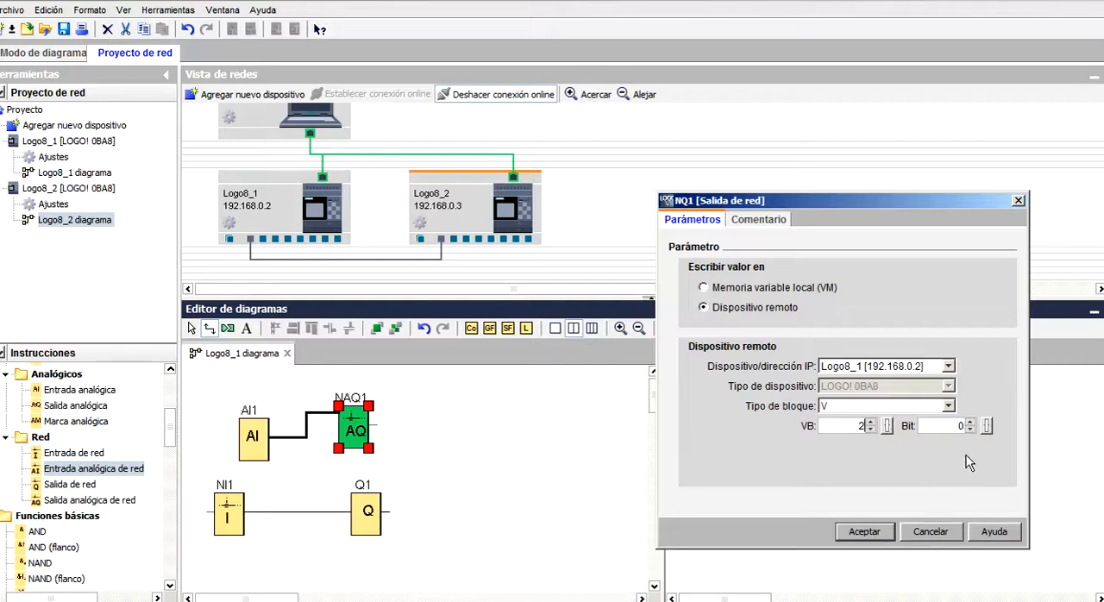
left_click_drag(935, 201, 841, 193)
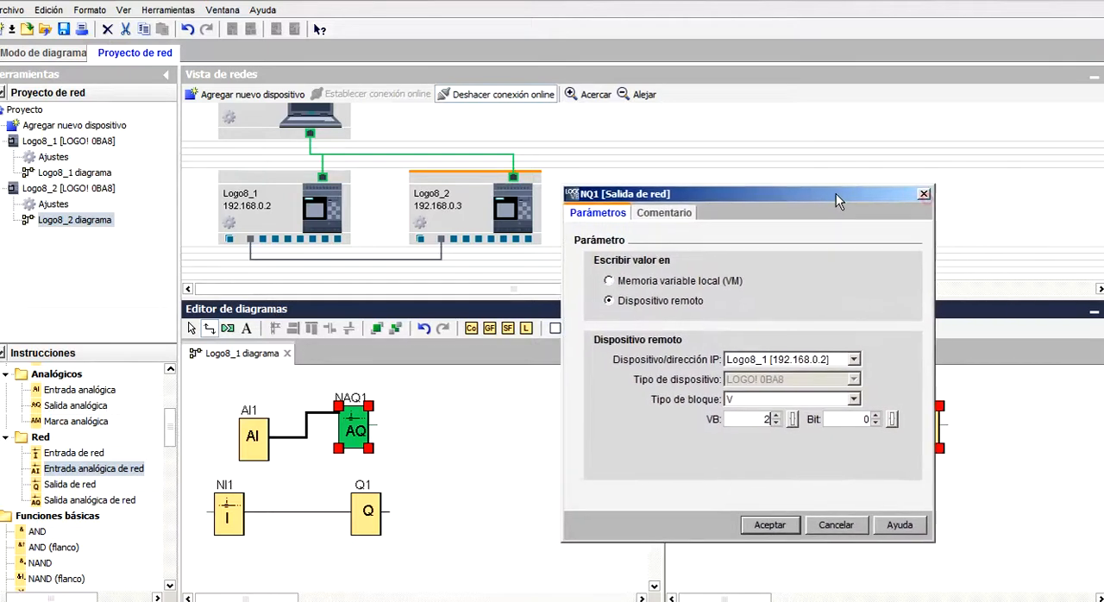
left_click(874, 414)
left_click(874, 422)
left_click(875, 422)
left_click(875, 423)
left_click(875, 423)
left_click(766, 524)
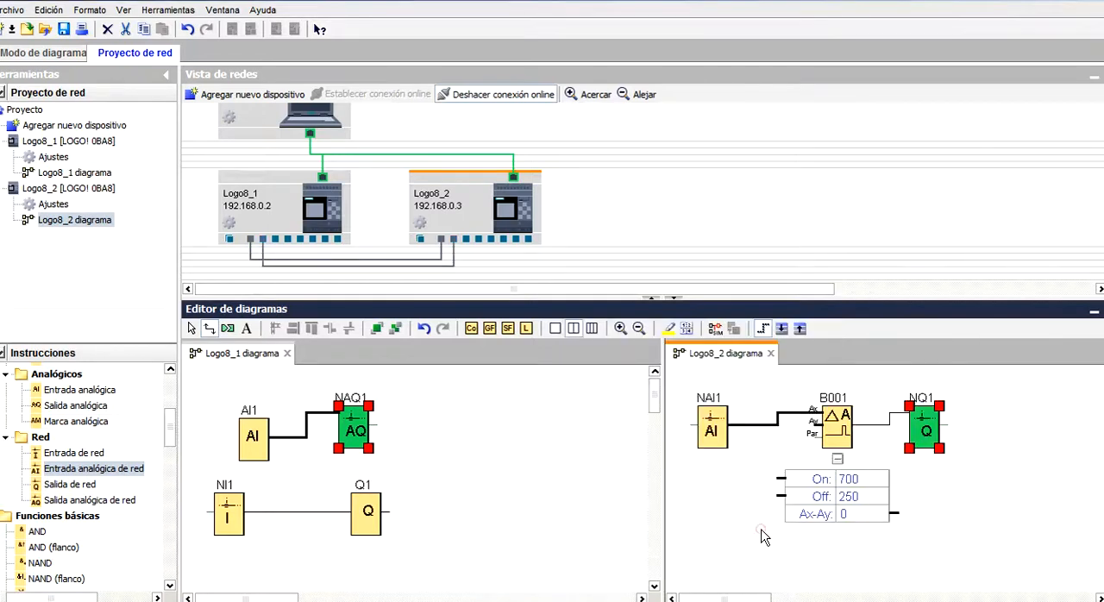
Configure network input NI1 in Logo8_1 to read from local variable memory at VB 2, bit 0.
double_click(230, 514)
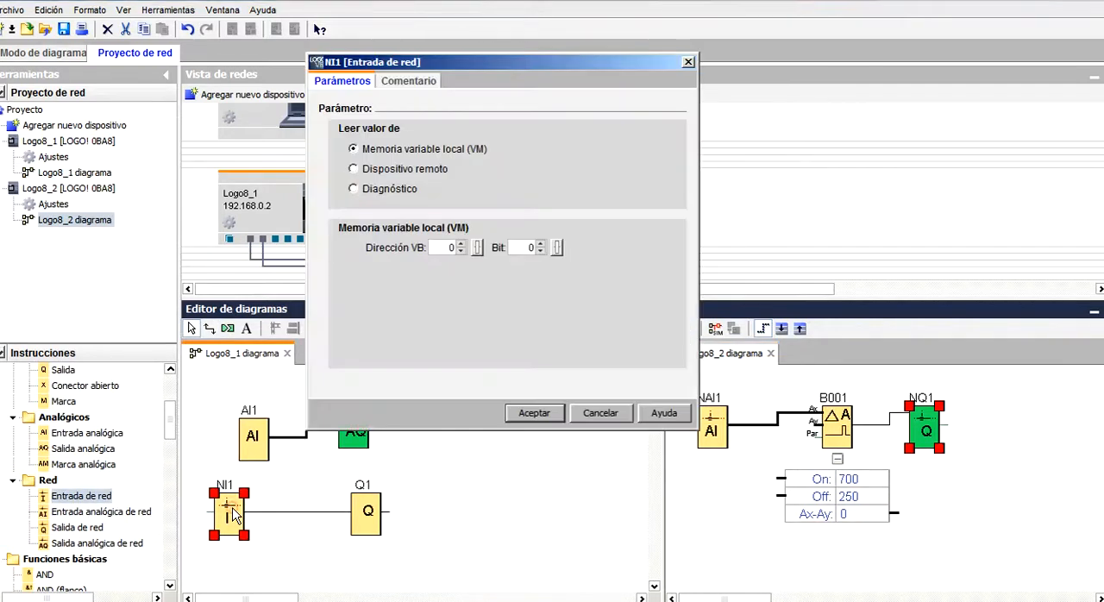
left_click_drag(490, 75, 628, 118)
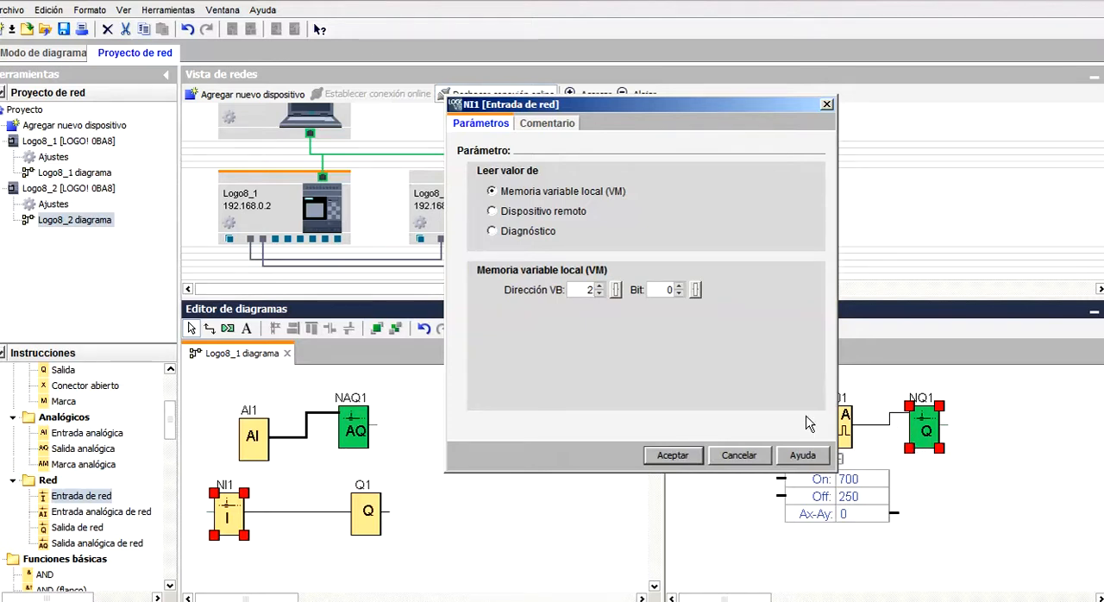
left_click(666, 455)
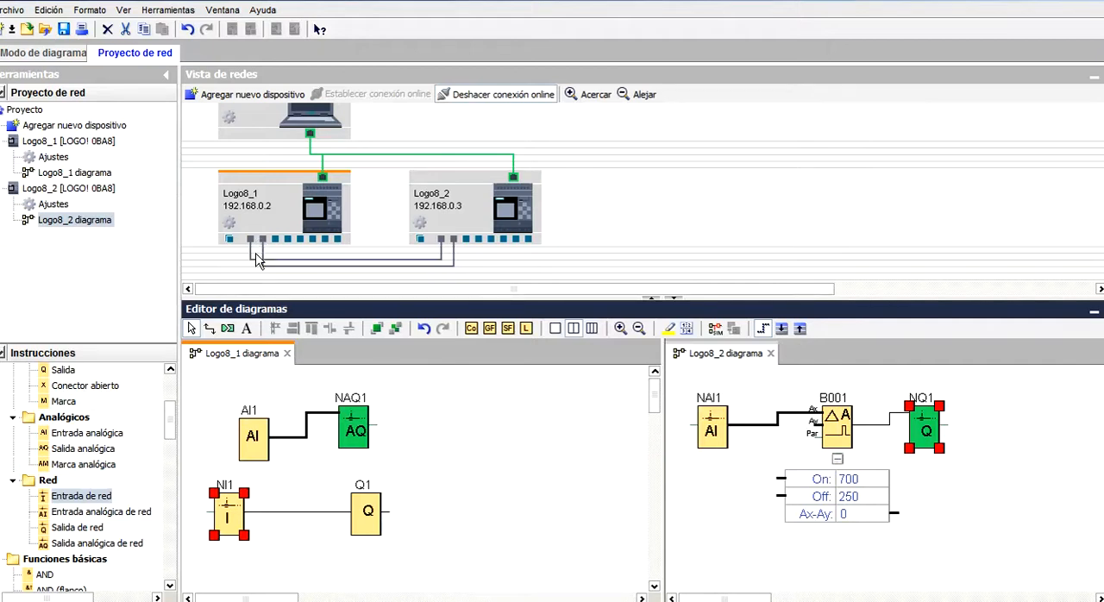
Review the data transfer settings of both connections between Logo8_1 and Logo8_2.
double_click(422, 265)
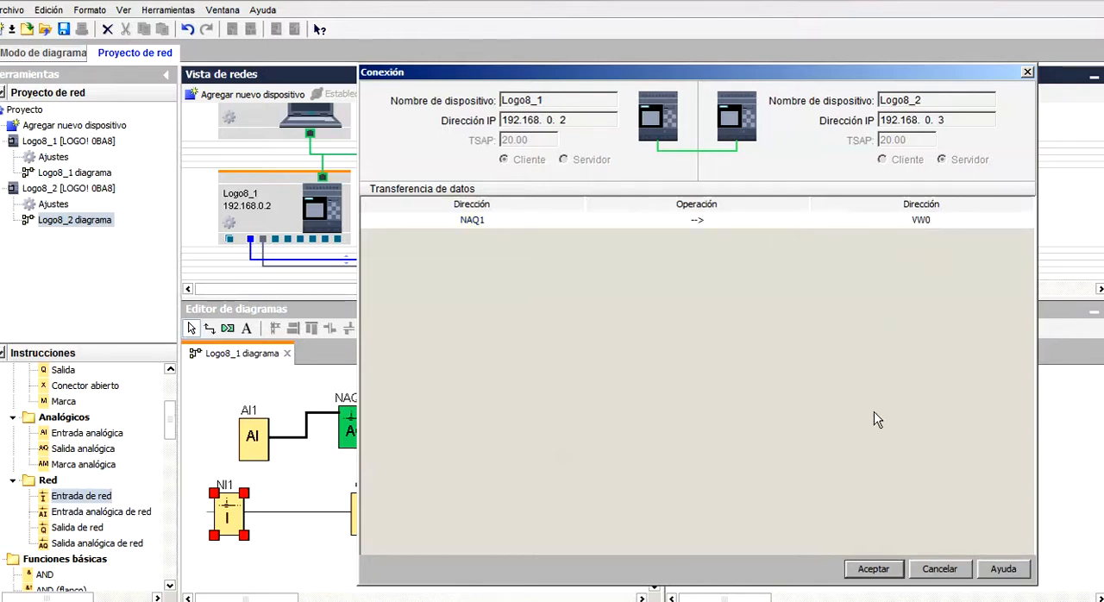
left_click(890, 567)
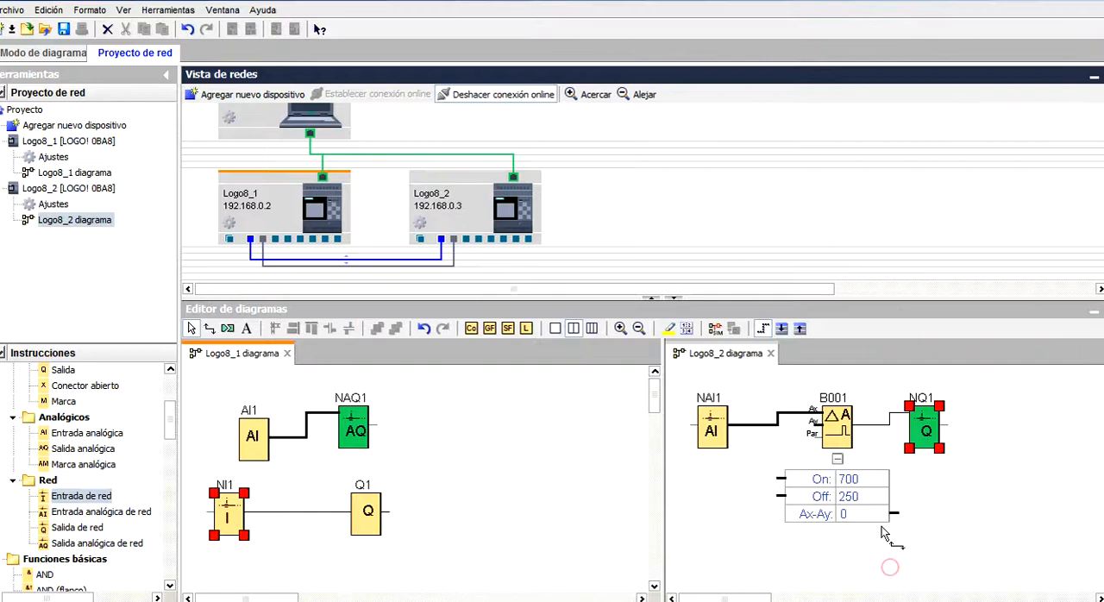
double_click(442, 268)
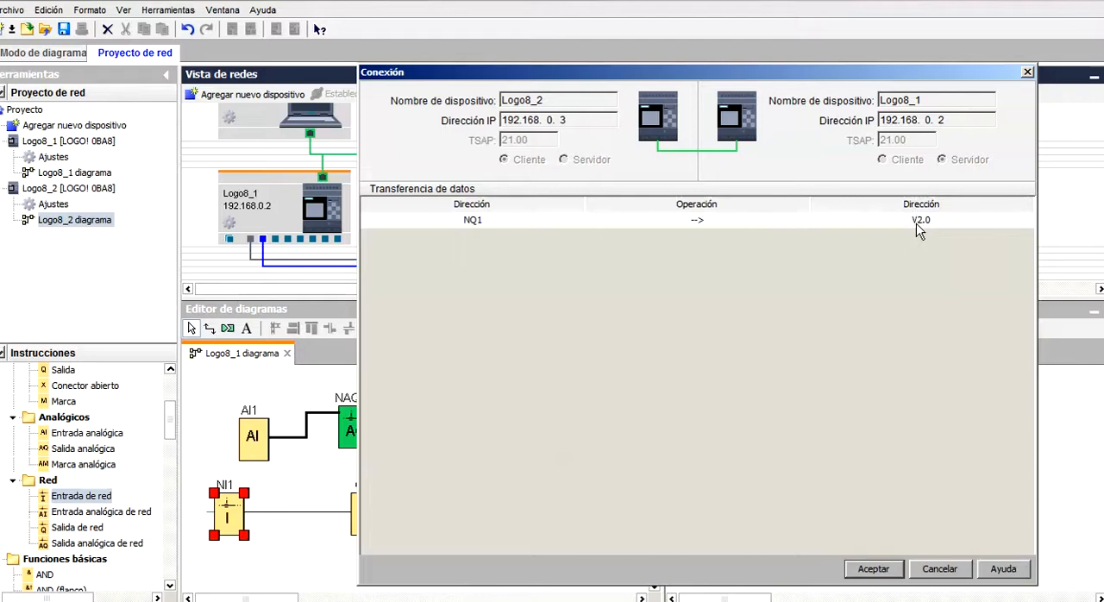
left_click(872, 572)
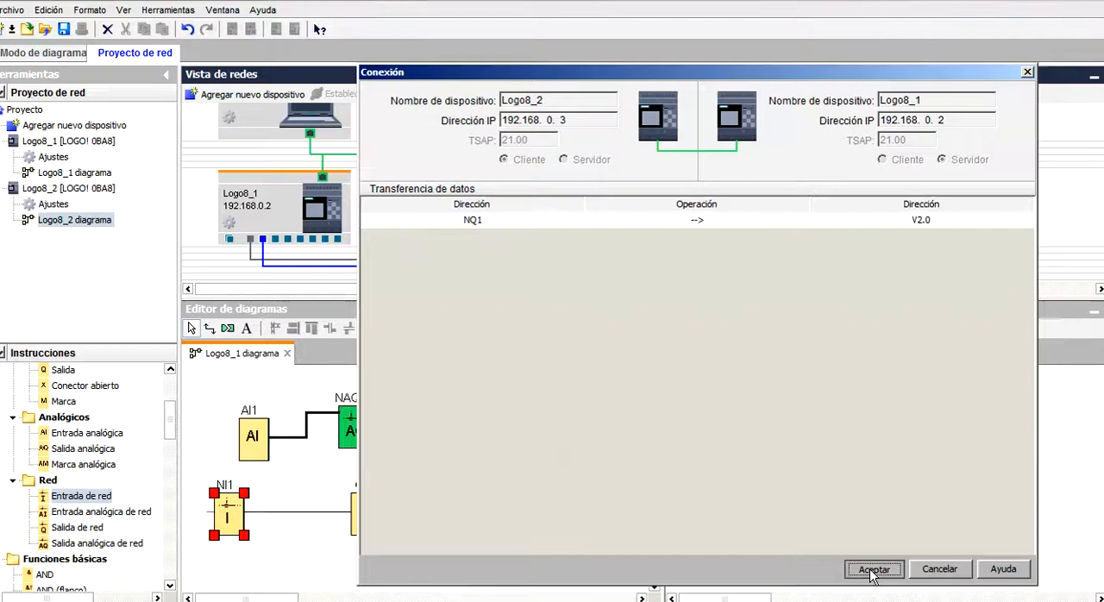
Simulate the network project, raising analog input AI1 of Logo8_1 to 800 and lowering it to 204.
left_click(572, 426)
left_click(714, 329)
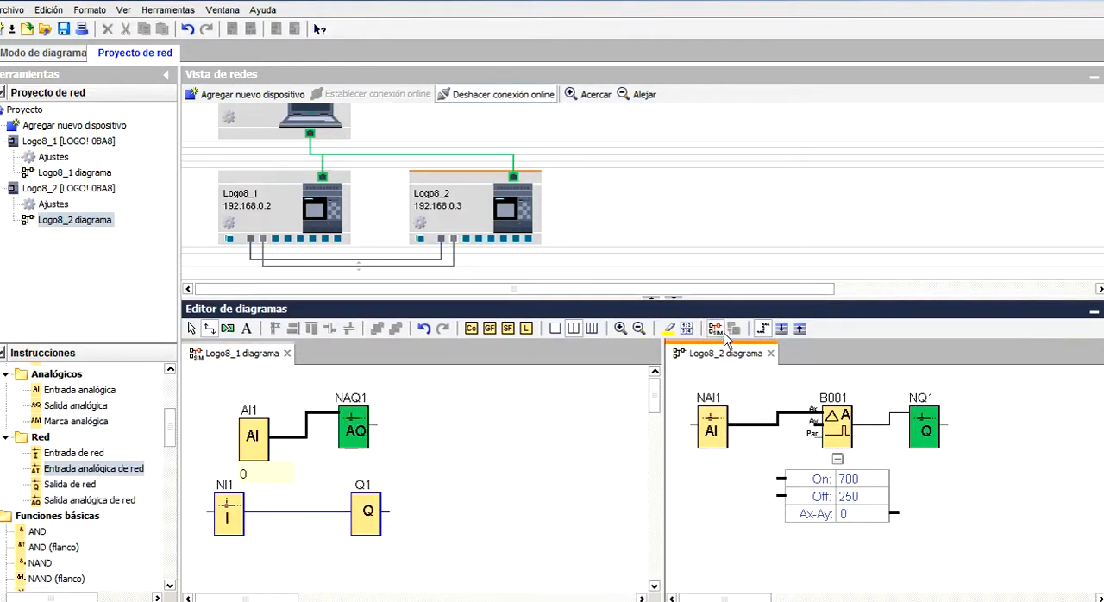
left_click(264, 448)
left_click(212, 447)
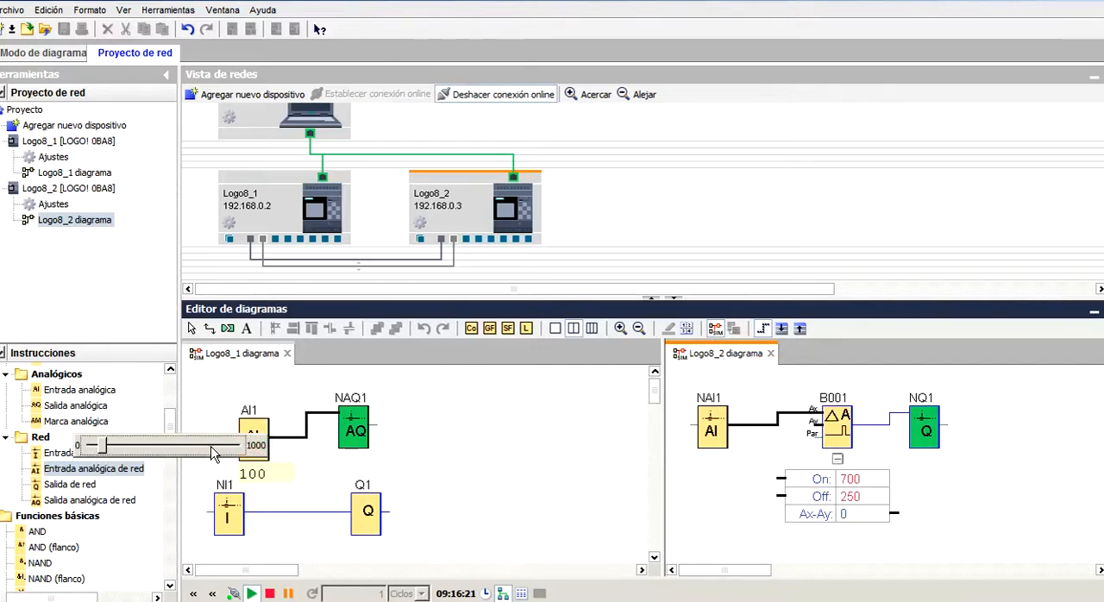
left_click(213, 448)
left_click(213, 449)
left_click(213, 448)
left_click(213, 448)
left_click(213, 449)
left_click(211, 446)
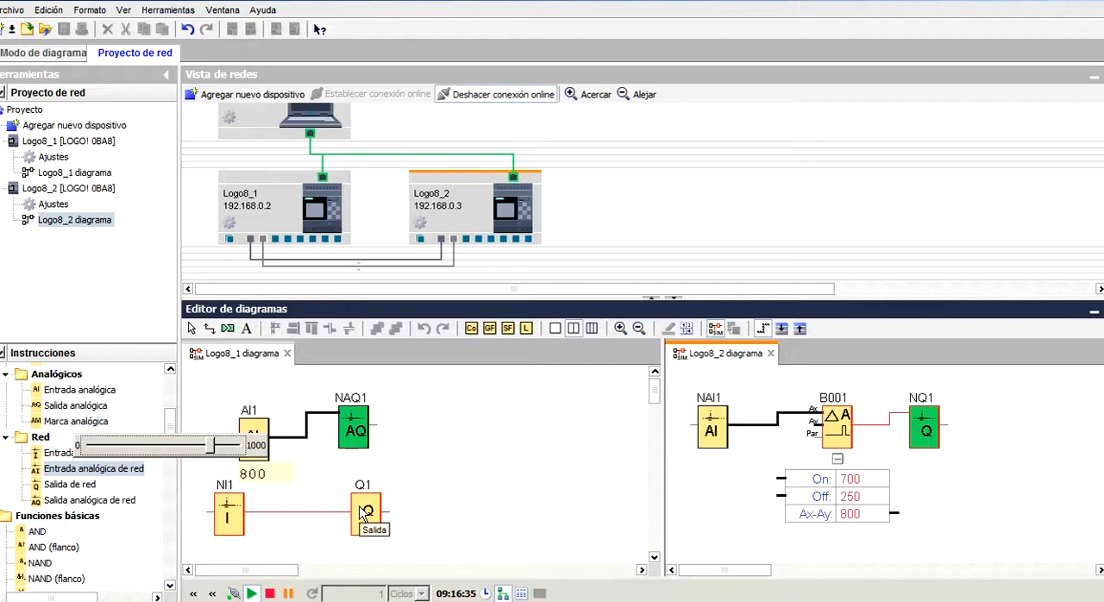
left_click_drag(210, 447, 118, 450)
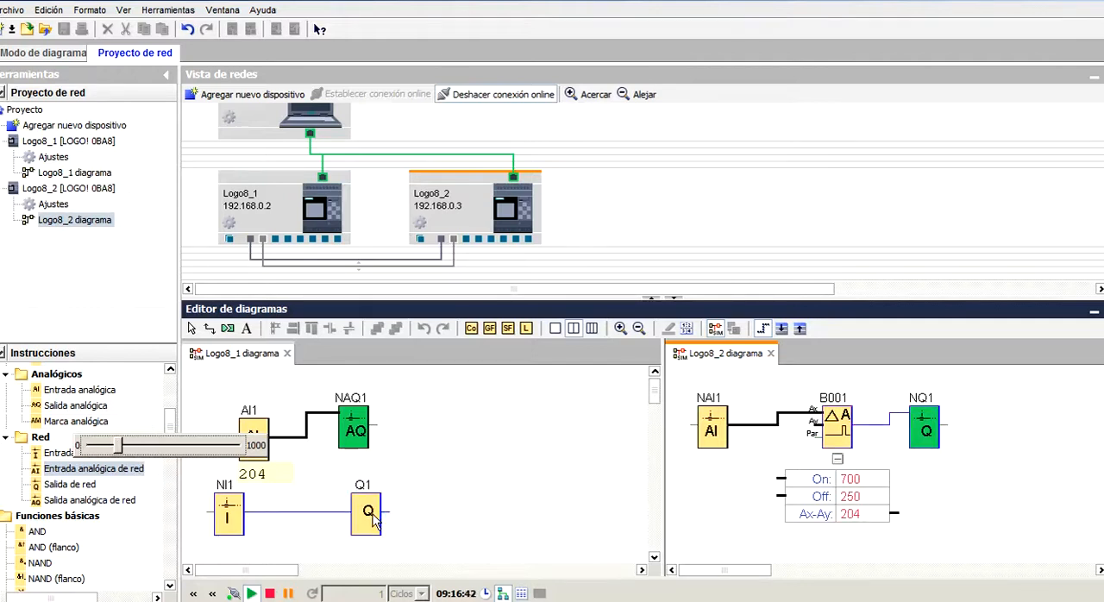
left_click(483, 467)
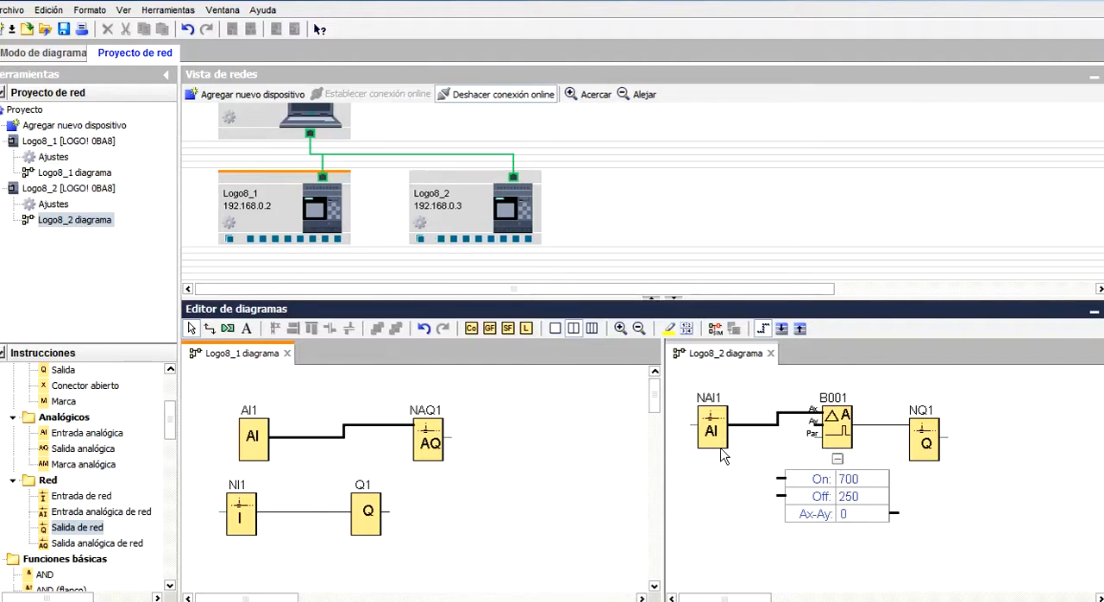
Connect Logo8_1 as client to Logo8_2 in the network view and open the connection's settings.
left_click(249, 239)
left_click_drag(254, 259, 443, 245)
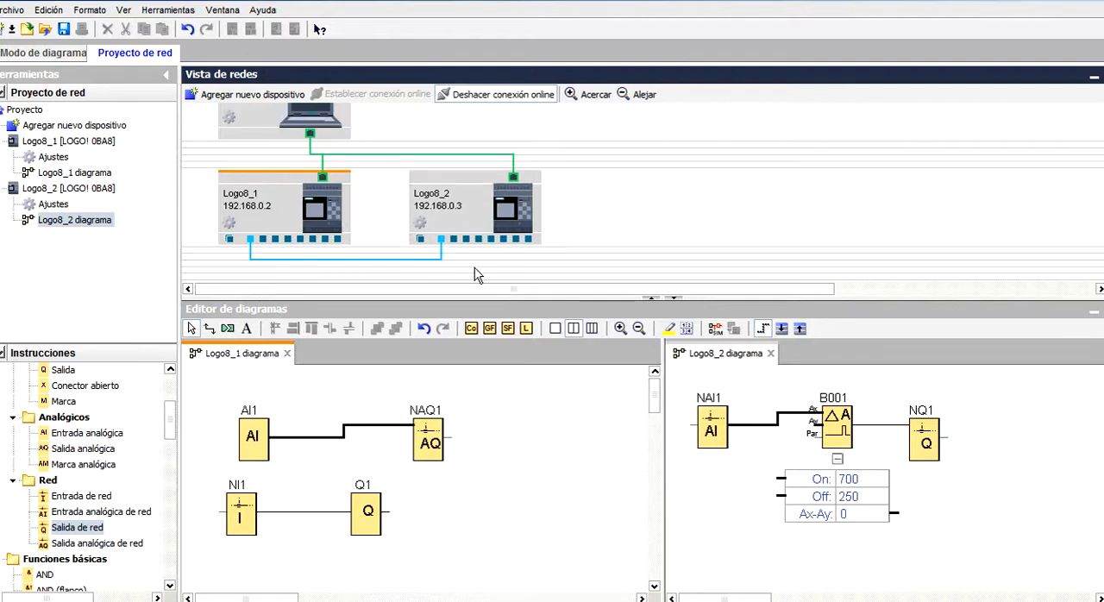
double_click(414, 259)
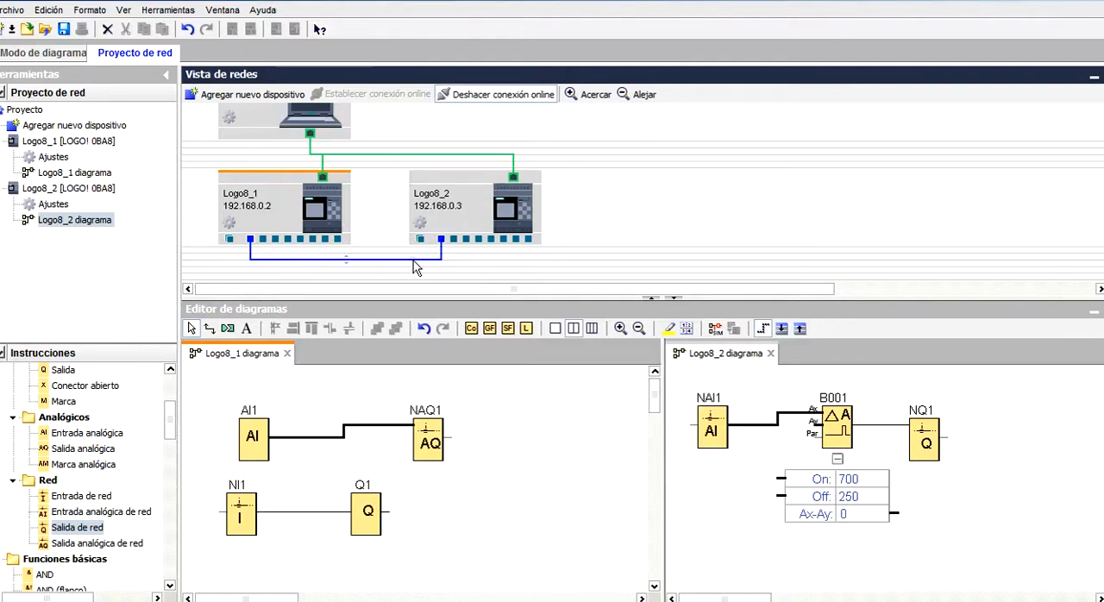
left_click_drag(651, 112, 603, 110)
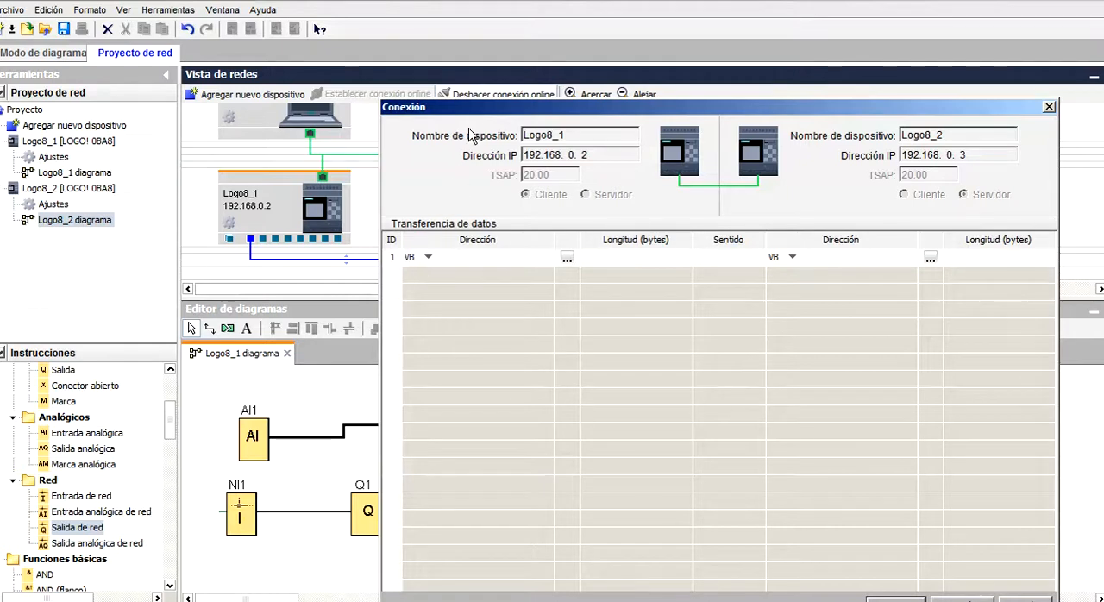
left_click_drag(471, 110, 542, 112)
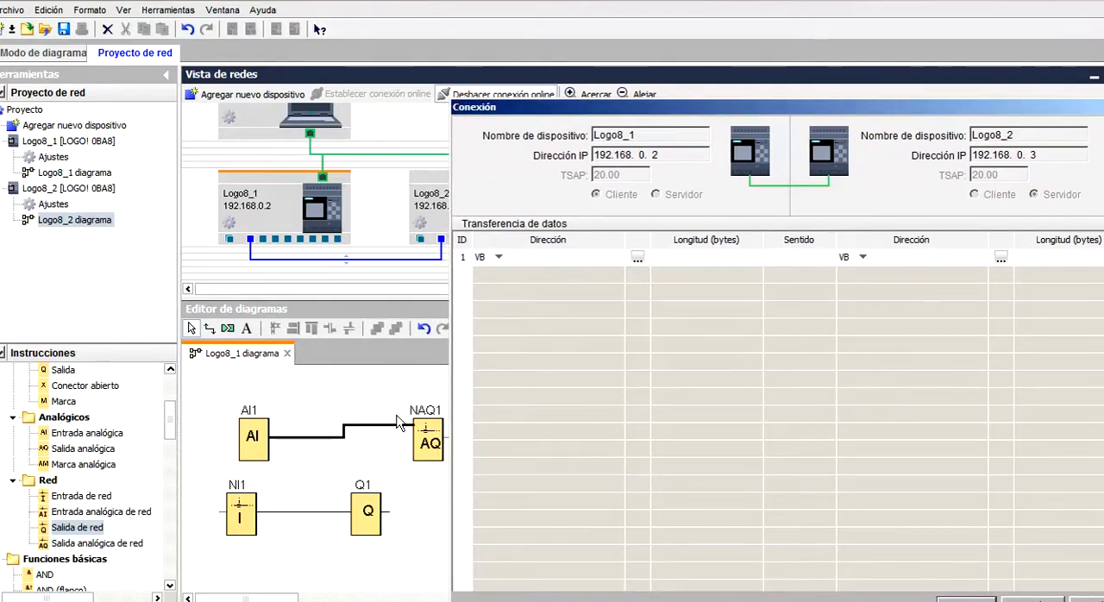
left_click_drag(651, 111, 567, 114)
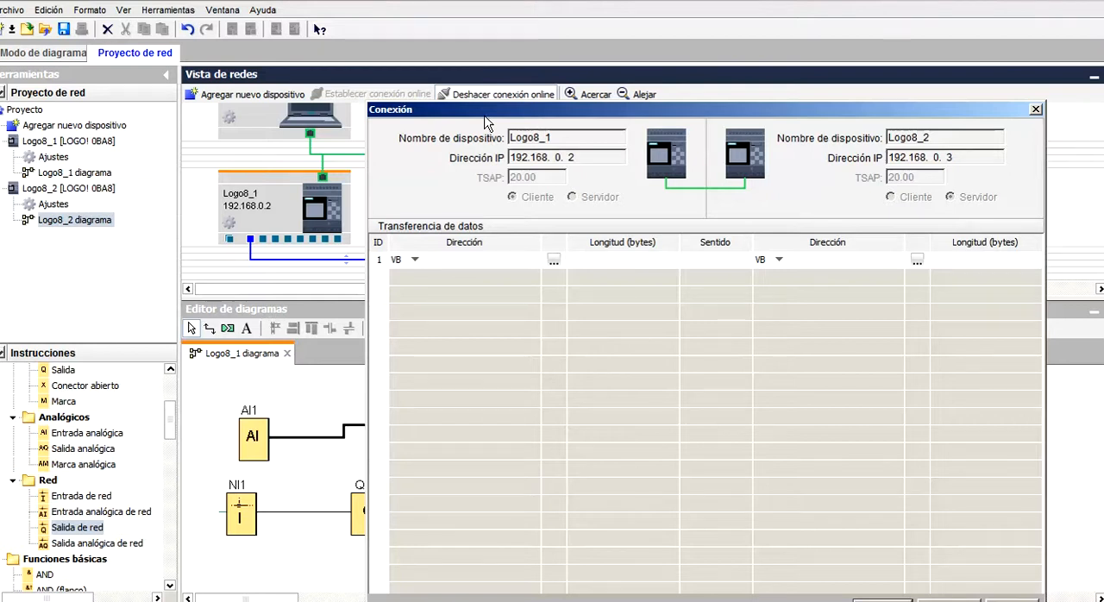
Define the first data transfer as 2 bytes from VB 40 in Logo8_1 to VB 4 in Logo8_2.
left_click(417, 259)
left_click(411, 273)
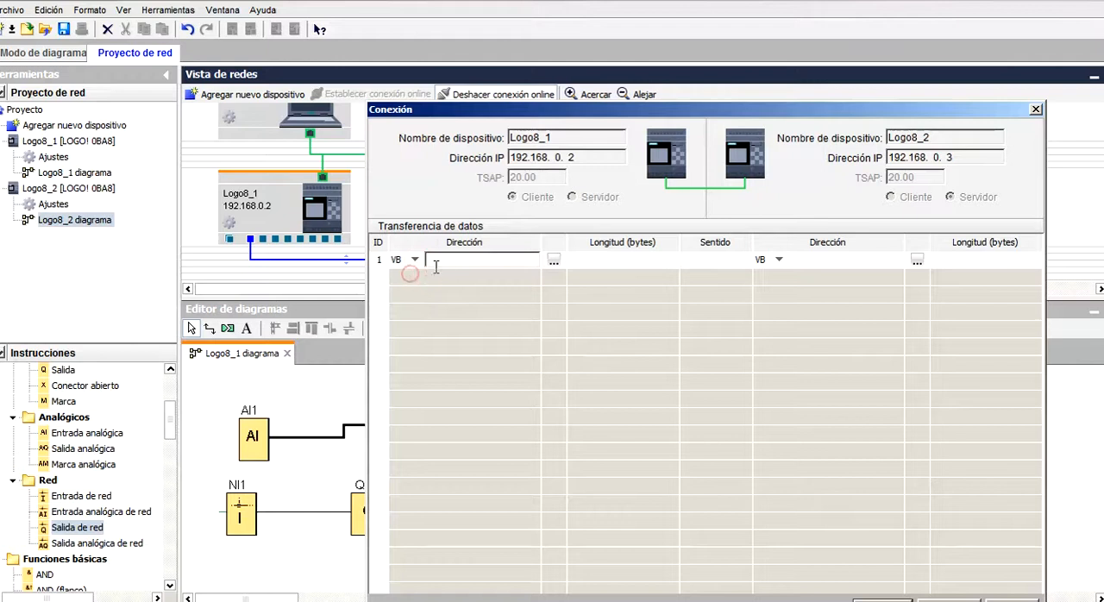
left_click(476, 262)
left_click(492, 263)
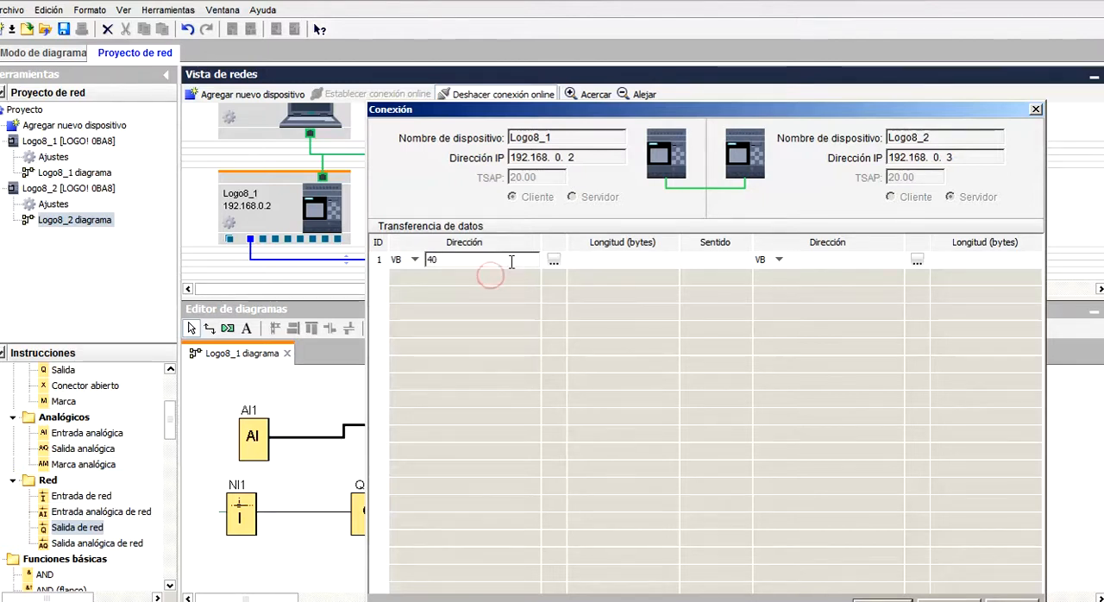
left_click(603, 263)
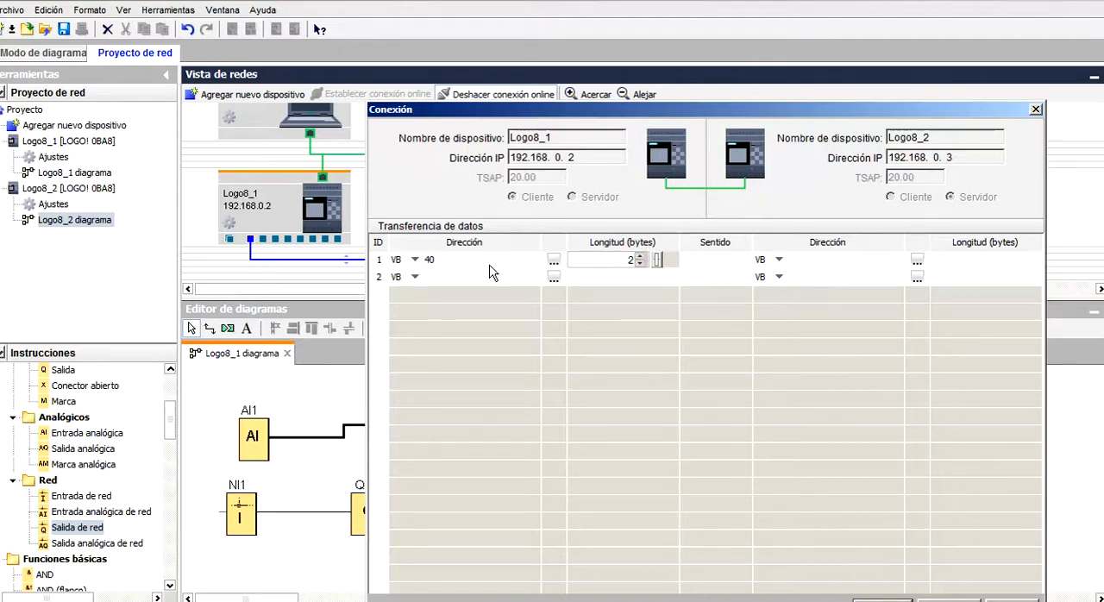
left_click(693, 263)
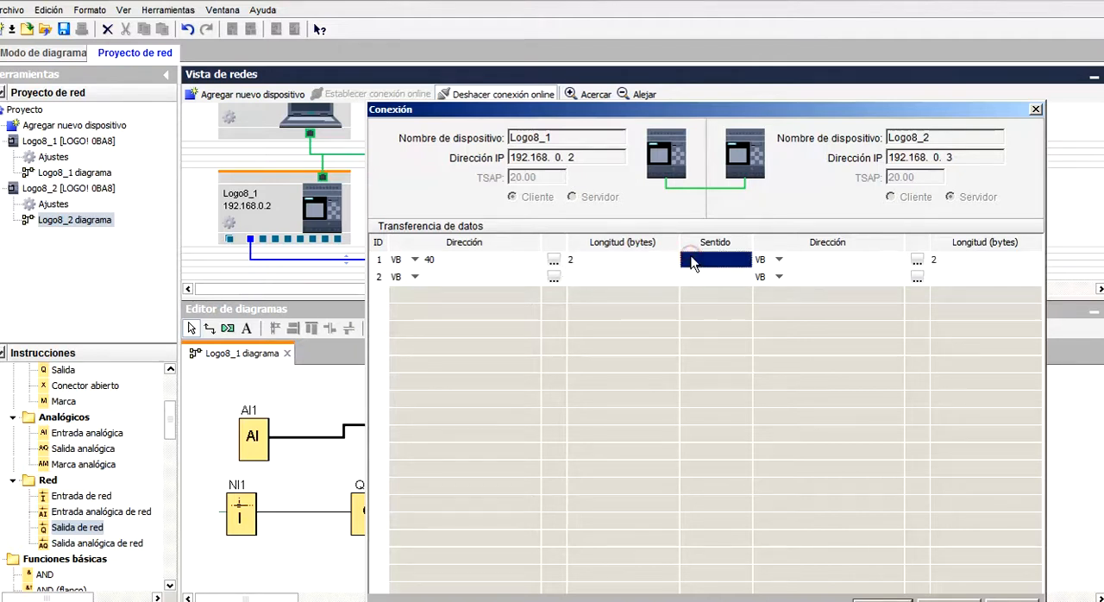
left_click(692, 263)
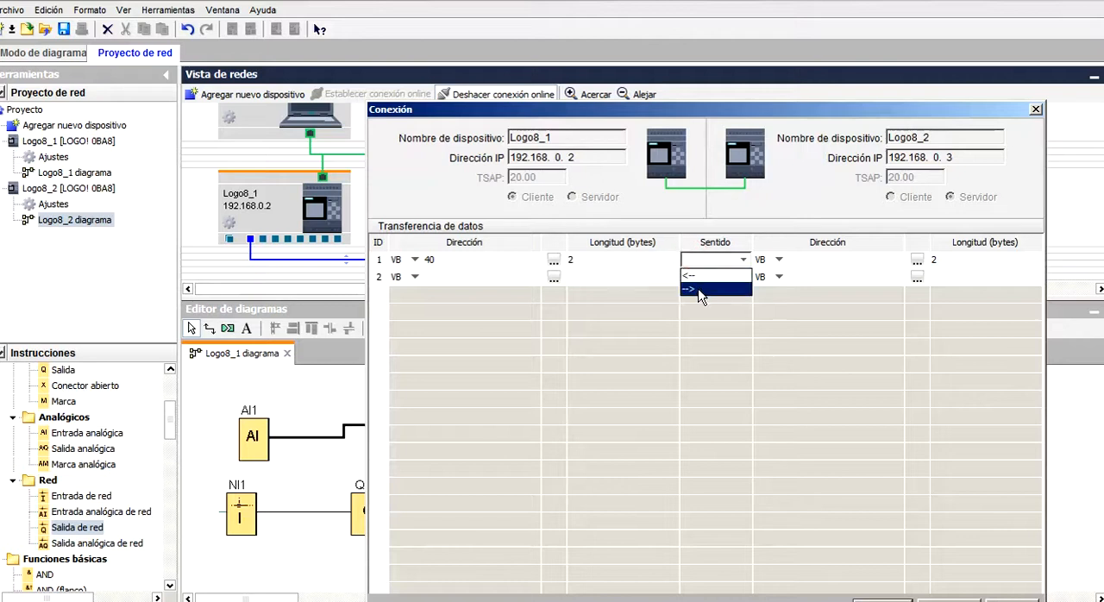
left_click(698, 290)
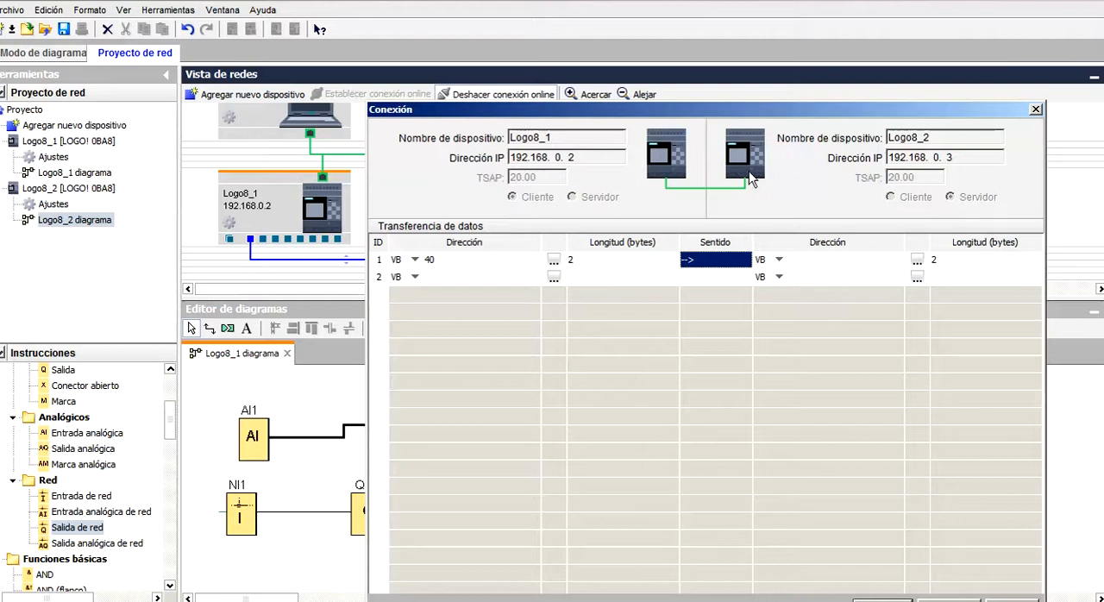
left_click(808, 262)
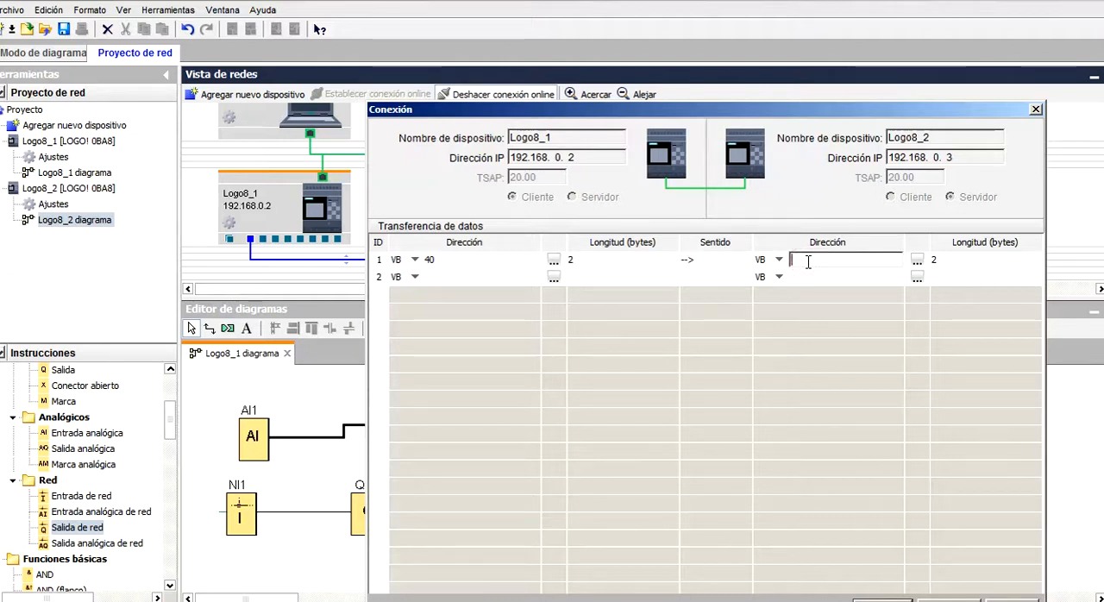
left_click(940, 260)
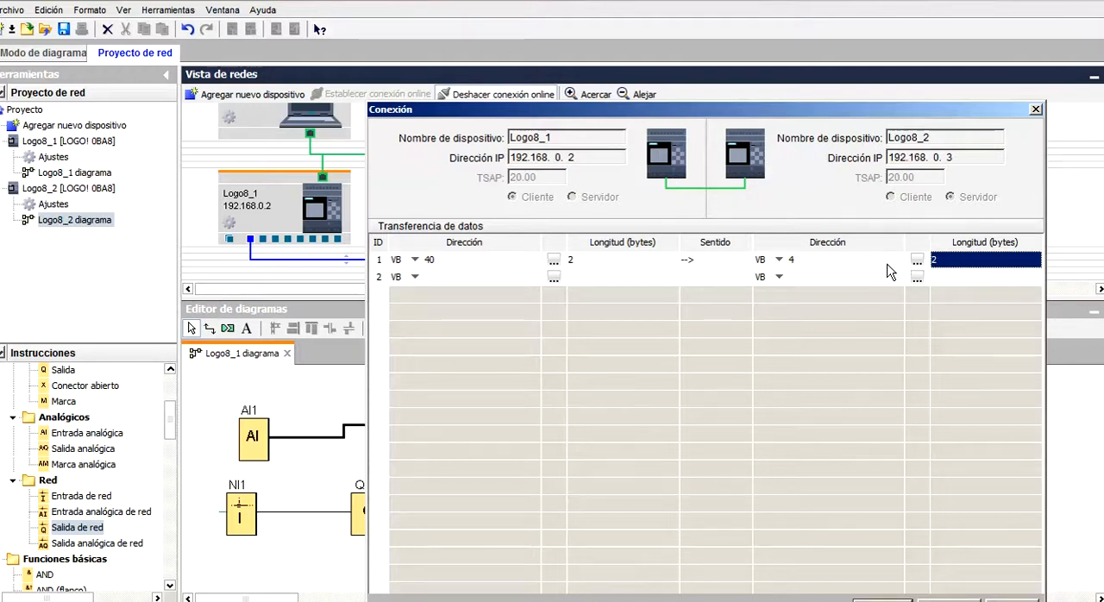
Define the second data transfer as 1 byte from VB 6 in Logo8_2 to VB 42 in Logo8_1, and accept the connection.
left_click(852, 277)
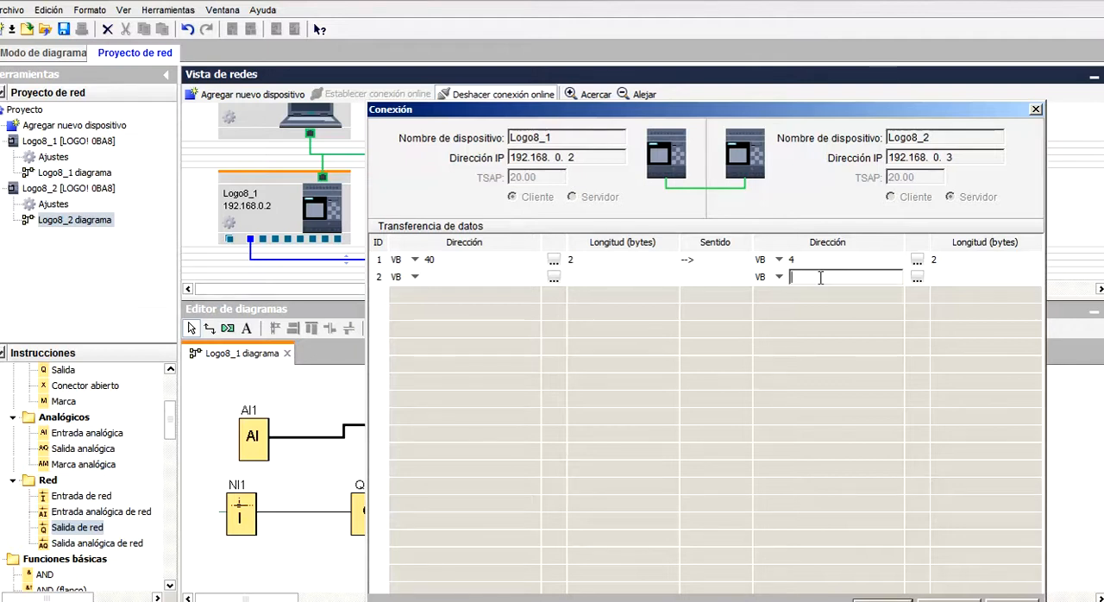
type("6")
left_click(955, 278)
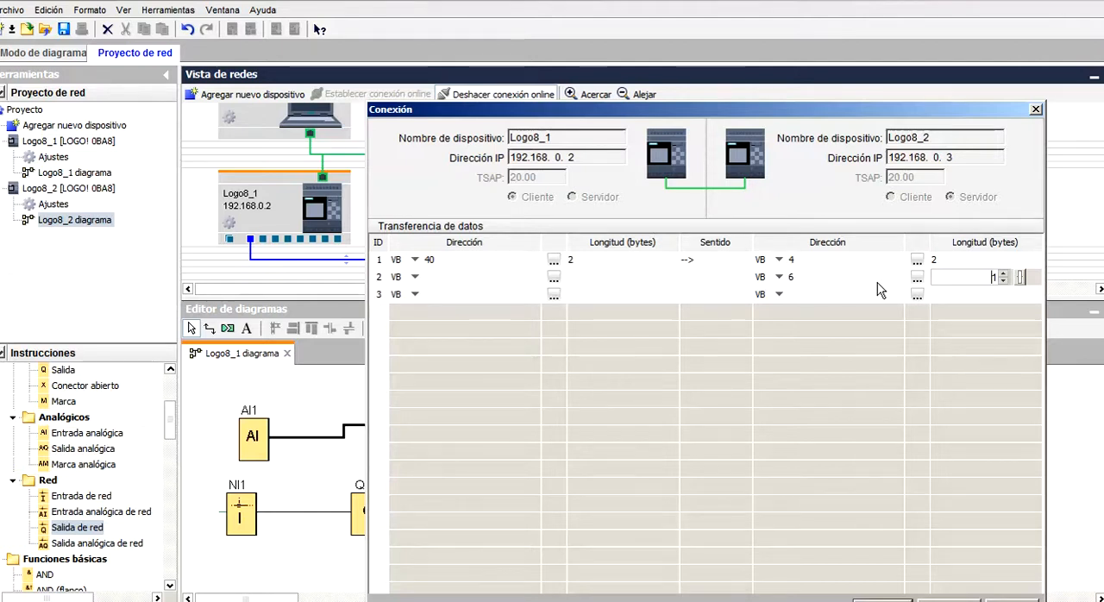
left_click_drag(901, 108, 669, 100)
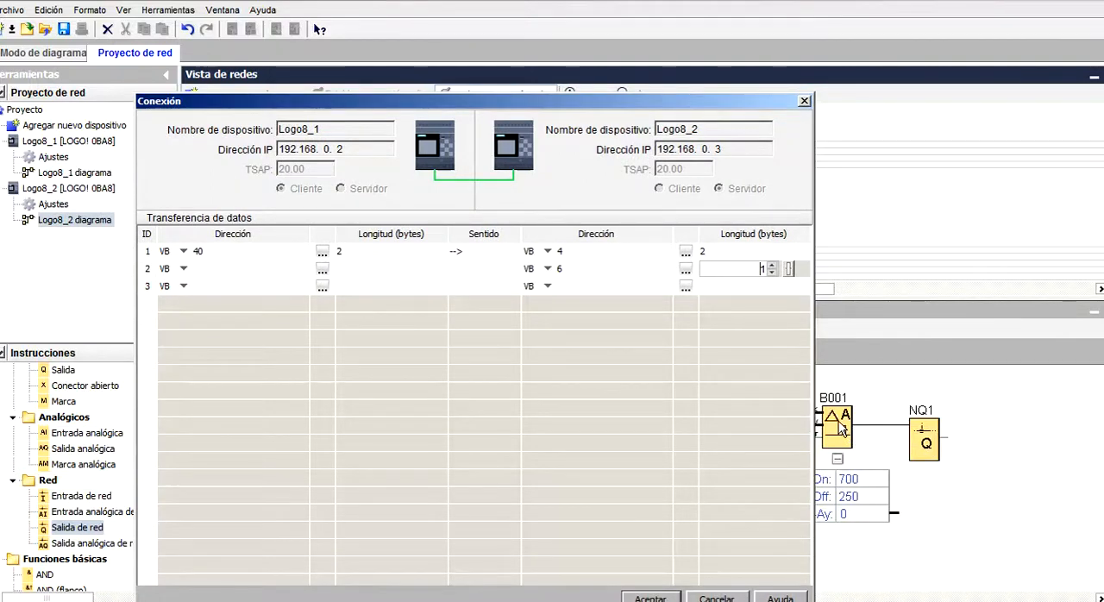
left_click_drag(695, 109, 819, 114)
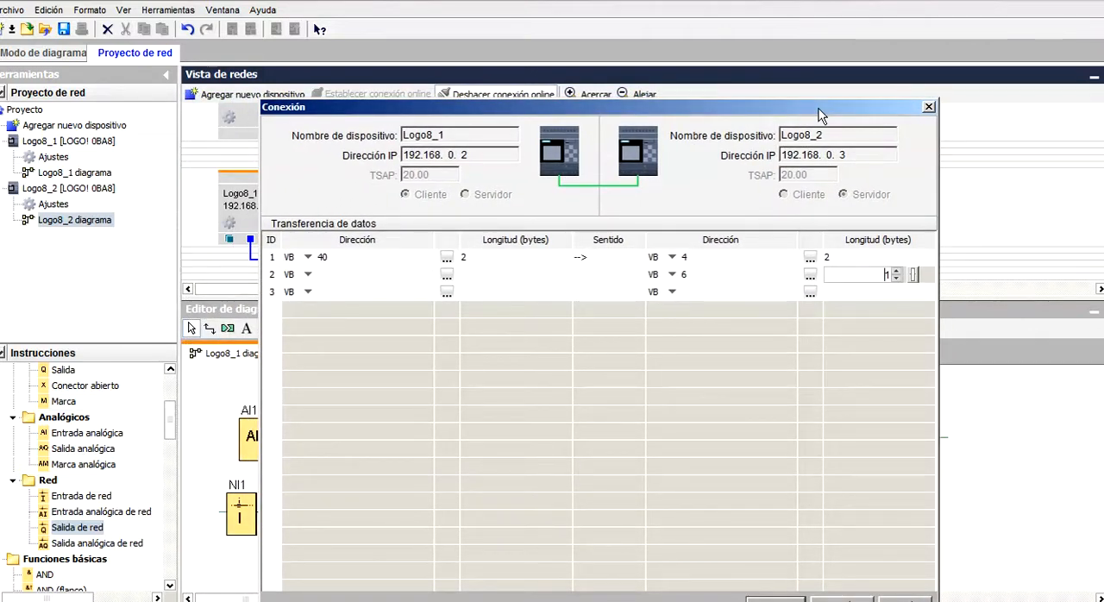
left_click(390, 274)
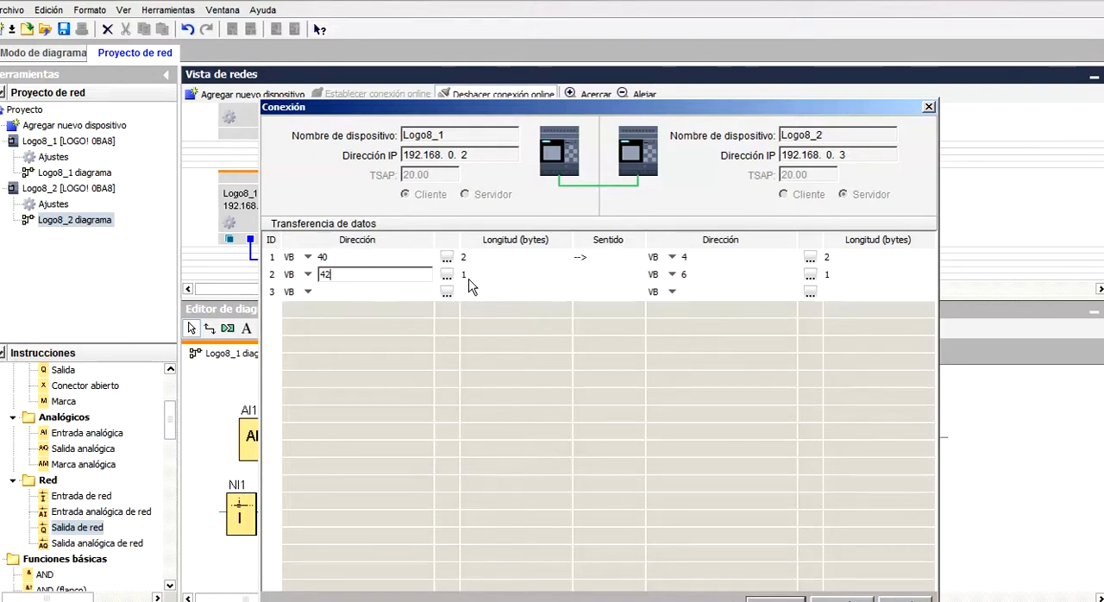
left_click(579, 276)
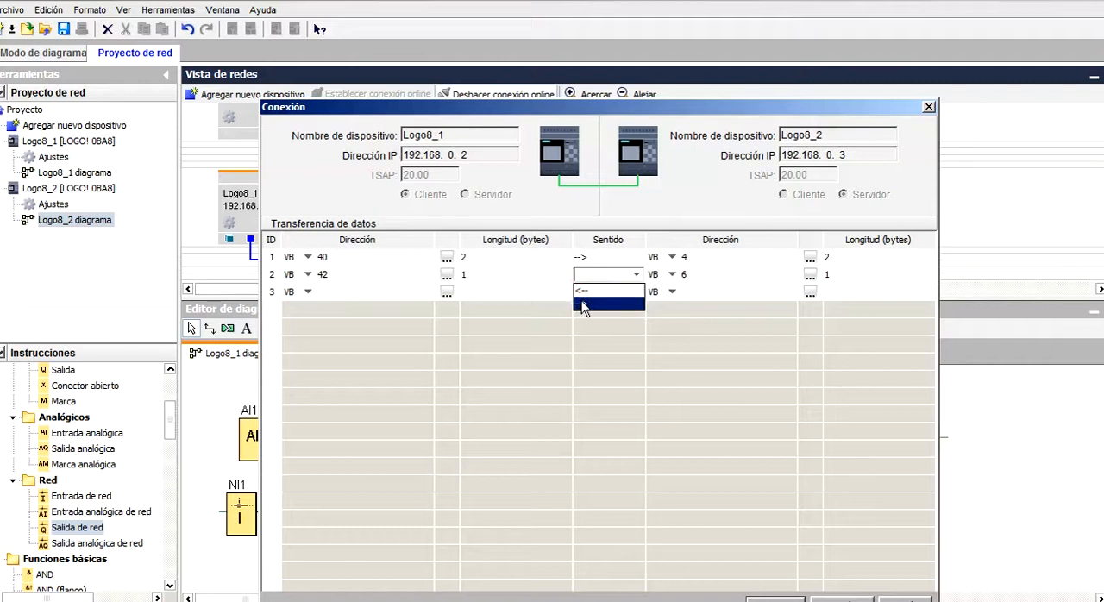
left_click(581, 291)
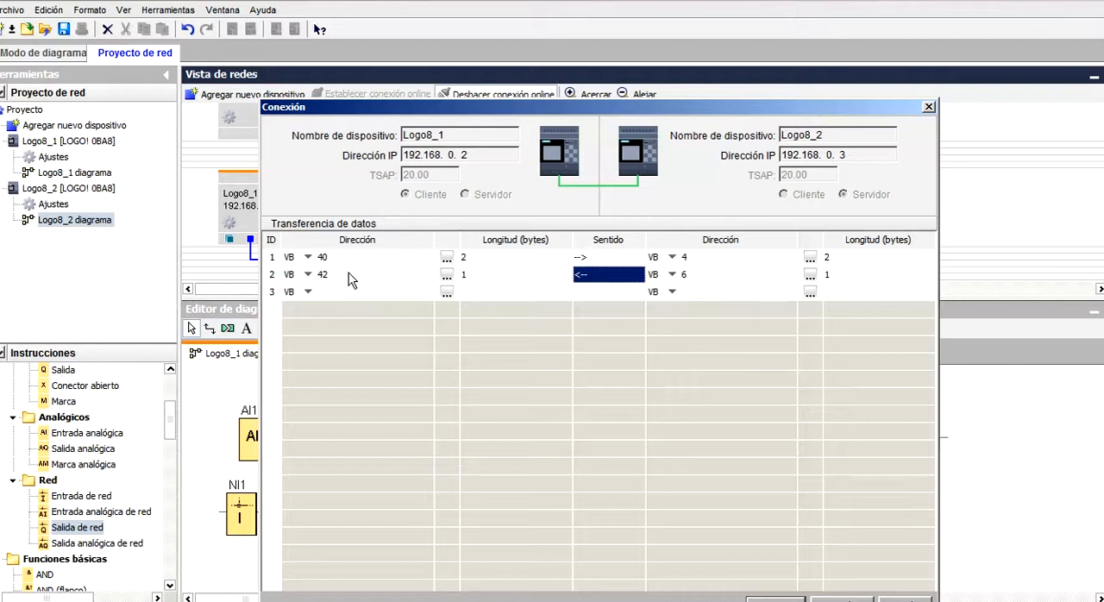
left_click_drag(677, 113, 731, 85)
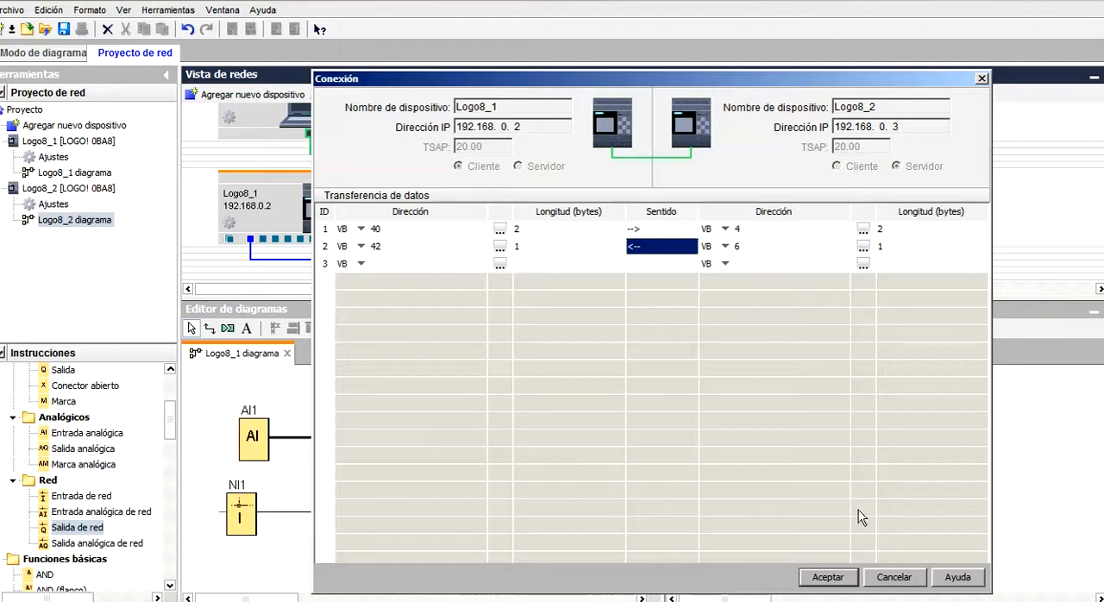
left_click(830, 576)
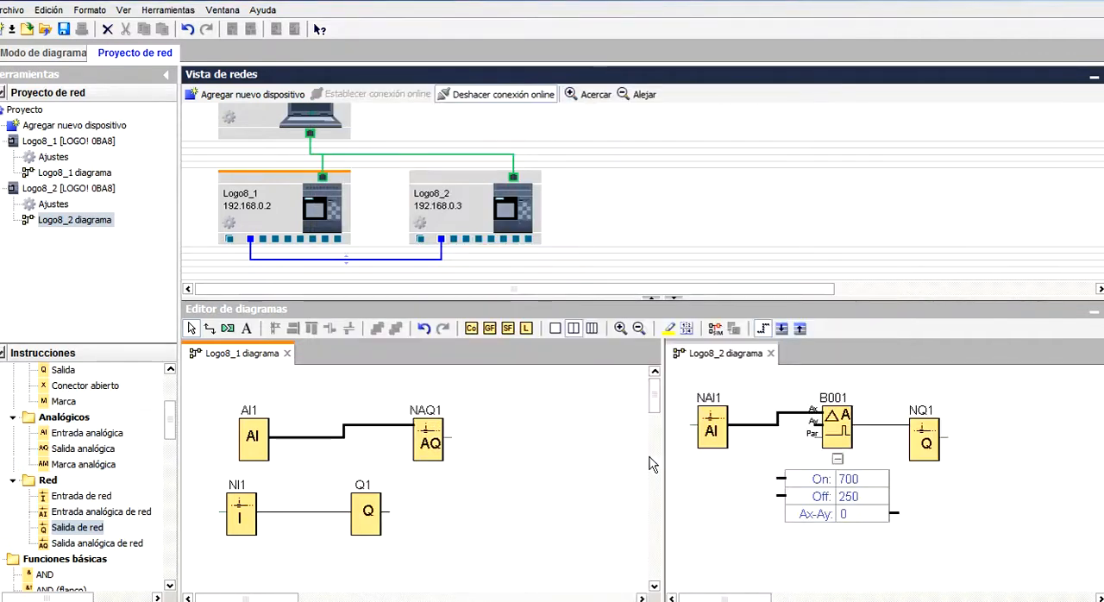
Configure network analog output NAQ1 in Logo8_1 to write to local variable memory at address VW 40.
left_click(430, 440)
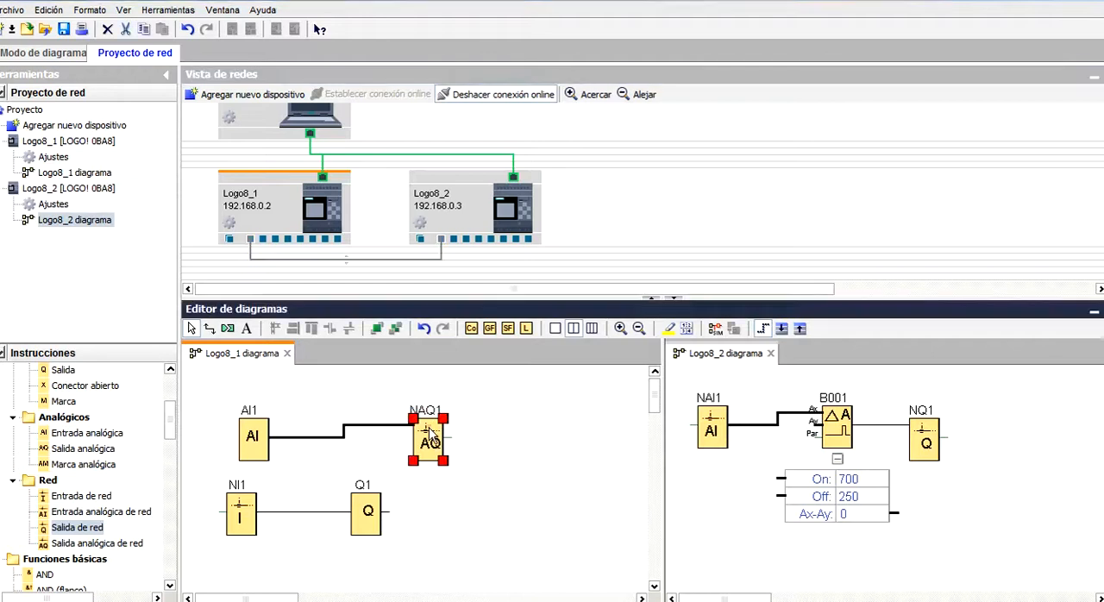
double_click(430, 440)
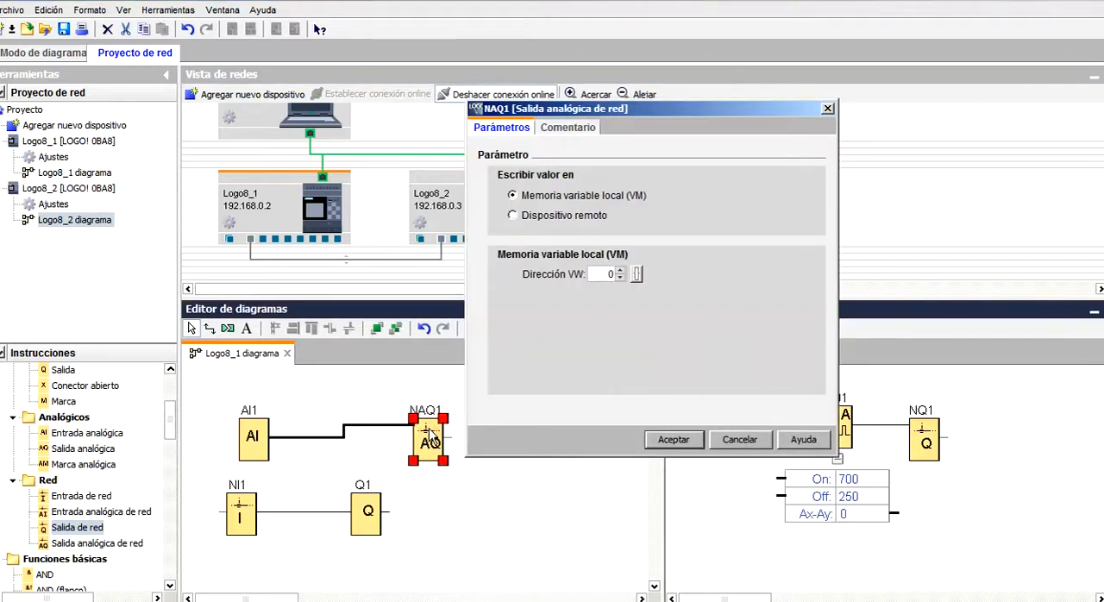
double_click(611, 275)
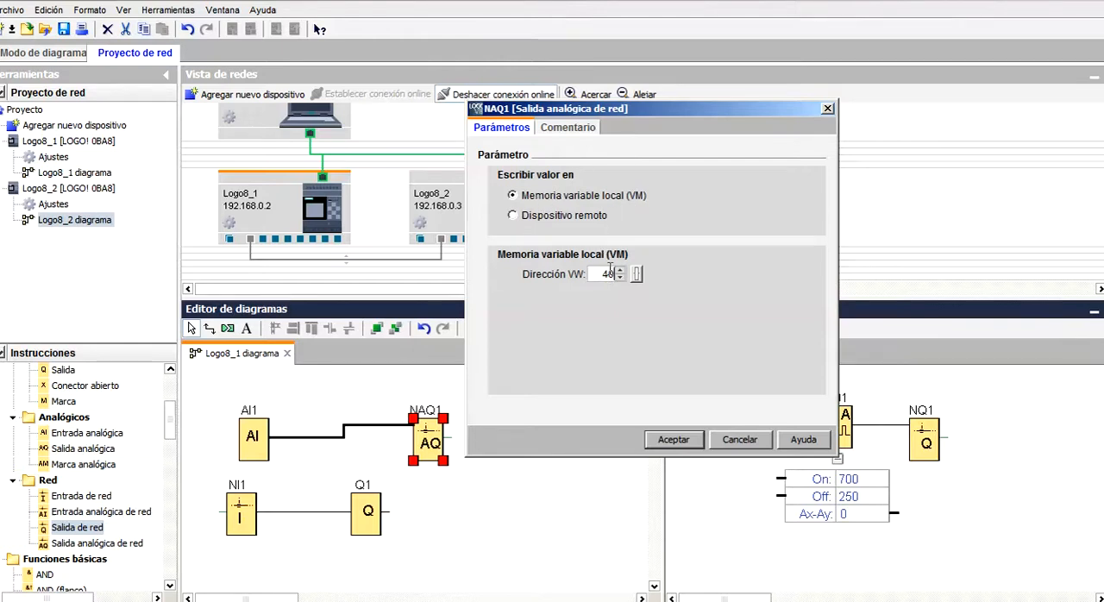
left_click(670, 440)
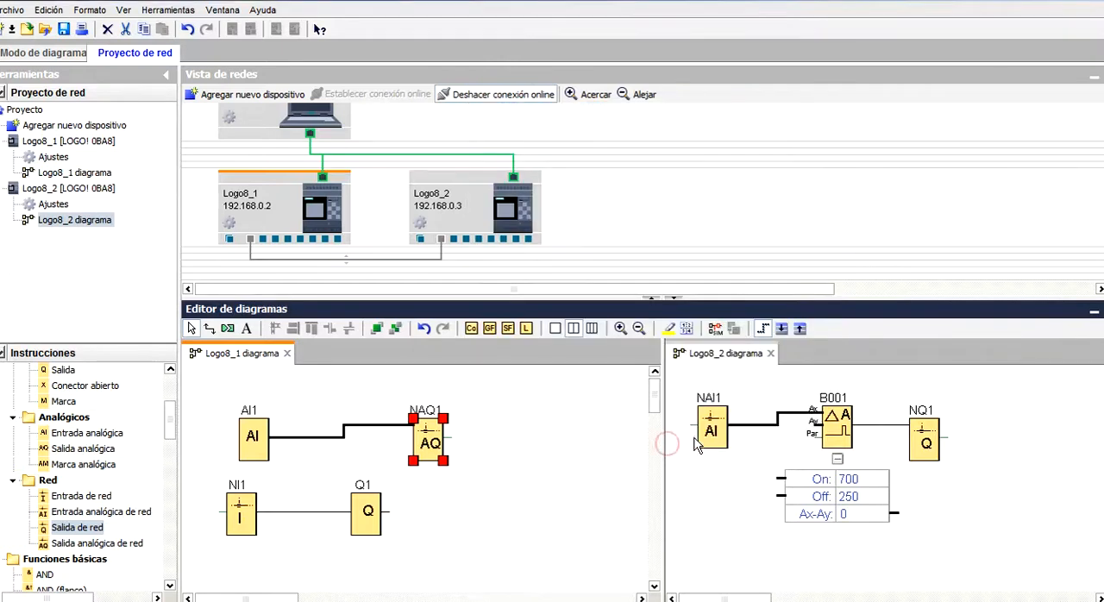
Point network analog input NAI1 in Logo8_2 at the local variable memory word that receives the 2-byte transfer.
double_click(705, 438)
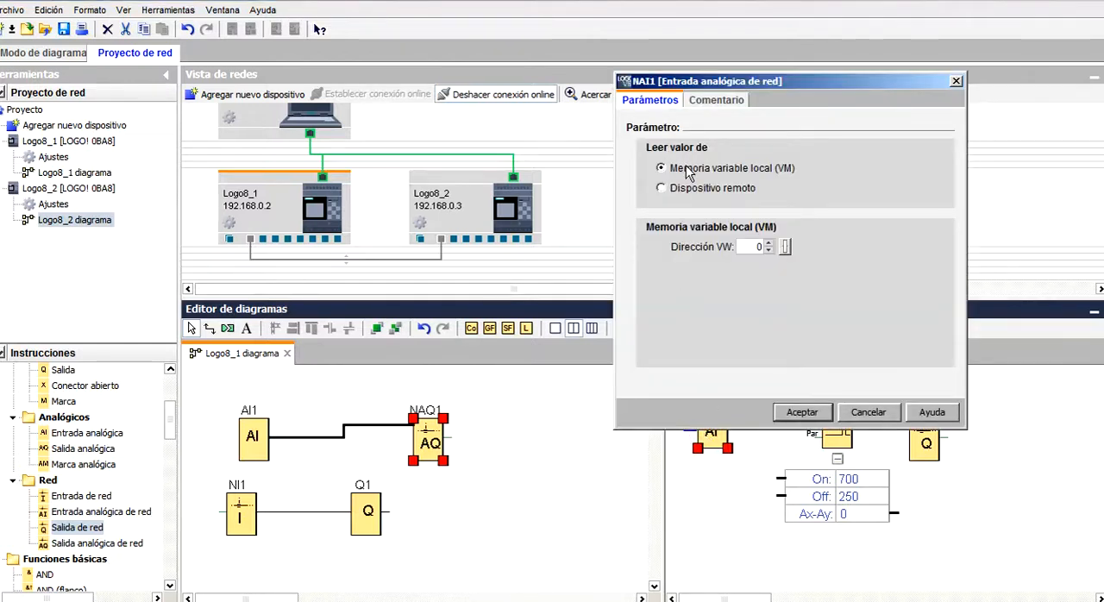
double_click(757, 247)
left_click(797, 412)
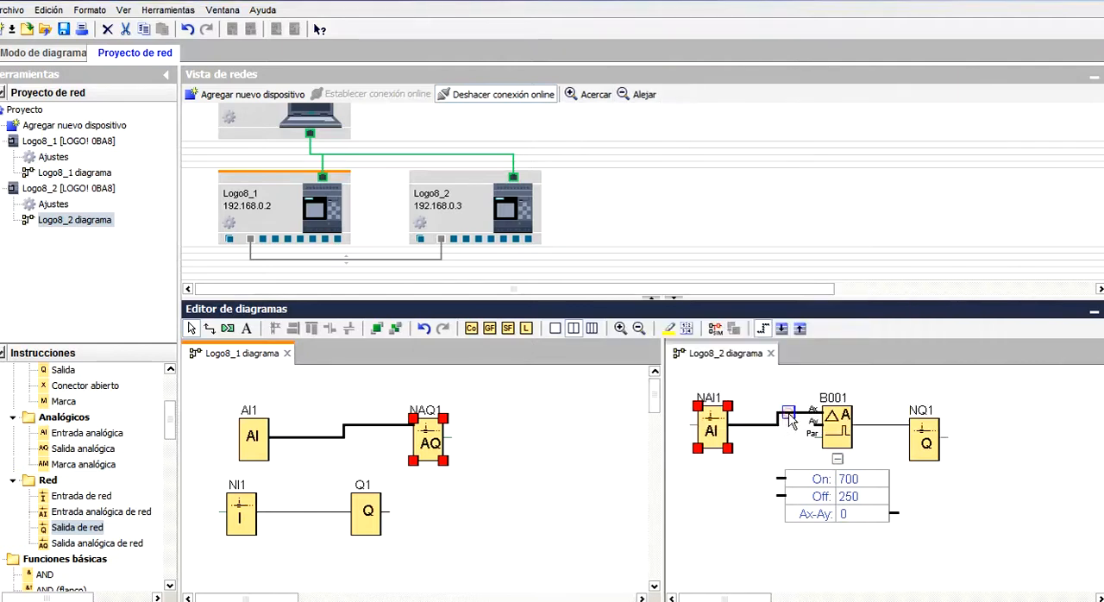
Configure network output NQ1 in Logo8_2 to write to local variable memory at address VB 6, bit 0.
left_click(925, 441)
double_click(926, 443)
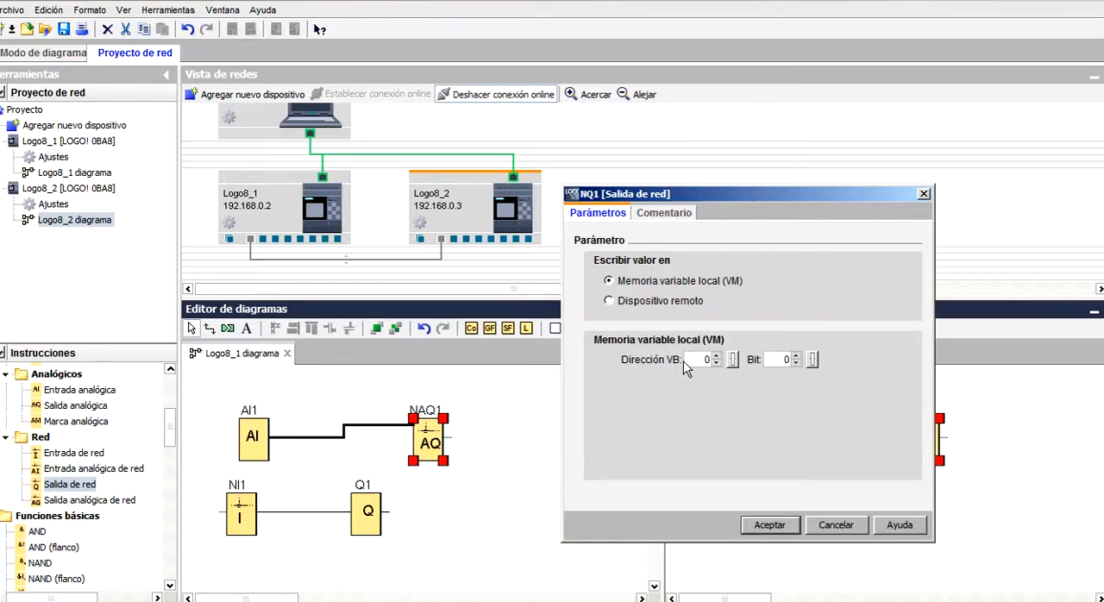
double_click(707, 359)
left_click_drag(722, 194, 632, 208)
left_click_drag(610, 373, 621, 375)
type("6")
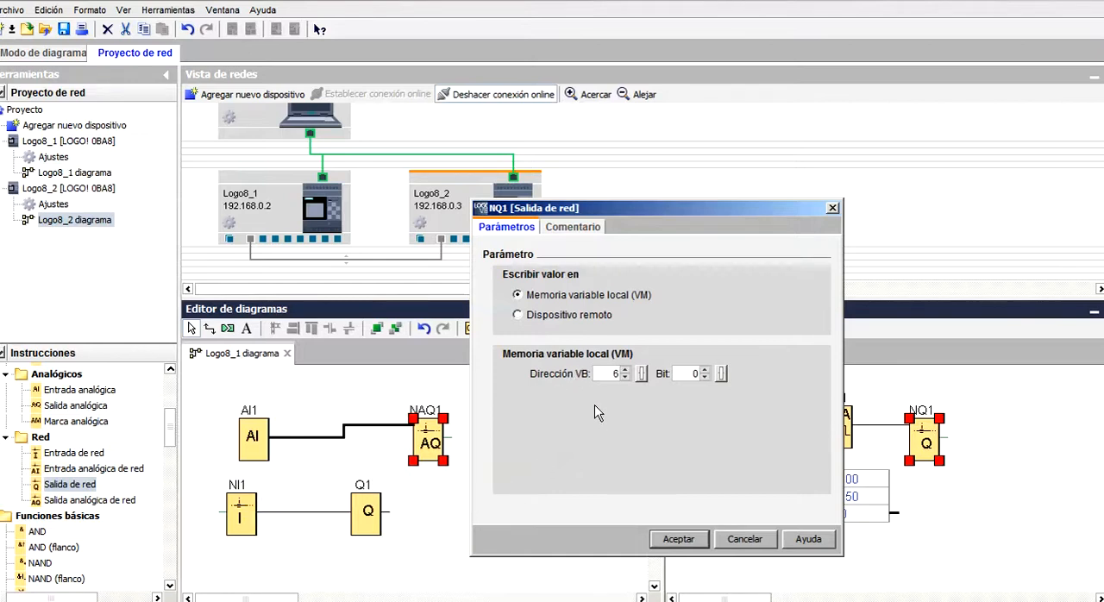
left_click(676, 539)
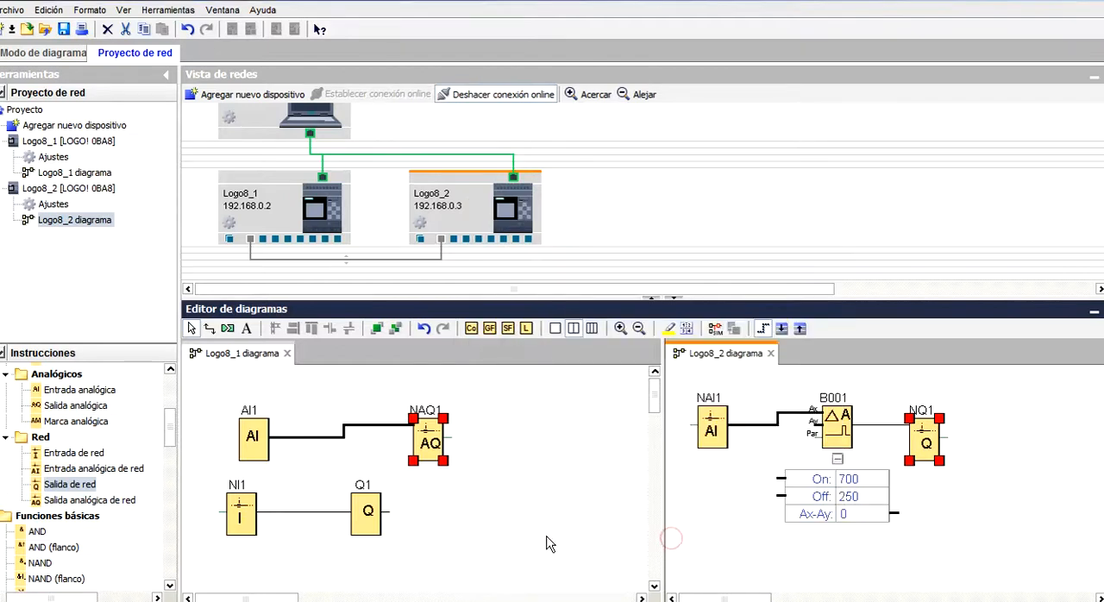
Point network input NI1 in Logo8_1 at the local variable memory byte that receives the 1-byte transfer.
left_click(241, 526)
double_click(241, 526)
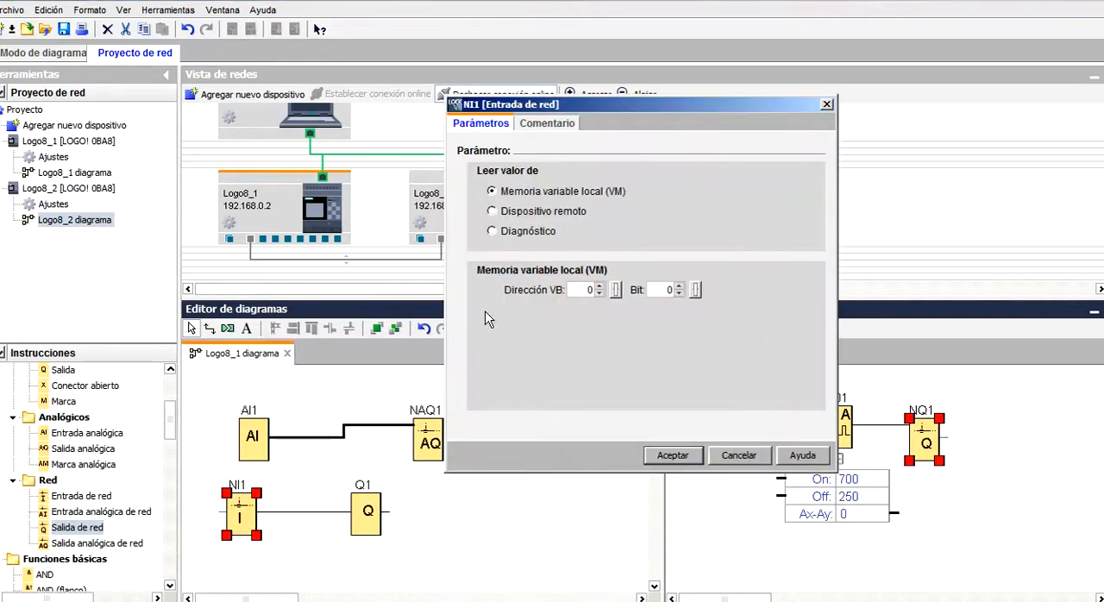
double_click(590, 291)
left_click(664, 455)
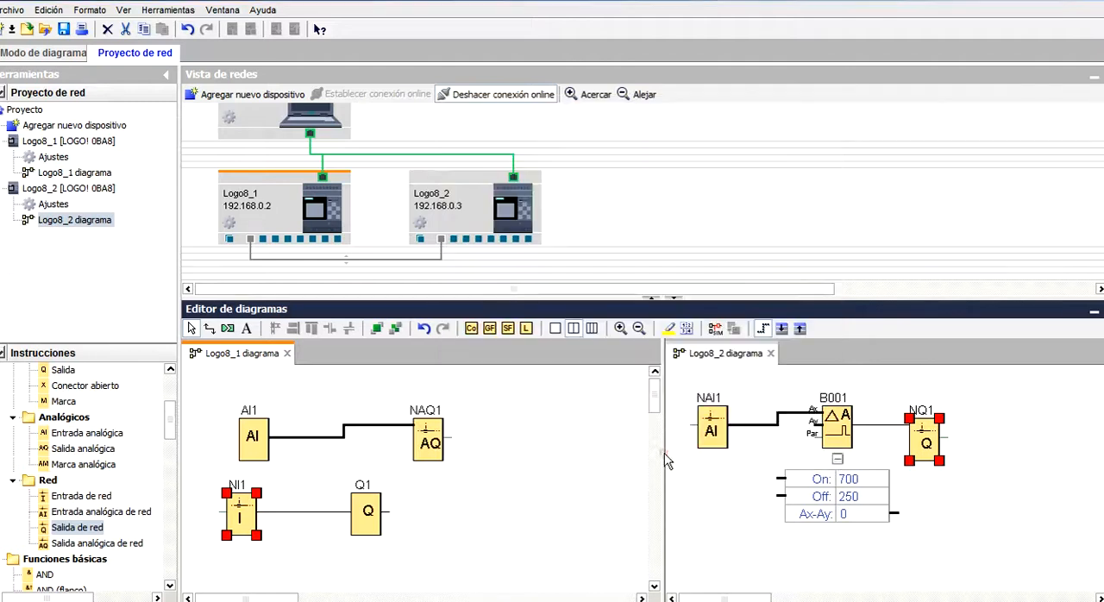
Review the data transfer table of the connection between Logo8_1 and Logo8_2, and accept it.
left_click(434, 267)
double_click(432, 260)
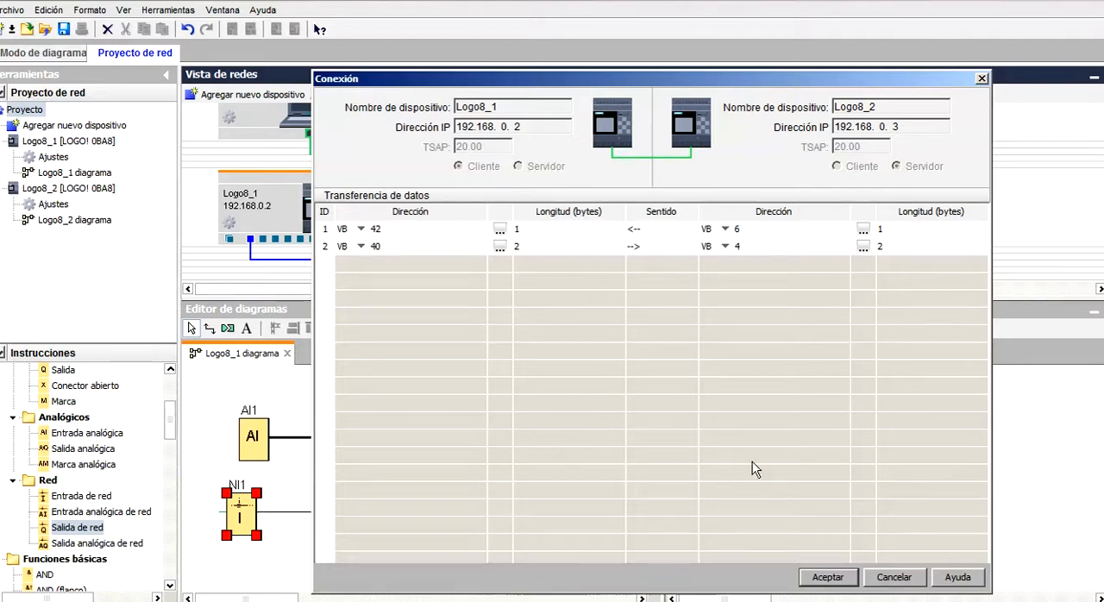
left_click(826, 577)
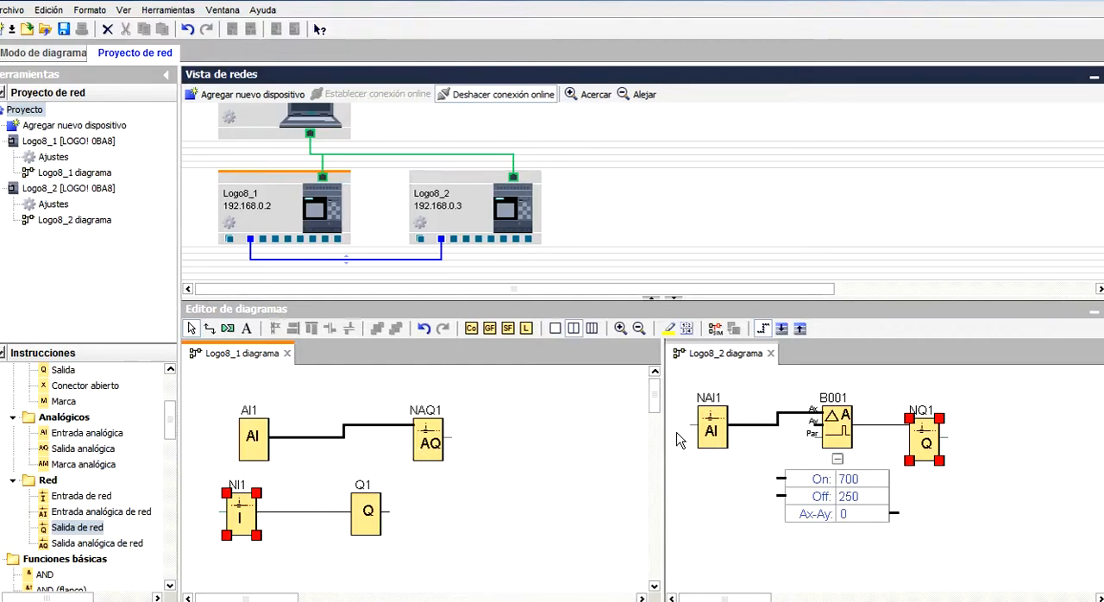
Start the simulation of both the Logo8_1 and the Logo8_2 diagrams.
left_click(533, 426)
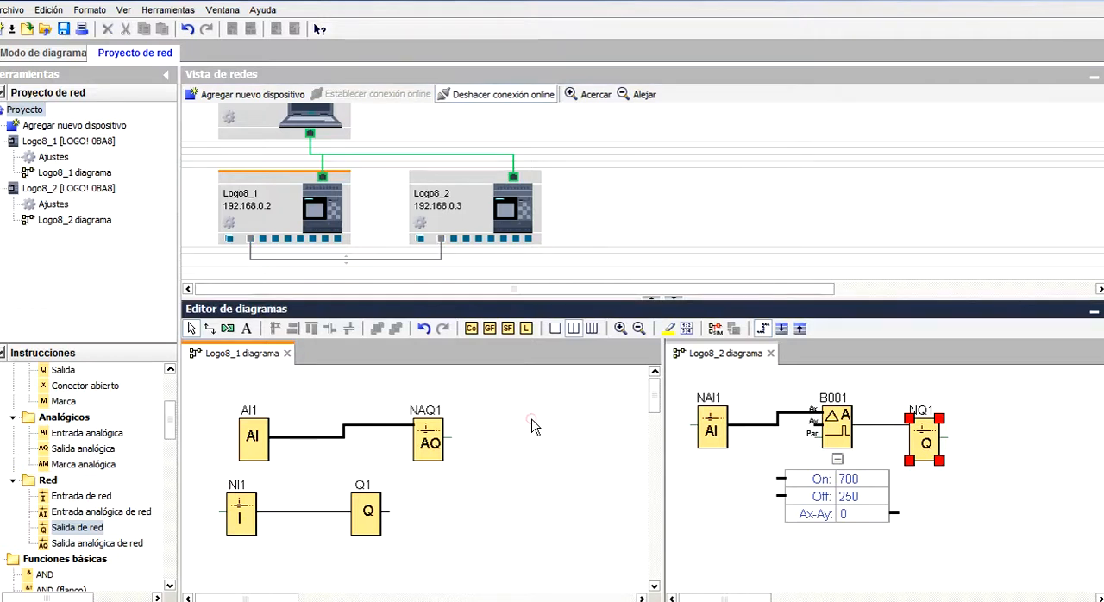
left_click(712, 331)
left_click(689, 483)
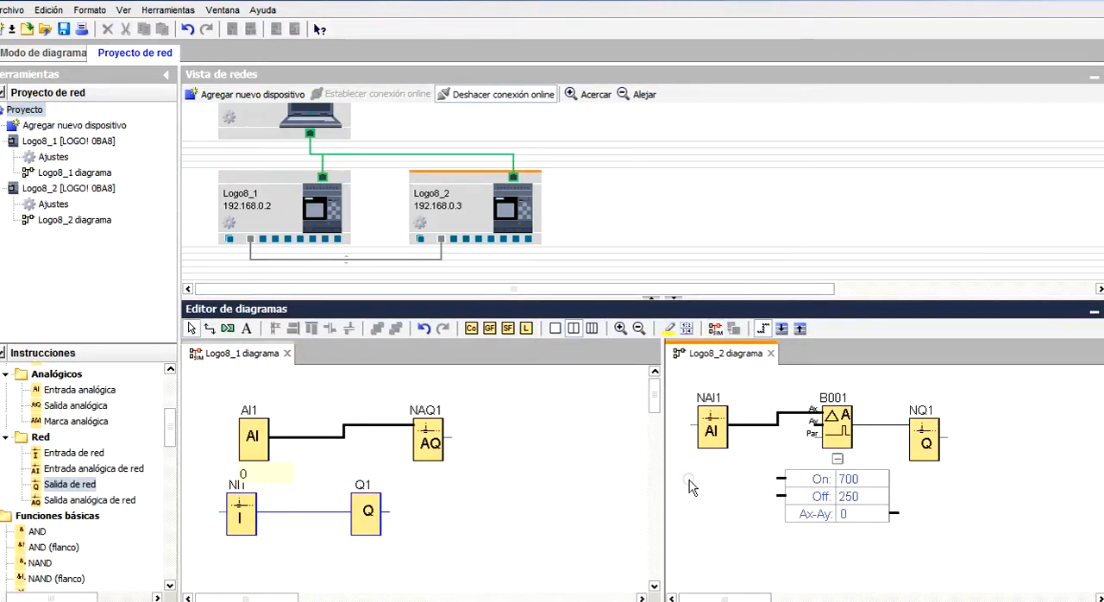
left_click(716, 329)
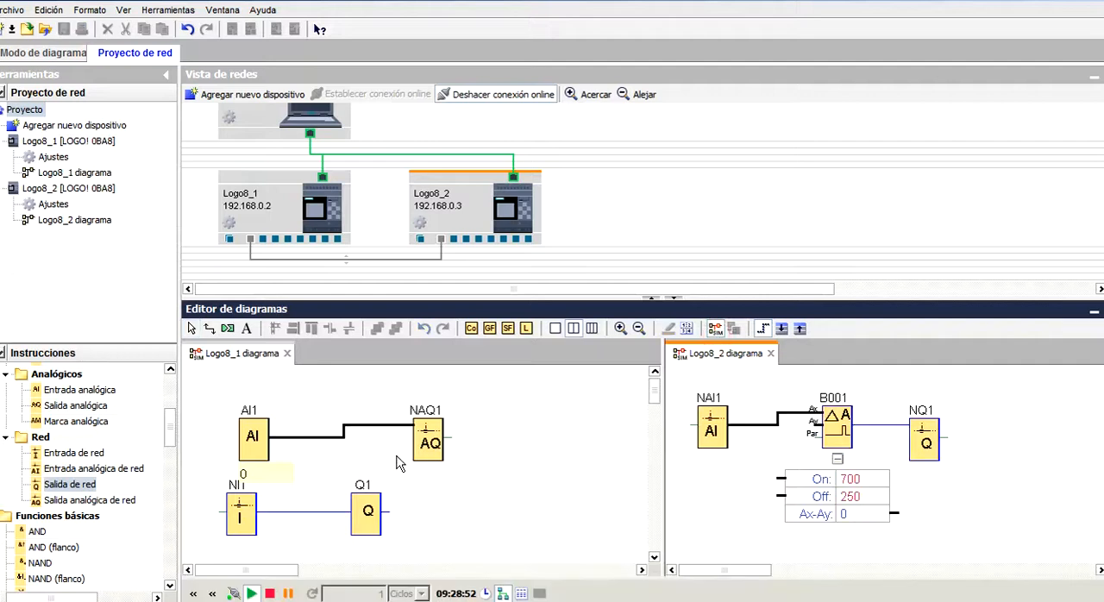
Test the simulated exchange by raising analog input AI1 in Logo8_1 gradually to 800 and lowering it to 200.
left_click(255, 444)
left_click_drag(95, 454, 102, 450)
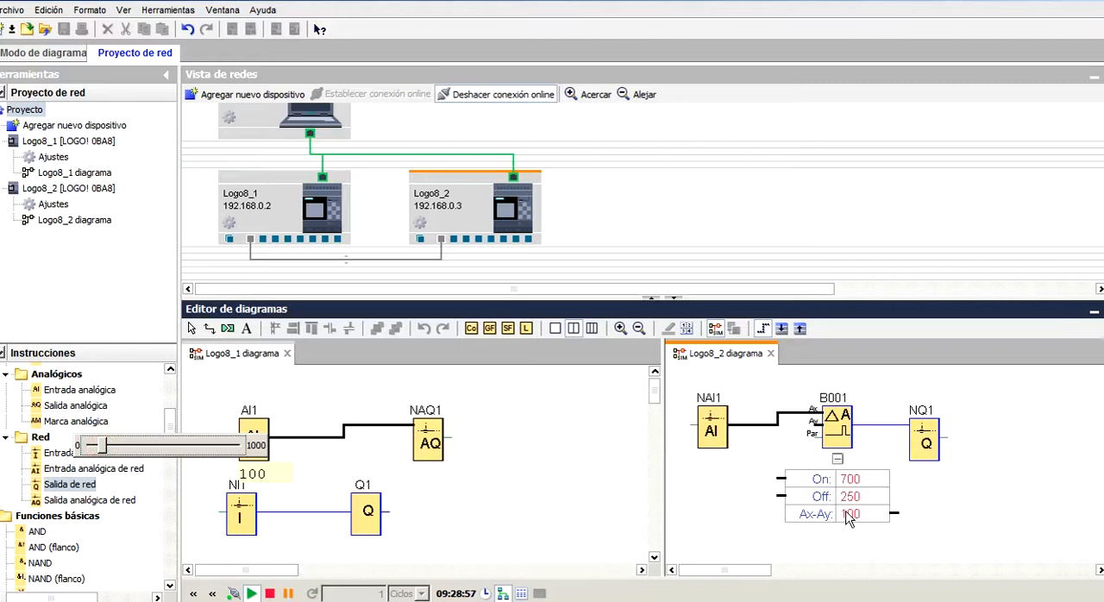
left_click(131, 444)
left_click(131, 443)
left_click(142, 445)
left_click(173, 446)
left_click(192, 448)
left_click(197, 447)
left_click(223, 450)
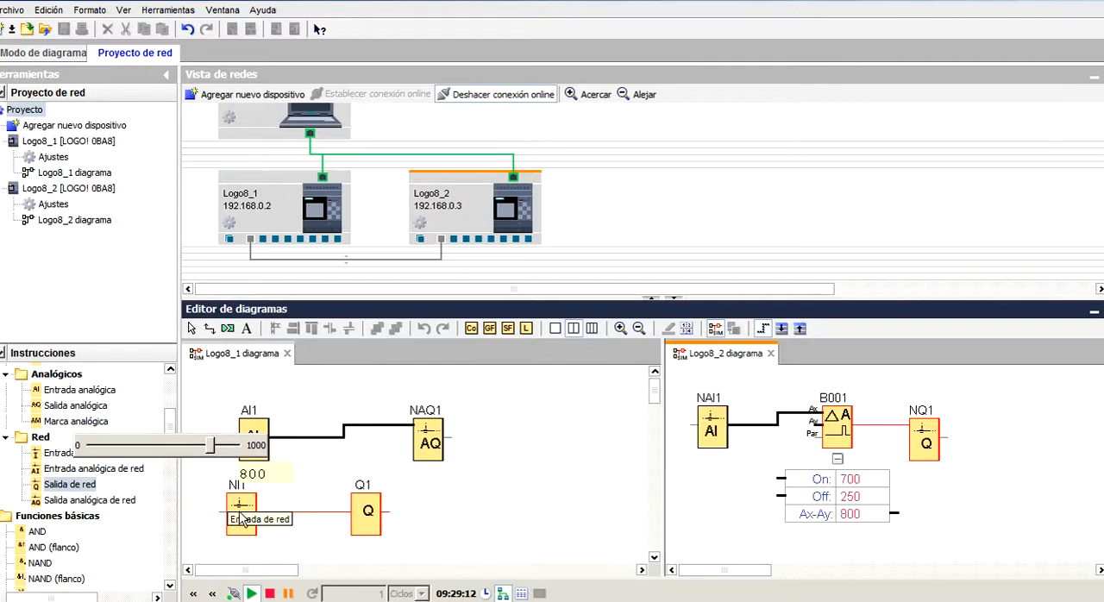
left_click_drag(209, 446, 116, 447)
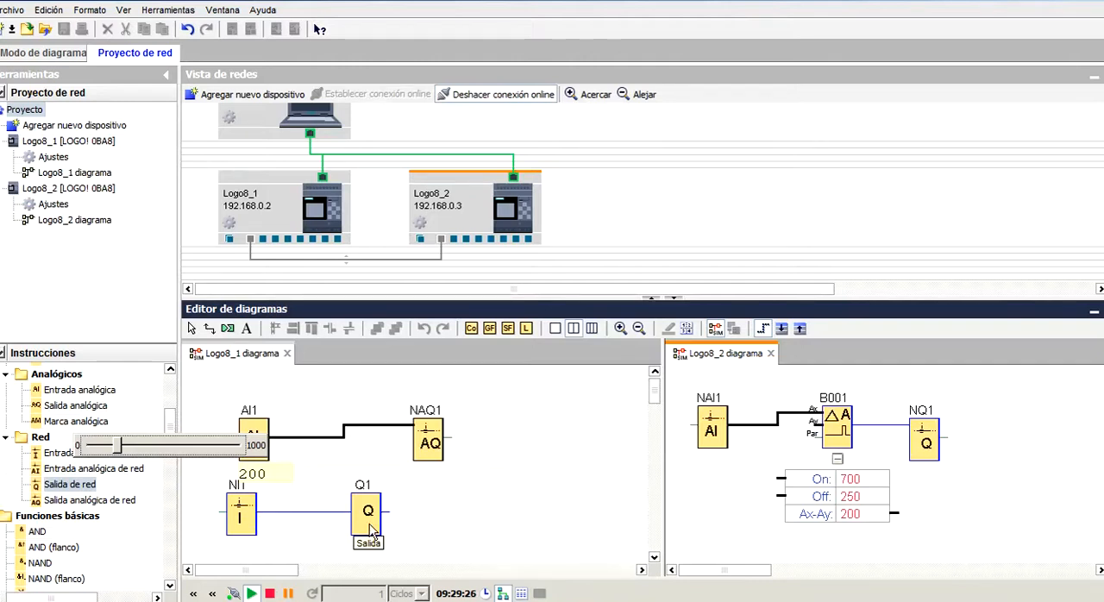
left_click(318, 469)
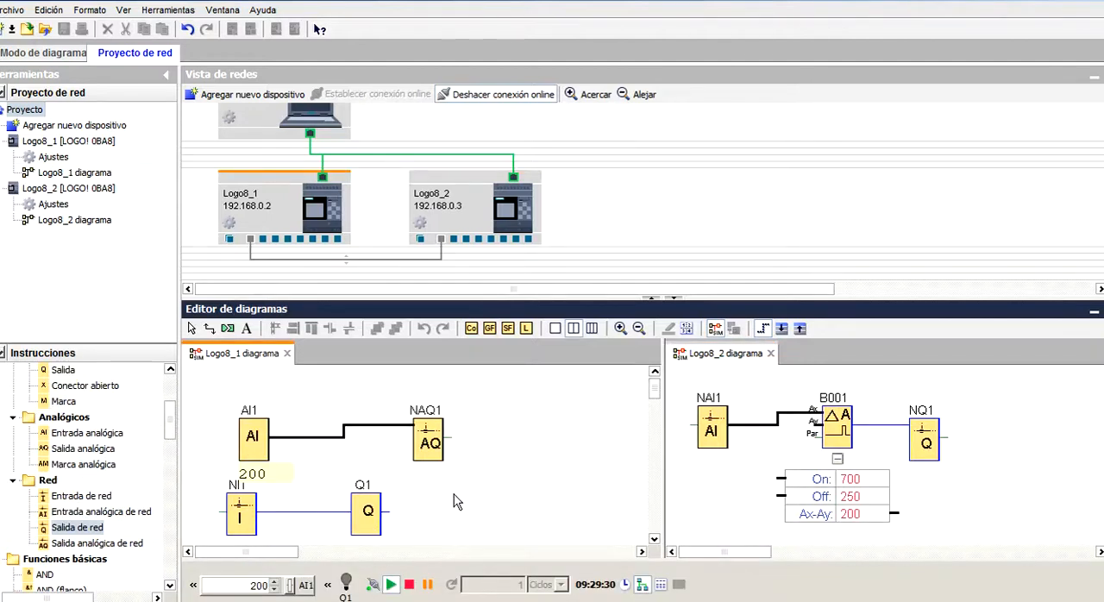
Examine the address mapping list for transfer 2's destination in Logo8_2, and leave the connection settings without changes.
double_click(420, 262)
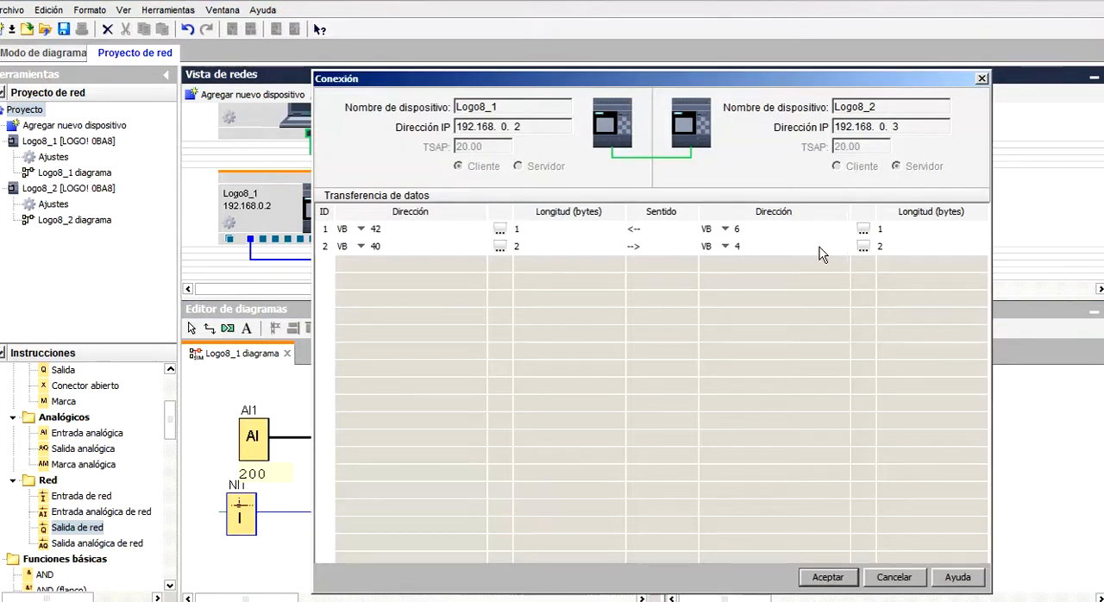
left_click(863, 247)
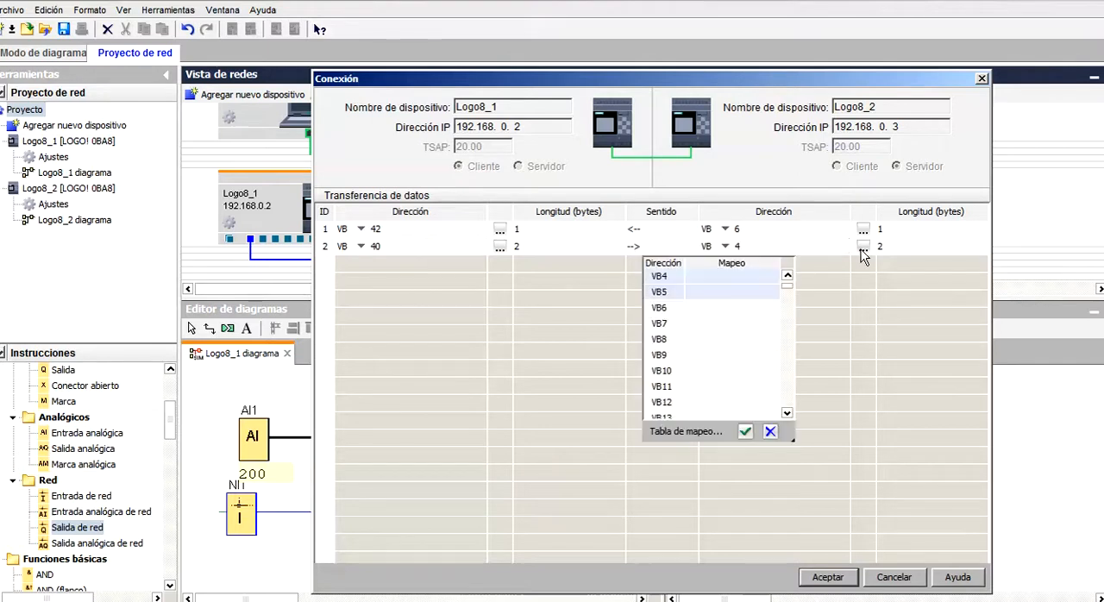
mouse_move(788, 288)
left_mouse_down()
mouse_move(784, 403)
mouse_move(786, 280)
left_mouse_up()
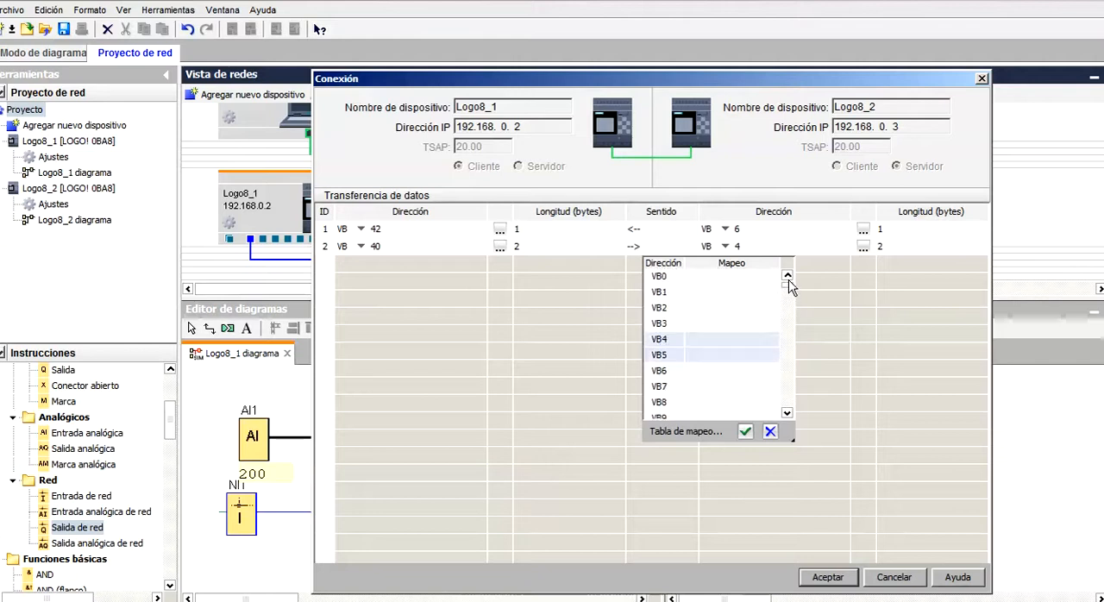
left_click(770, 432)
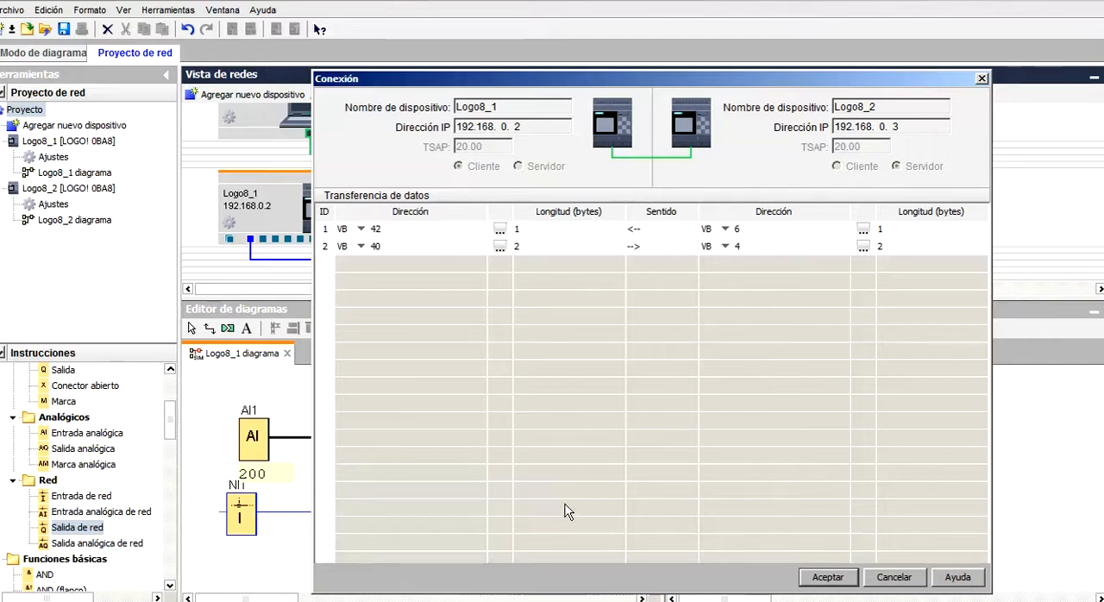
left_click(896, 578)
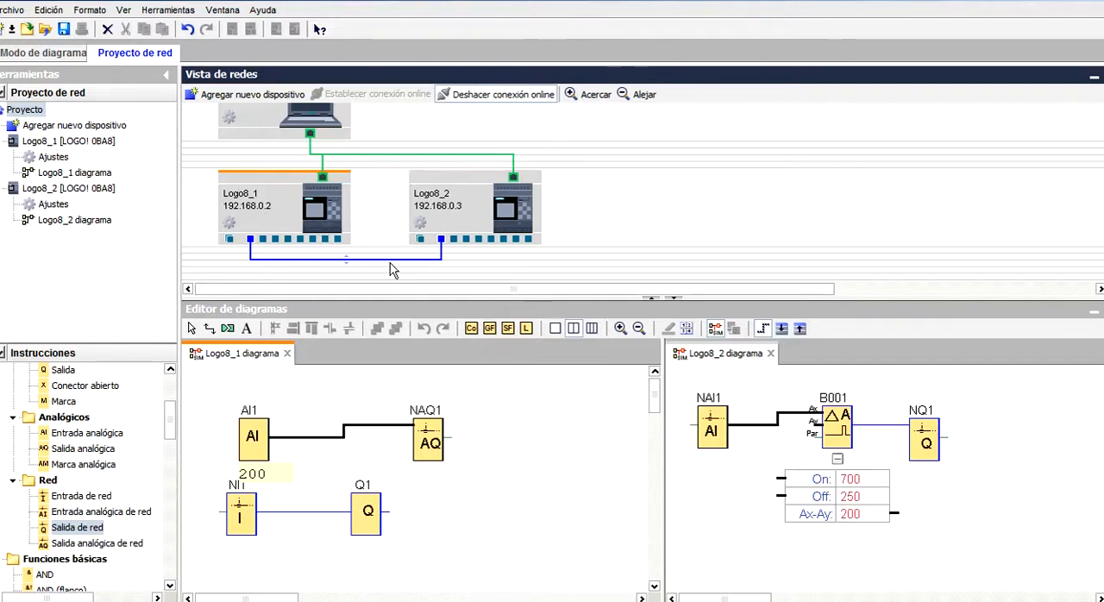
Add an S7-compatible device to the network with the default settings and connect Logo8_1 to it.
left_click(601, 211)
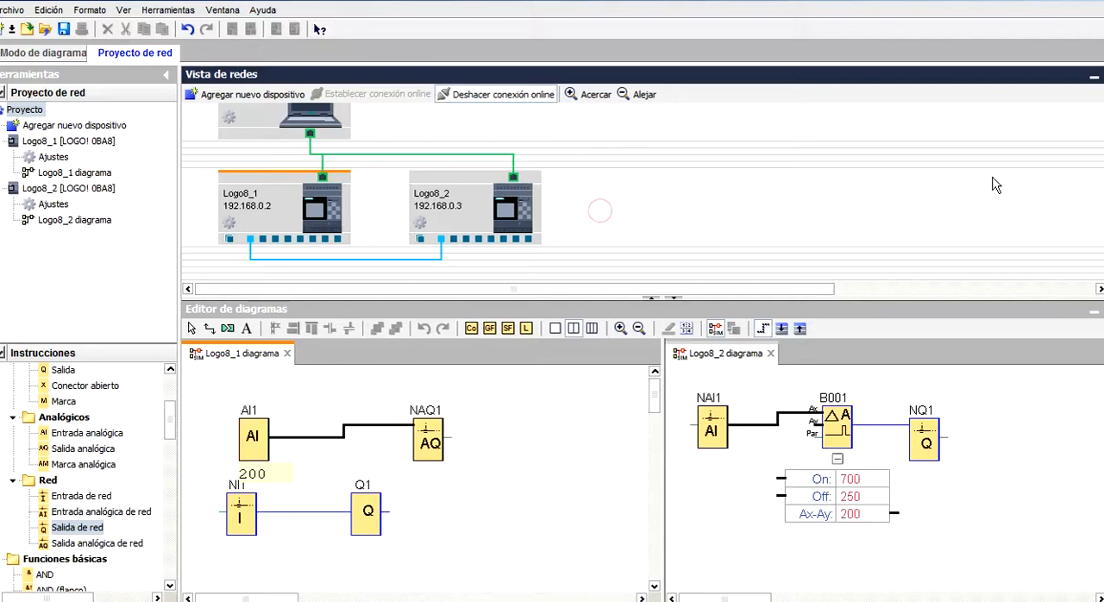
scroll(966, 173, "up", 1)
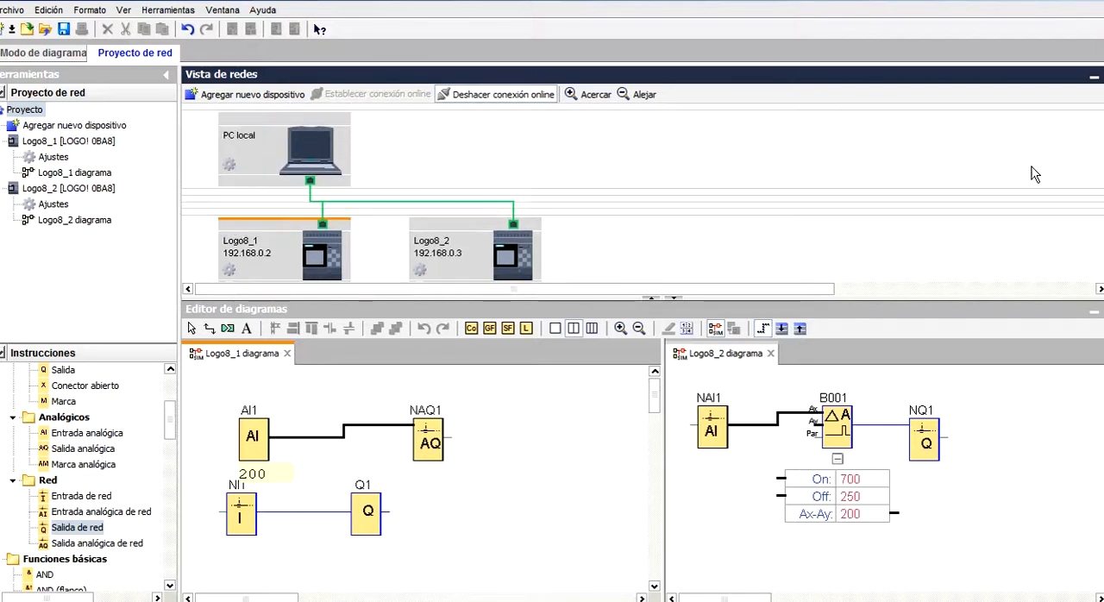
left_click(270, 94)
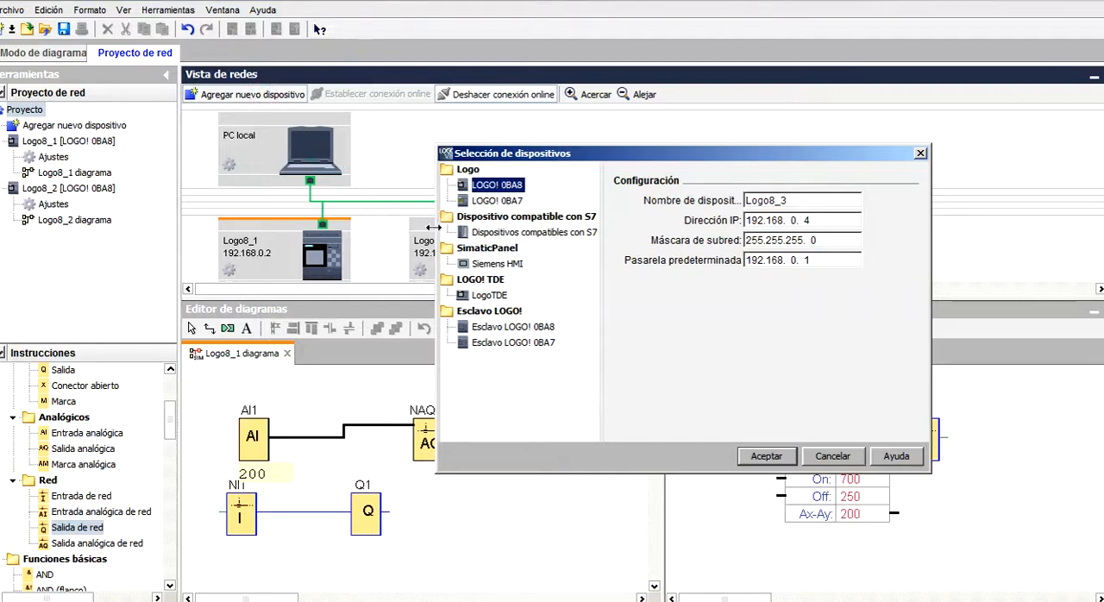
left_click(507, 233)
left_click(762, 456)
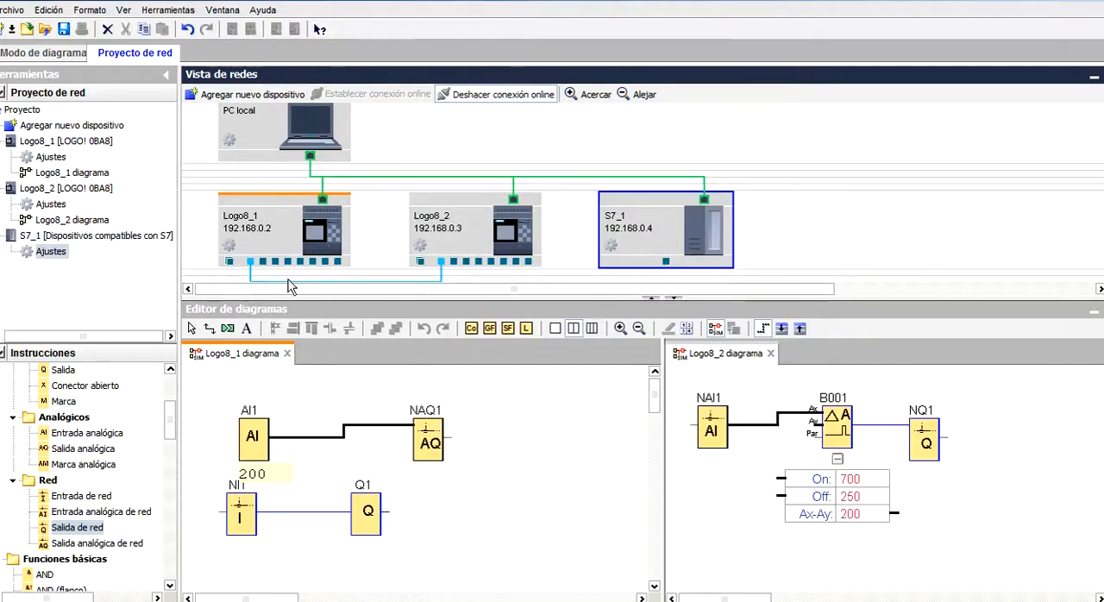
left_click_drag(264, 261, 668, 122)
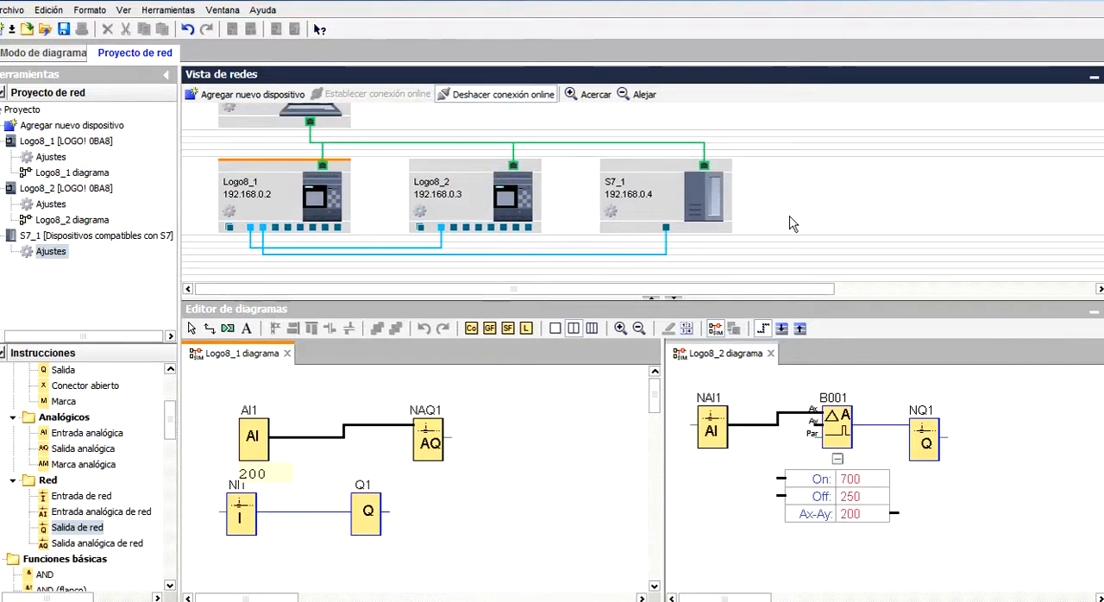
Examine the Logo8_1 address types offered for data transfers in the connection to S7_1, and cancel its settings.
double_click(592, 256)
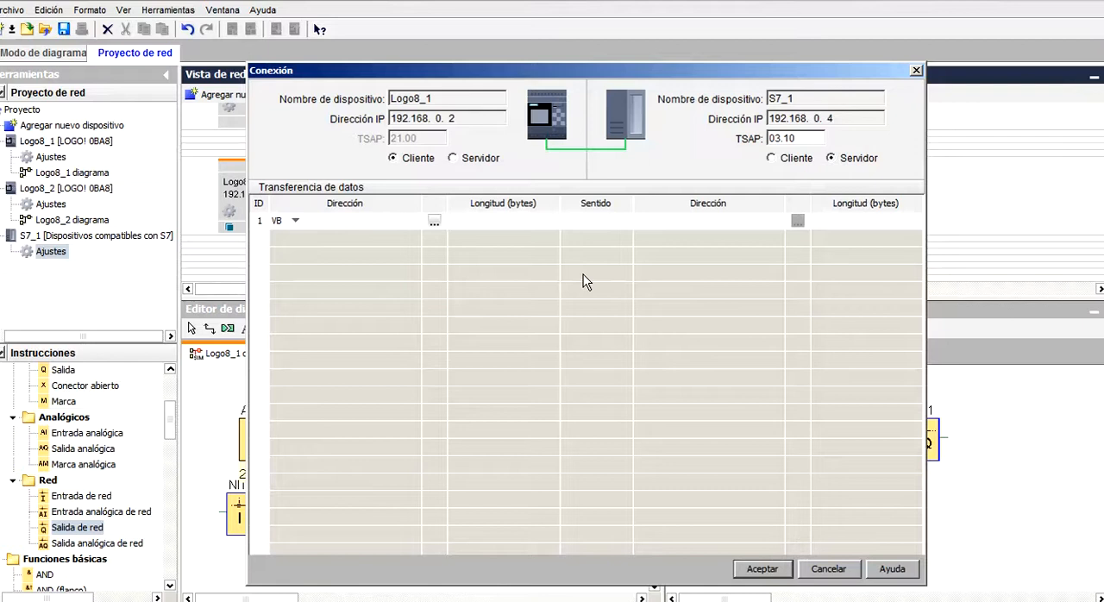
left_click(680, 223)
left_click(681, 222)
left_click(294, 221)
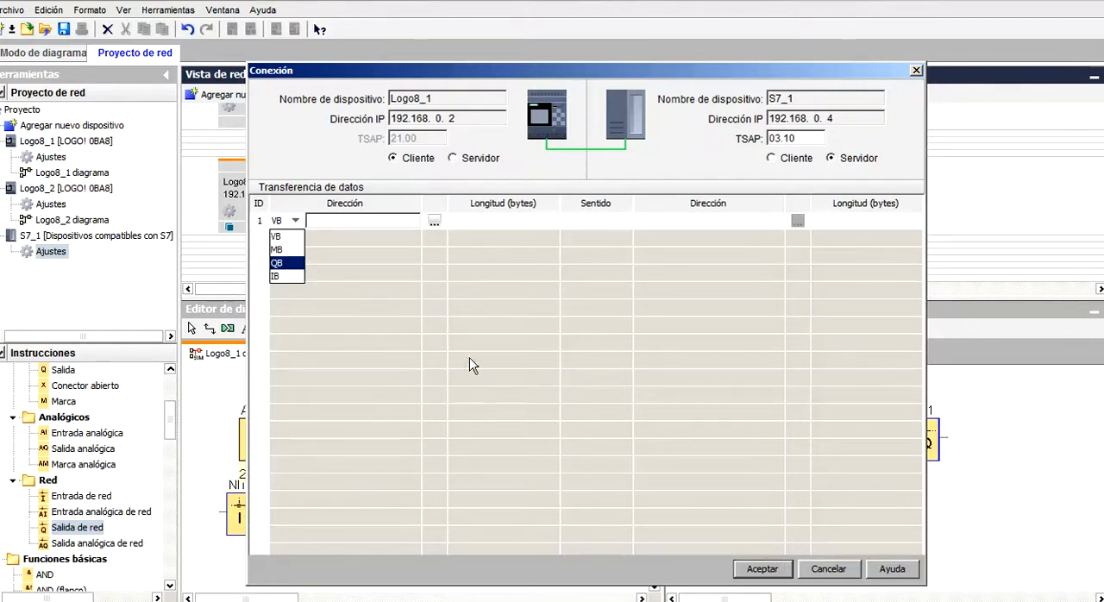
left_click(833, 576)
left_click(832, 572)
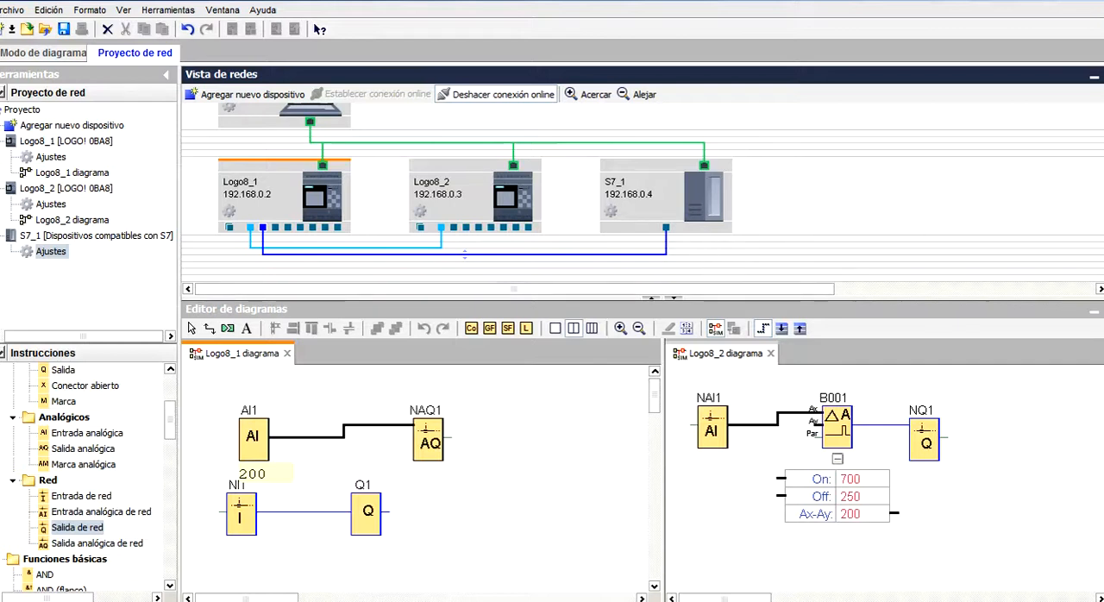
mouse_move(1102, 169)
left_mouse_down()
mouse_move(1103, 134)
mouse_move(1103, 156)
left_mouse_up()
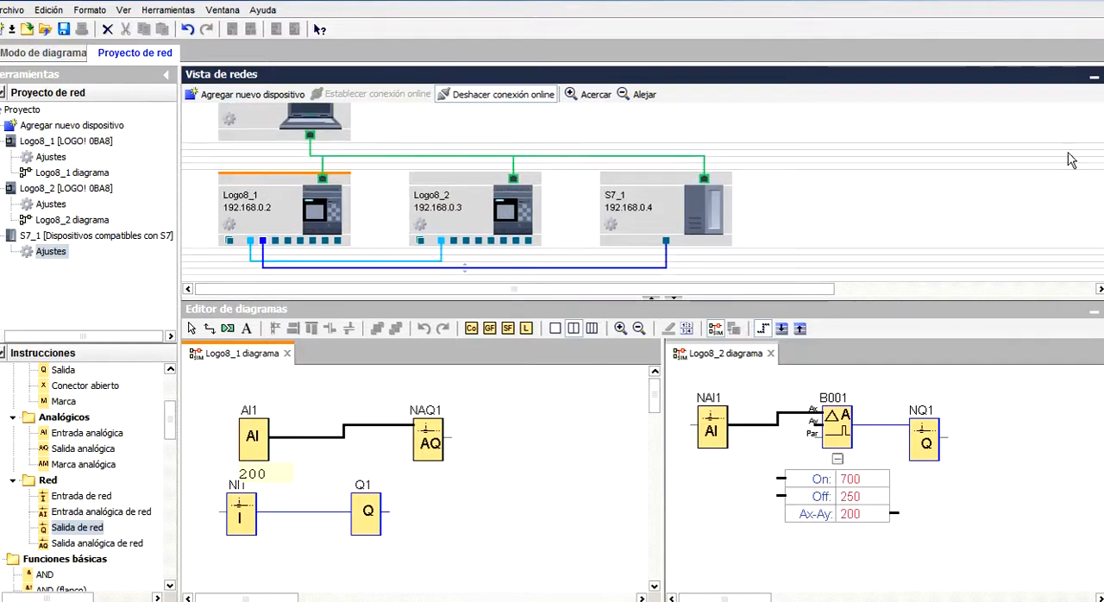